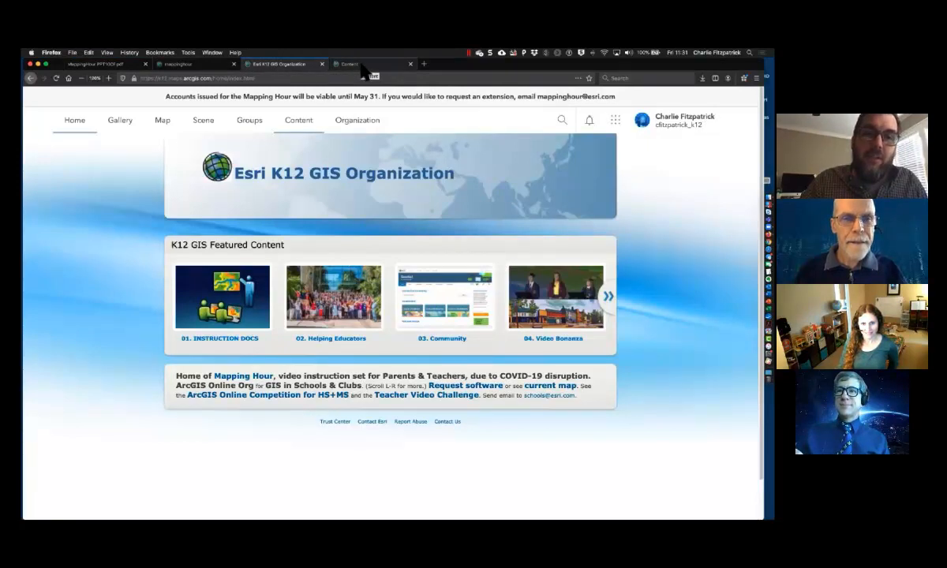
- Open the web map "A river runs through it - Earth Science GeoInquiries CF" from My Content in Map Viewer
{"action": "left_click", "coordinate": [362, 65]}
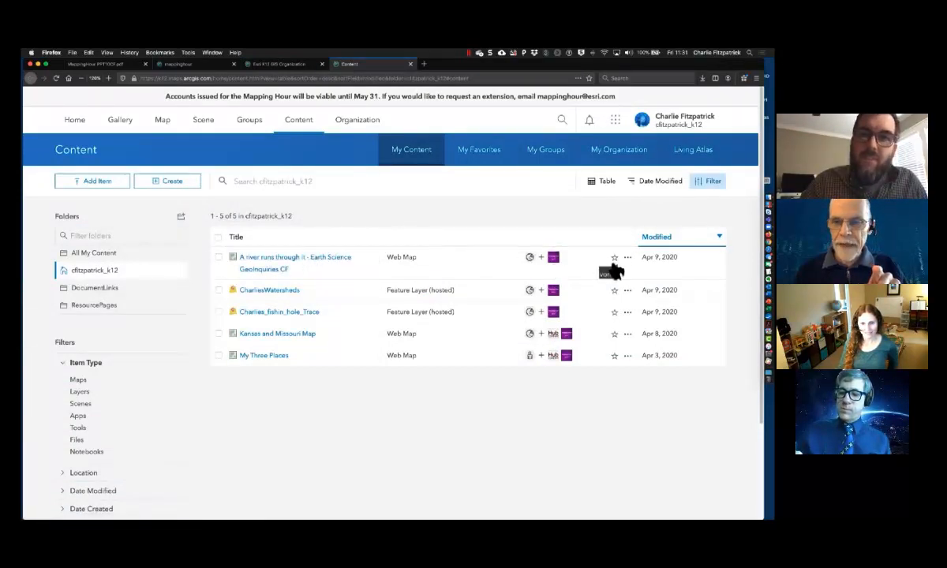
{"action": "left_click", "coordinate": [627, 258]}
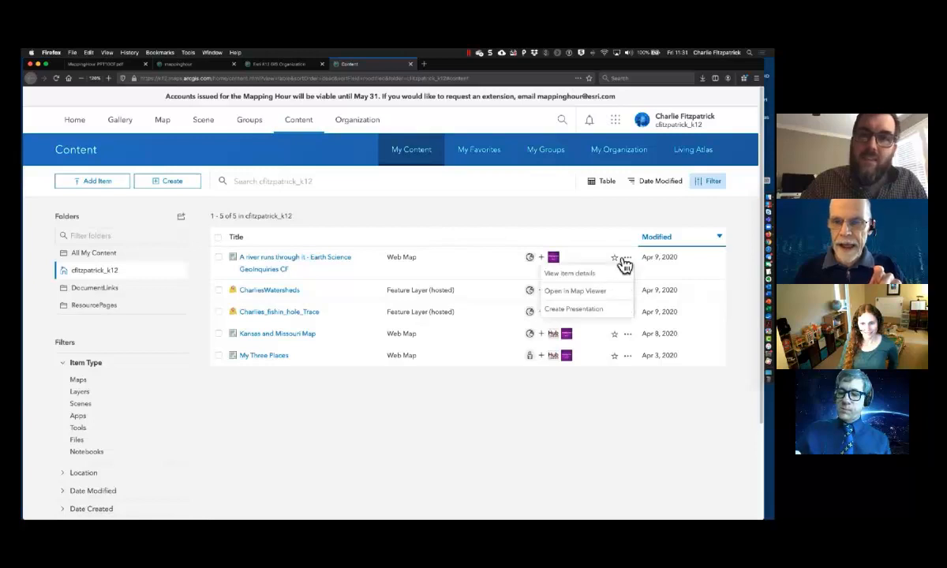
{"action": "left_click", "coordinate": [579, 293]}
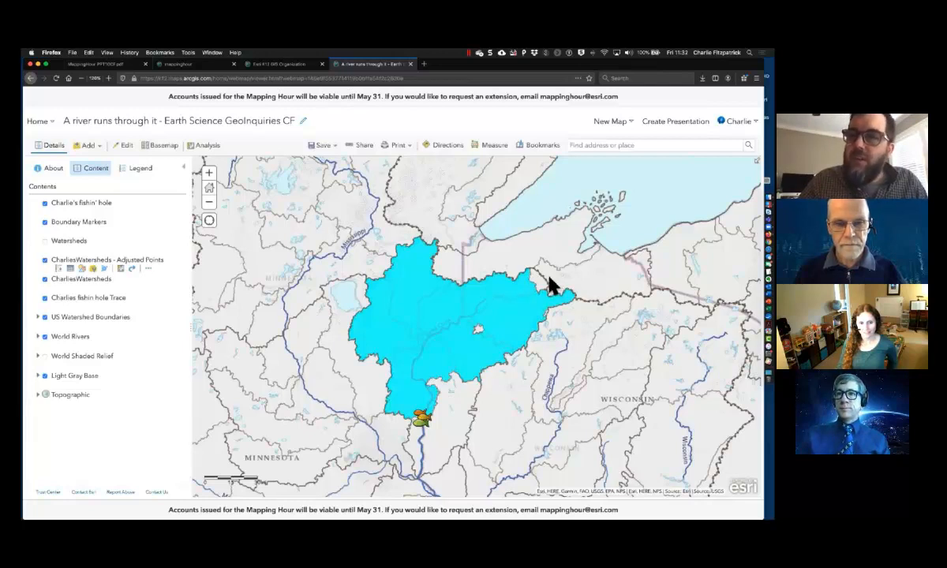
- Start creating a web app from the map's sharing options and bring up the configurable app templates
{"action": "left_click", "coordinate": [364, 147]}
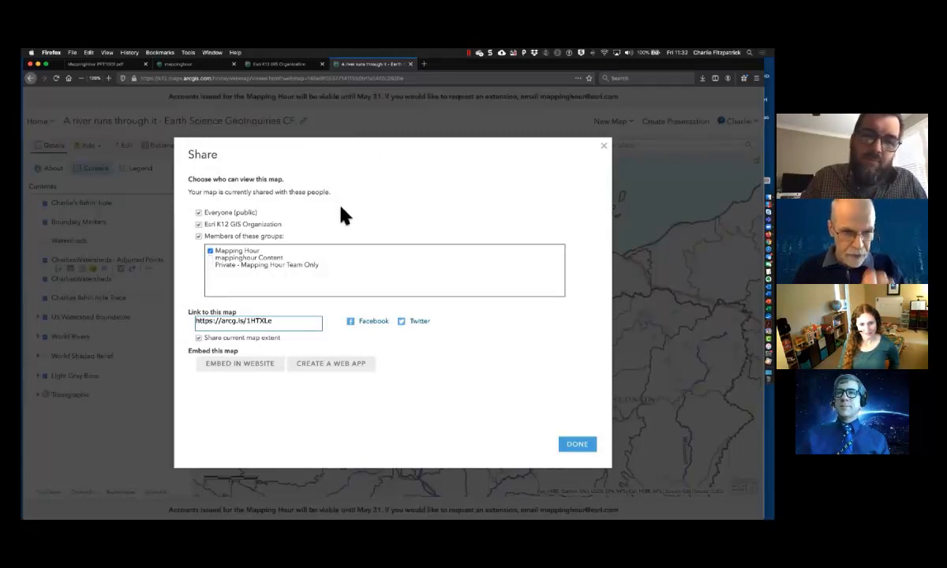
{"action": "left_click", "coordinate": [338, 366]}
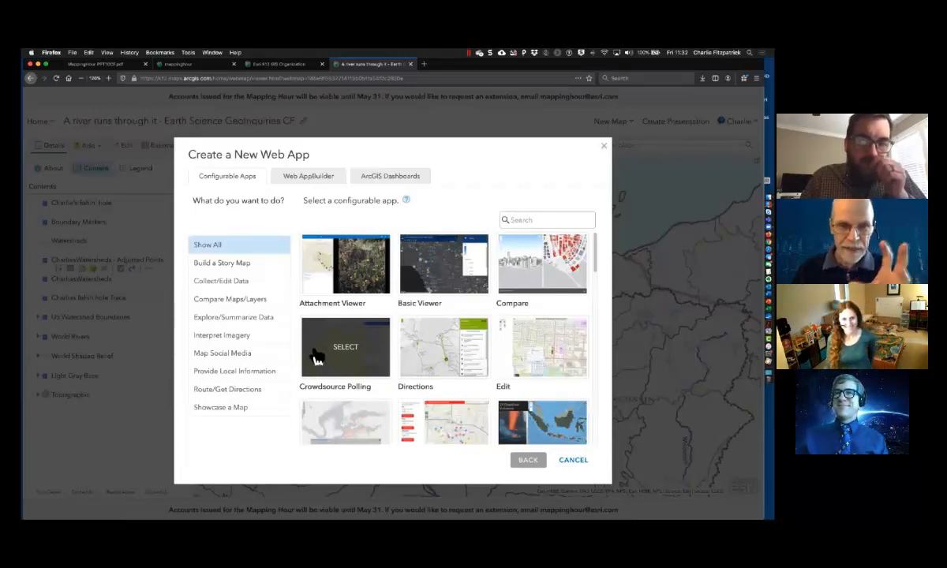
{"action": "mouse_move", "coordinate": [596, 252]}
{"action": "left_mouse_down"}
{"action": "mouse_move", "coordinate": [595, 427]}
{"action": "mouse_move", "coordinate": [596, 249]}
{"action": "left_mouse_up"}
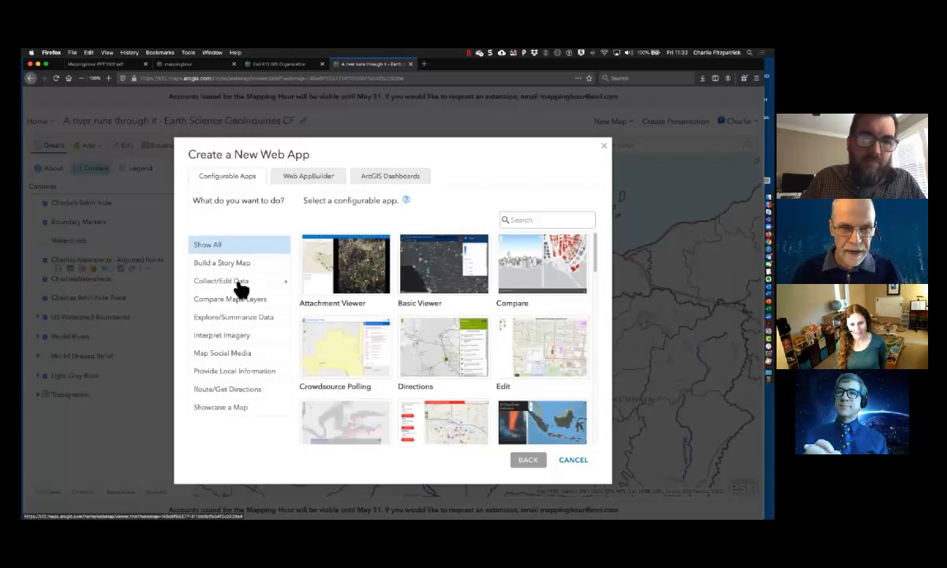
- Open the help topic on choosing a configurable app template and read the story map and data collection sections
{"action": "left_click", "coordinate": [408, 202]}
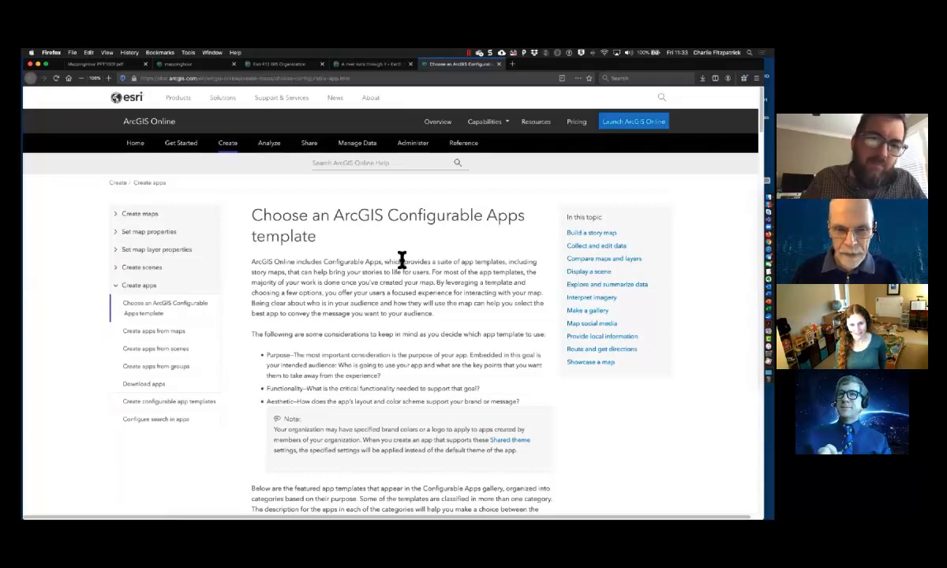
{"action": "scroll", "coordinate": [402, 259], "scroll_direction": "down", "scroll_amount": 3}
{"action": "scroll", "coordinate": [402, 265], "scroll_direction": "down", "scroll_amount": 8}
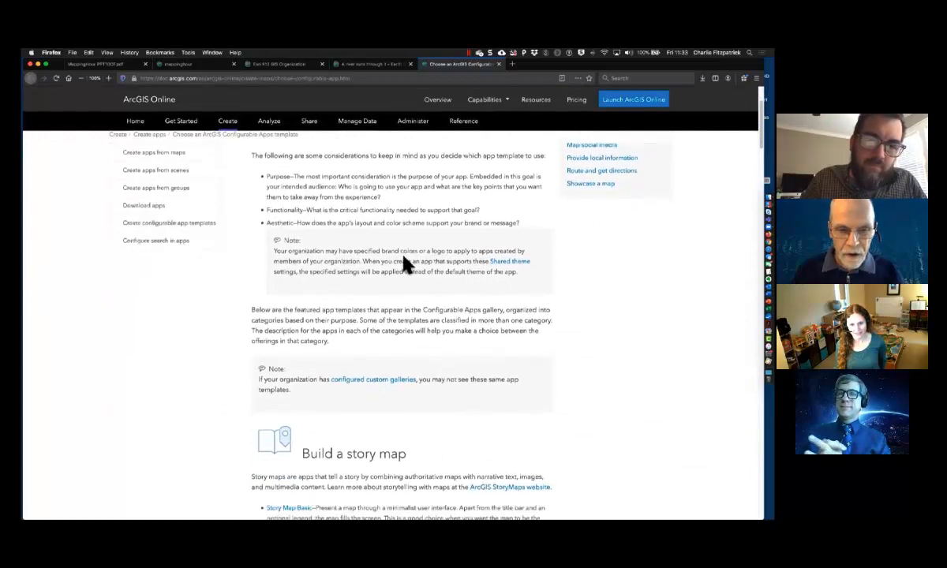
{"action": "scroll", "coordinate": [405, 263], "scroll_direction": "down", "scroll_amount": 4}
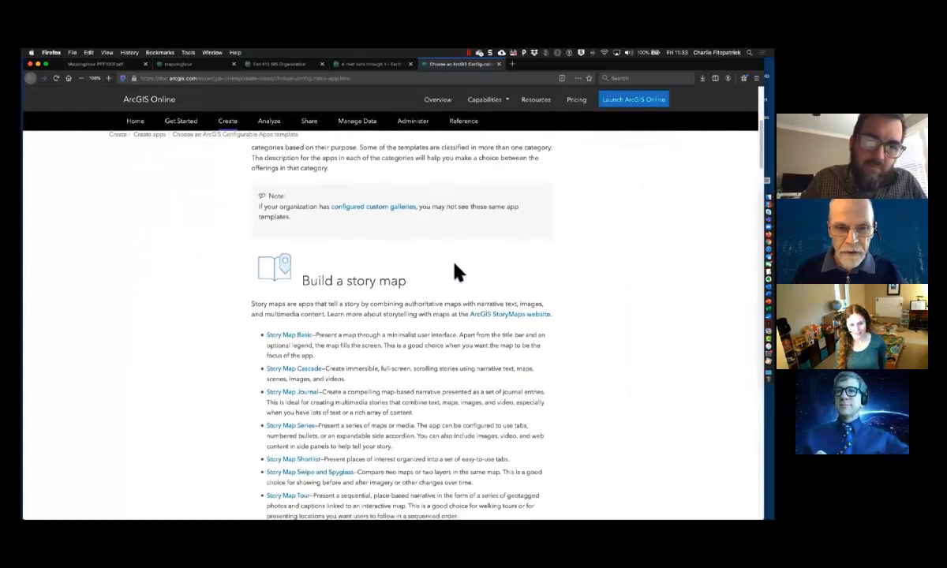
{"action": "scroll", "coordinate": [461, 272], "scroll_direction": "down", "scroll_amount": 5}
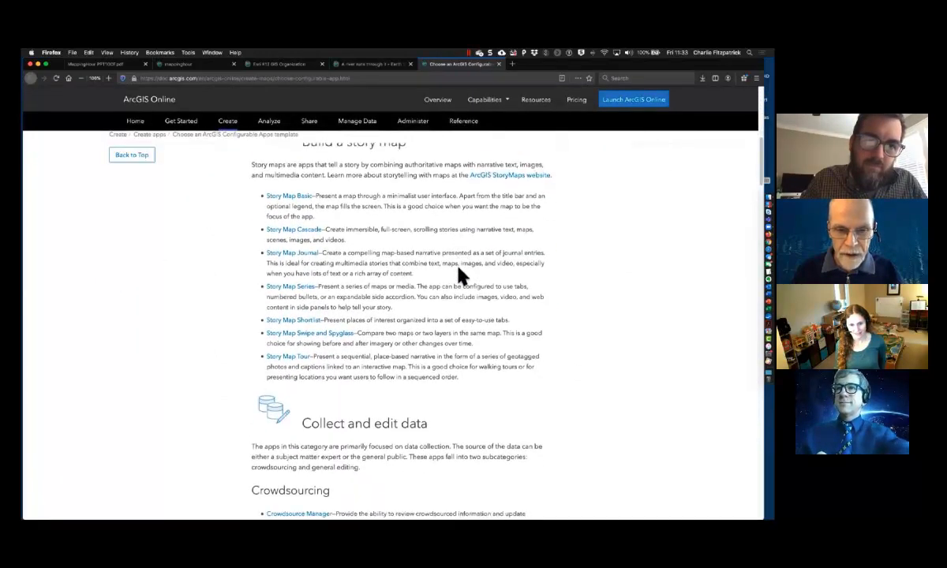
{"action": "scroll", "coordinate": [426, 246], "scroll_direction": "down", "scroll_amount": 3}
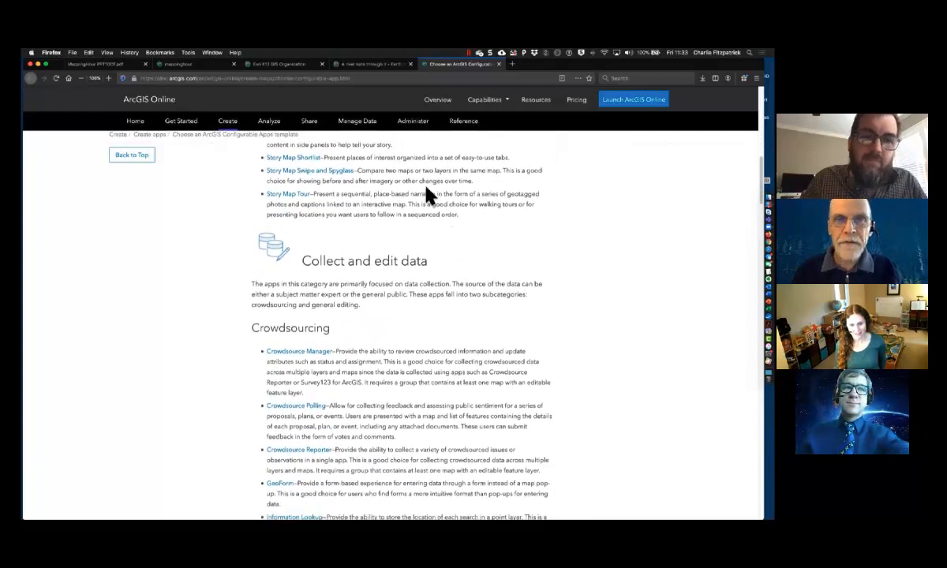
- Return to the new web app gallery and review the templates in each category from Build a Story Map through Showcase a Map
{"action": "left_click", "coordinate": [379, 66]}
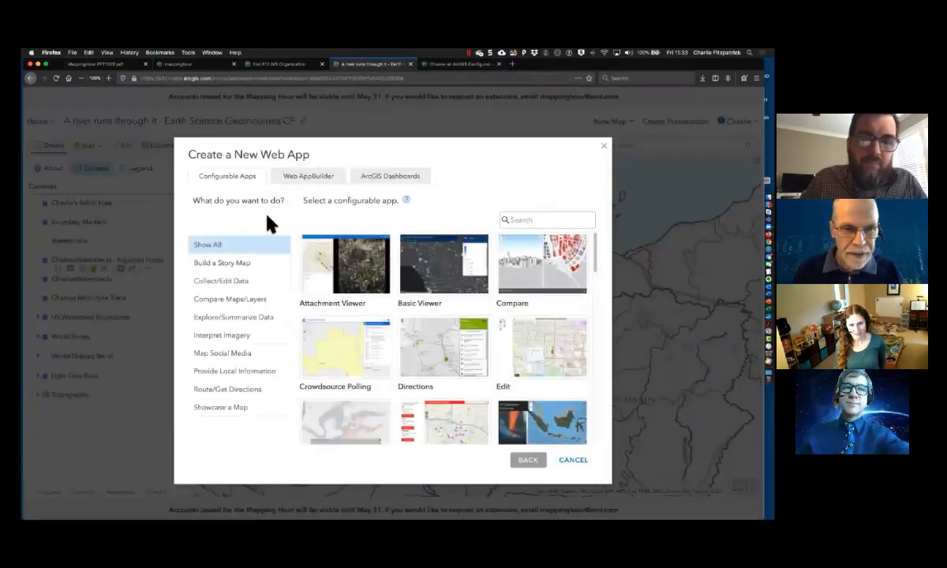
{"action": "left_click", "coordinate": [234, 265]}
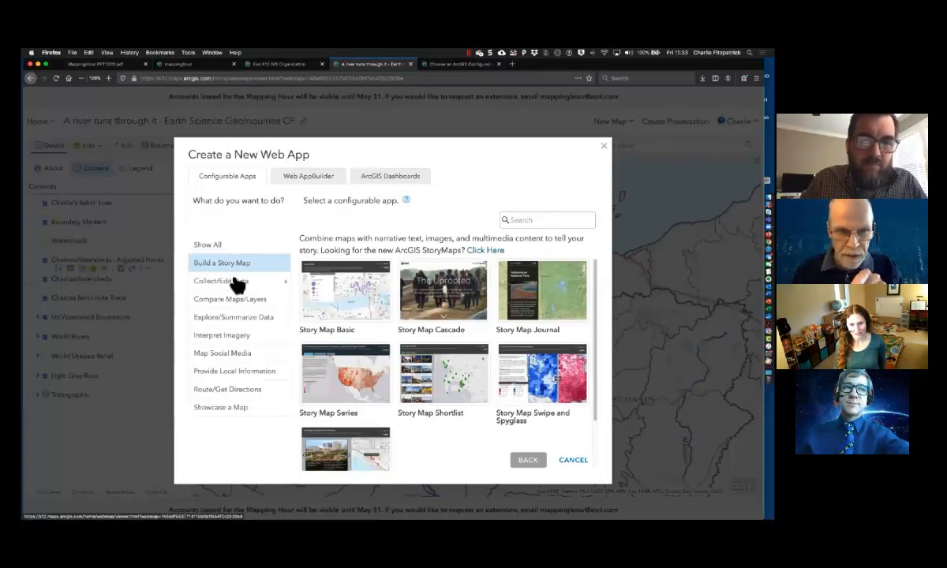
{"action": "left_click", "coordinate": [237, 284]}
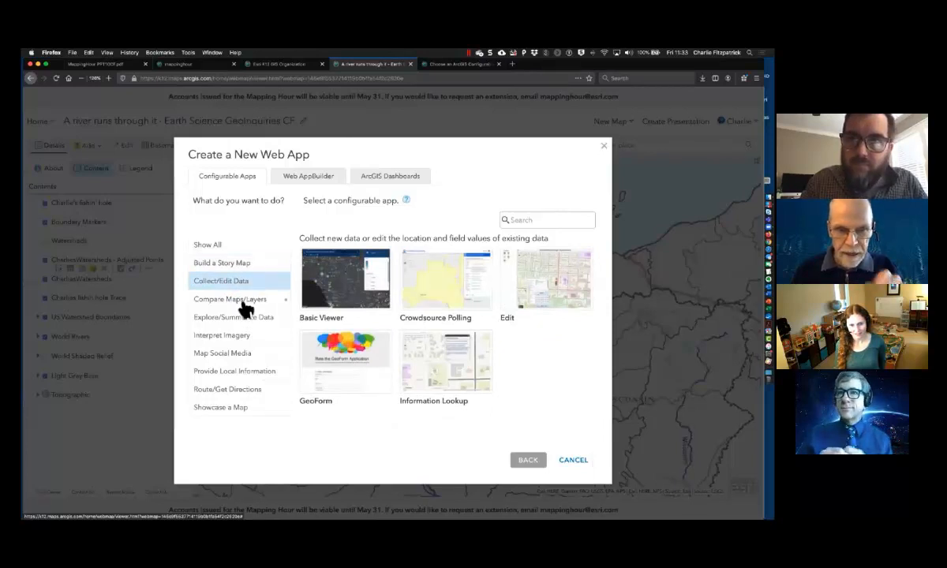
{"action": "left_click", "coordinate": [246, 307]}
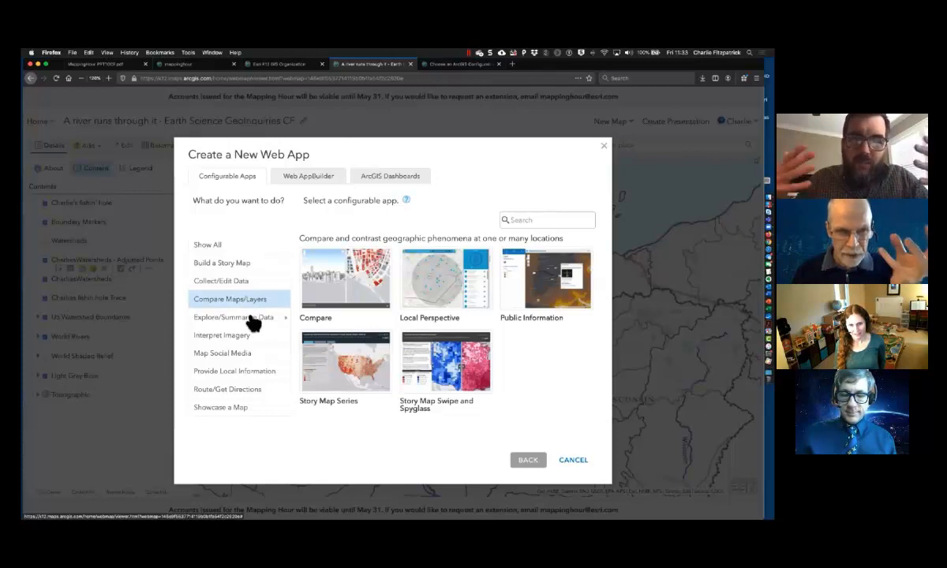
{"action": "left_click", "coordinate": [253, 320]}
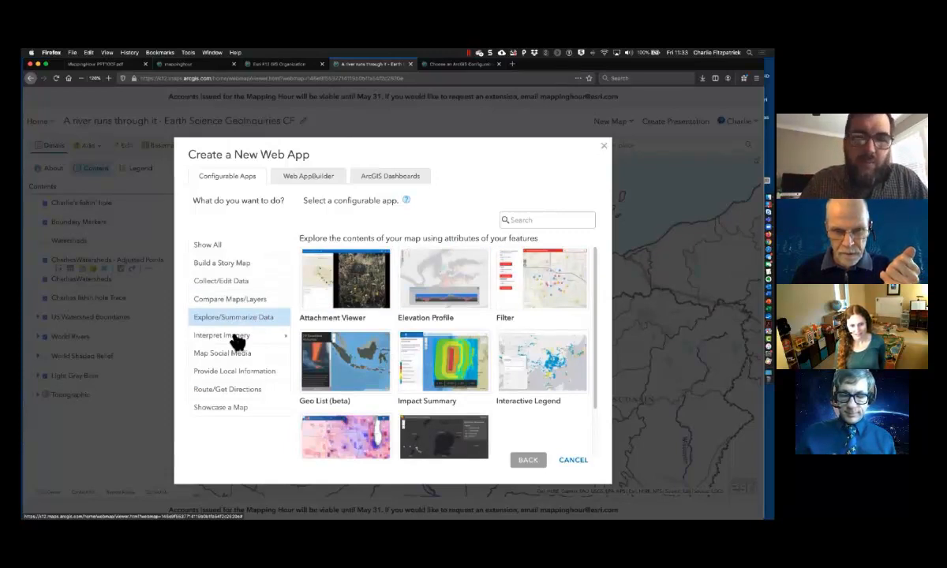
{"action": "left_click", "coordinate": [235, 338]}
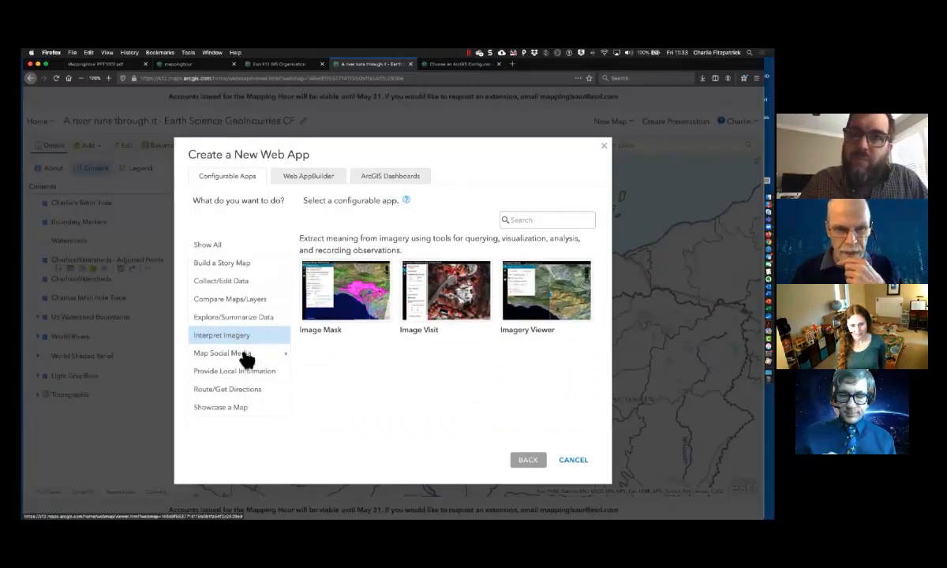
{"action": "left_click", "coordinate": [245, 356]}
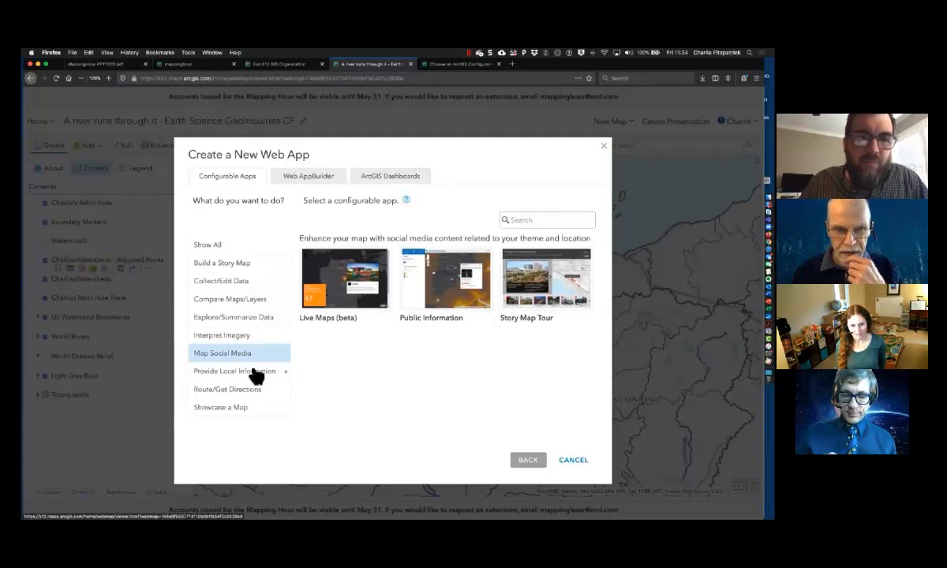
{"action": "left_click", "coordinate": [254, 372]}
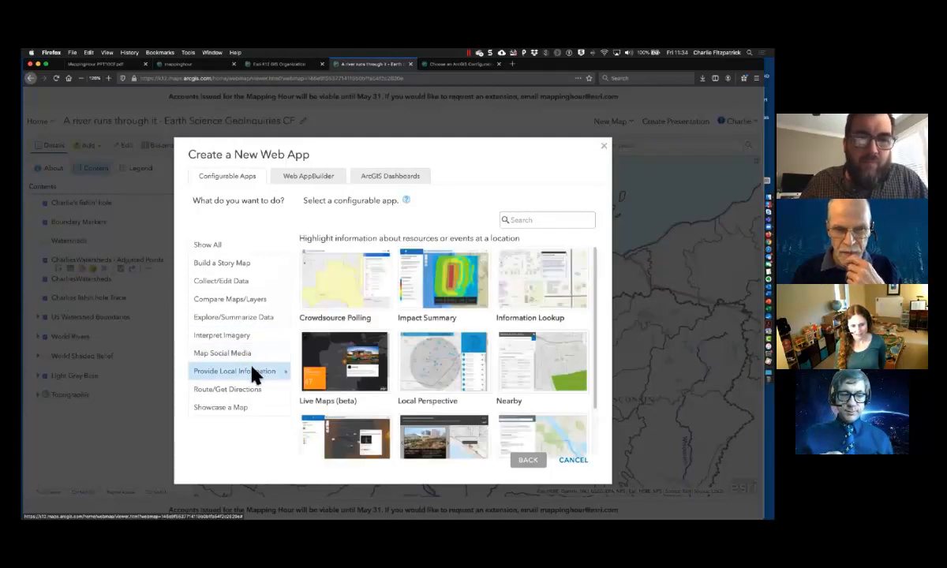
{"action": "scroll", "coordinate": [487, 426], "scroll_direction": "down", "scroll_amount": 1}
{"action": "scroll", "coordinate": [487, 426], "scroll_direction": "down", "scroll_amount": 3}
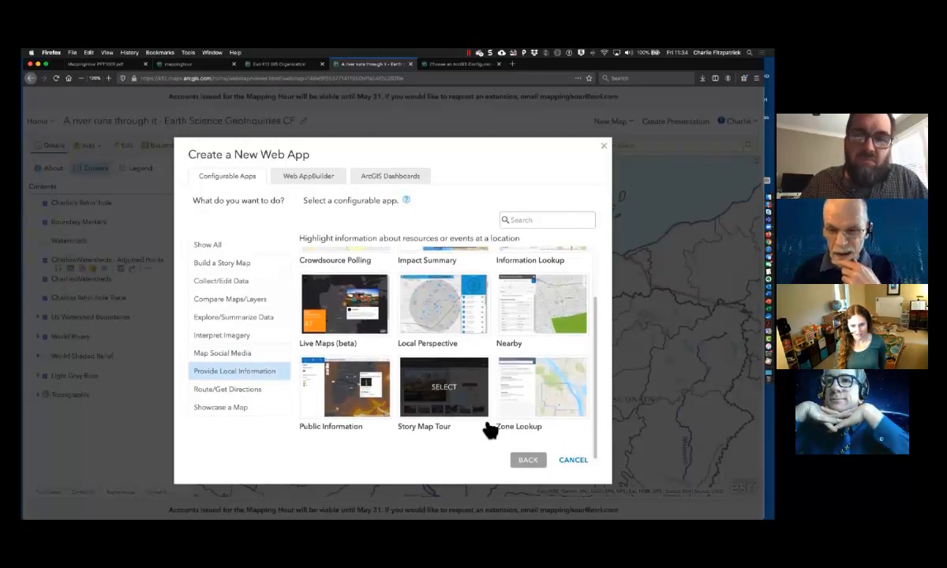
{"action": "left_click", "coordinate": [248, 395]}
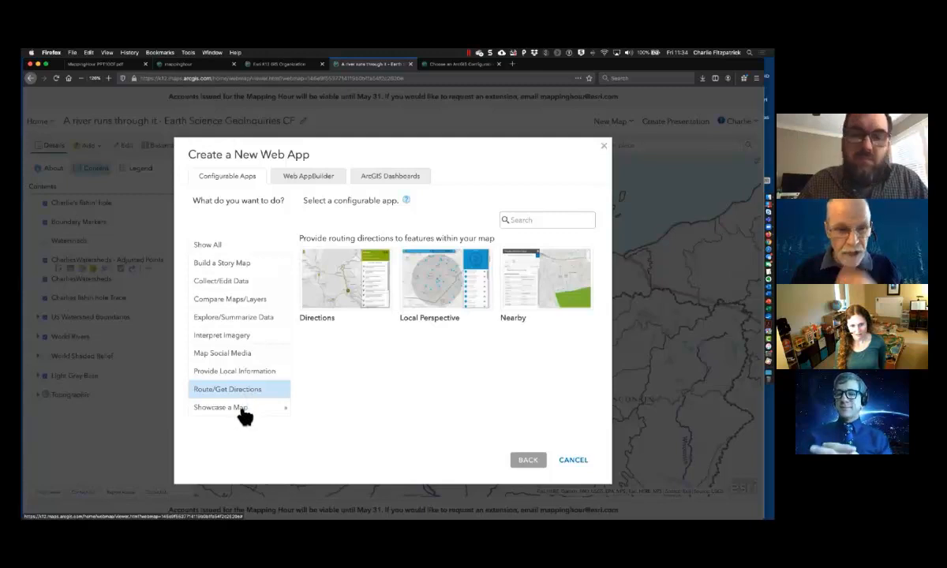
{"action": "left_click", "coordinate": [240, 408]}
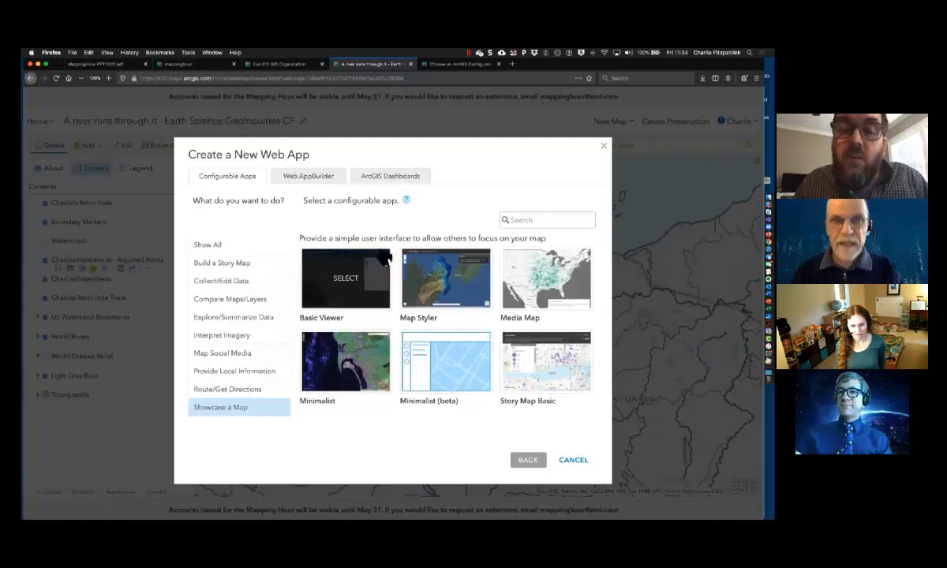
- Read the rest of the configurable apps help topic through Showcase a map, and open the Minimalist template's description page
{"action": "left_click", "coordinate": [454, 65]}
{"action": "scroll", "coordinate": [452, 362], "scroll_direction": "down", "scroll_amount": 5}
{"action": "scroll", "coordinate": [455, 371], "scroll_direction": "down", "scroll_amount": 10}
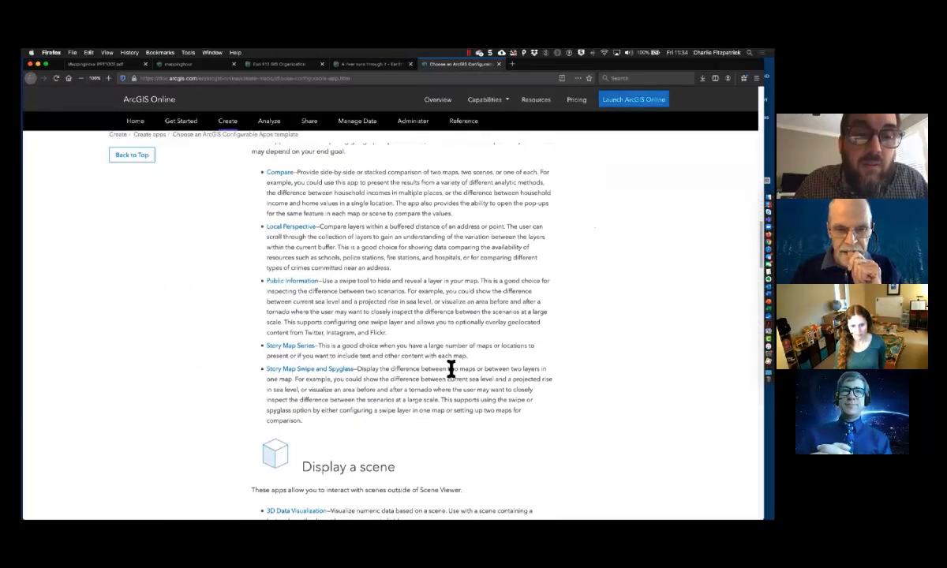
{"action": "scroll", "coordinate": [451, 369], "scroll_direction": "down", "scroll_amount": 12}
{"action": "scroll", "coordinate": [449, 370], "scroll_direction": "down", "scroll_amount": 6}
{"action": "scroll", "coordinate": [448, 370], "scroll_direction": "down", "scroll_amount": 5}
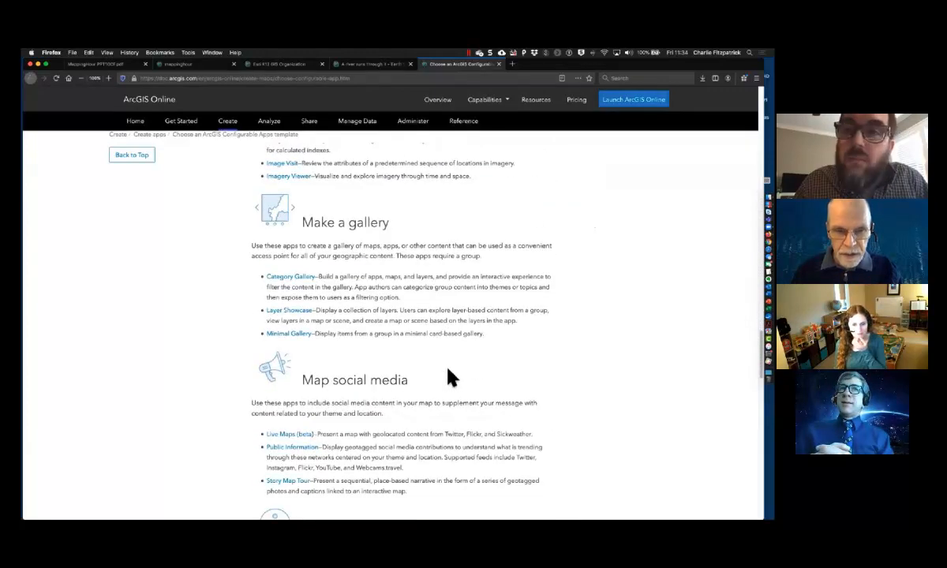
{"action": "scroll", "coordinate": [447, 379], "scroll_direction": "down", "scroll_amount": 15}
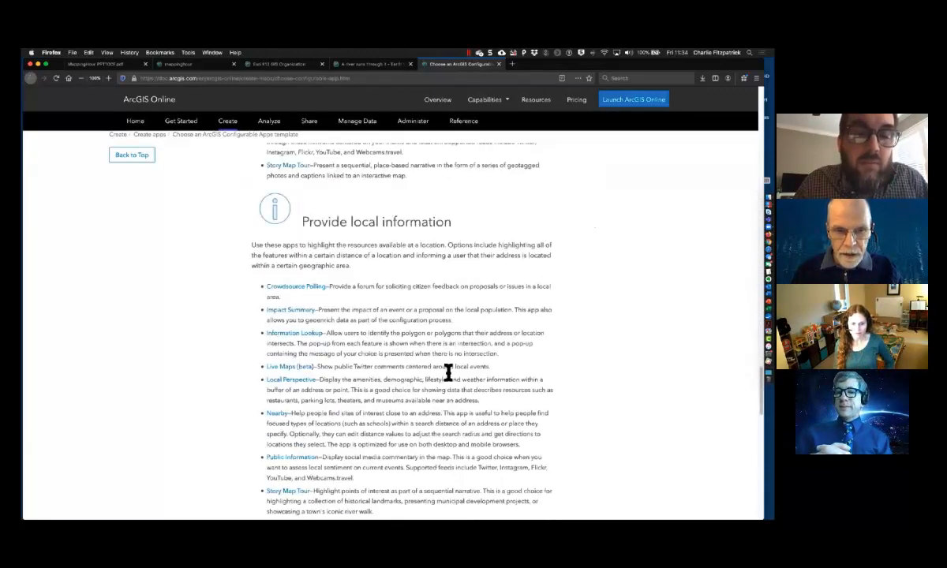
{"action": "scroll", "coordinate": [448, 380], "scroll_direction": "down", "scroll_amount": 7}
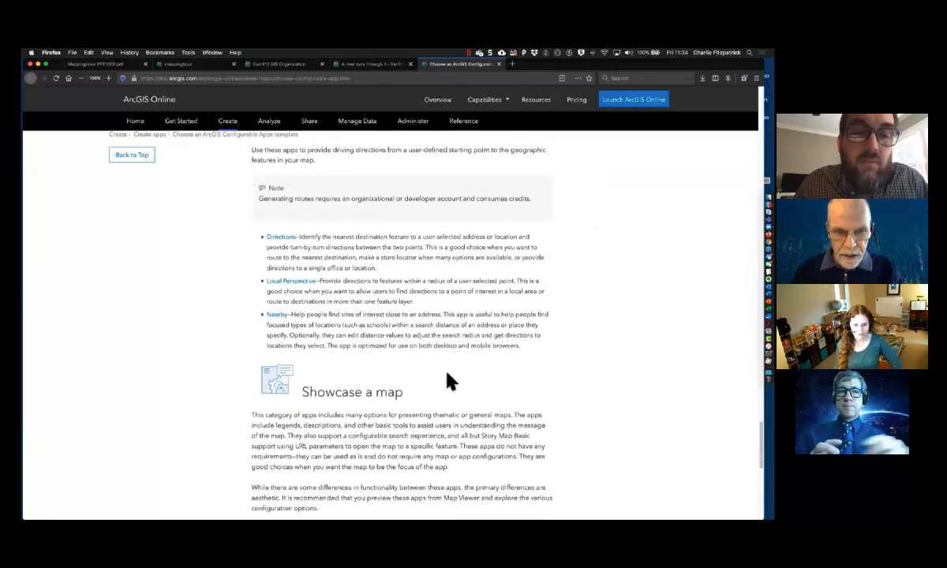
{"action": "scroll", "coordinate": [448, 380], "scroll_direction": "down", "scroll_amount": 1}
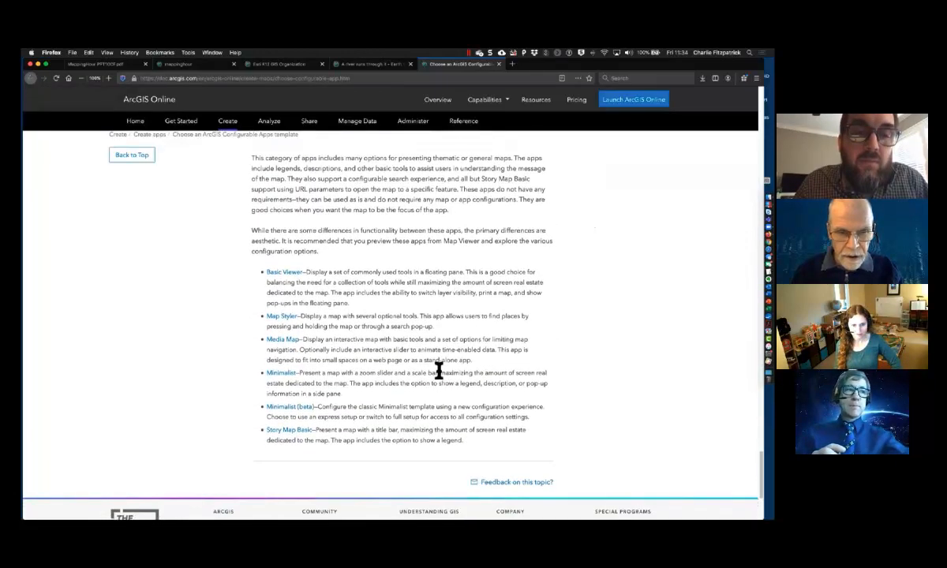
{"action": "left_click", "coordinate": [286, 374]}
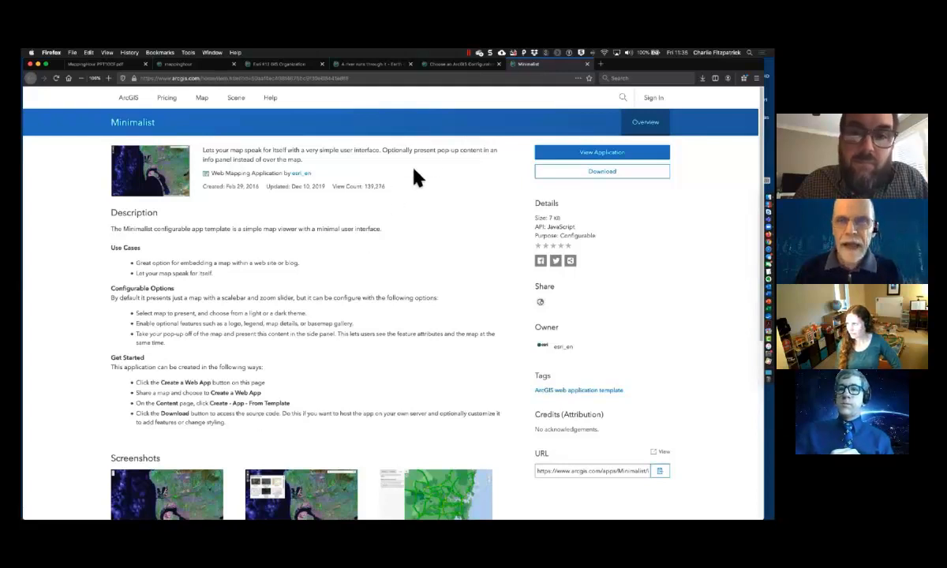
- Choose the Minimalist template for the new web app and preview the map in it, closing the preview when done
{"action": "left_click", "coordinate": [376, 64]}
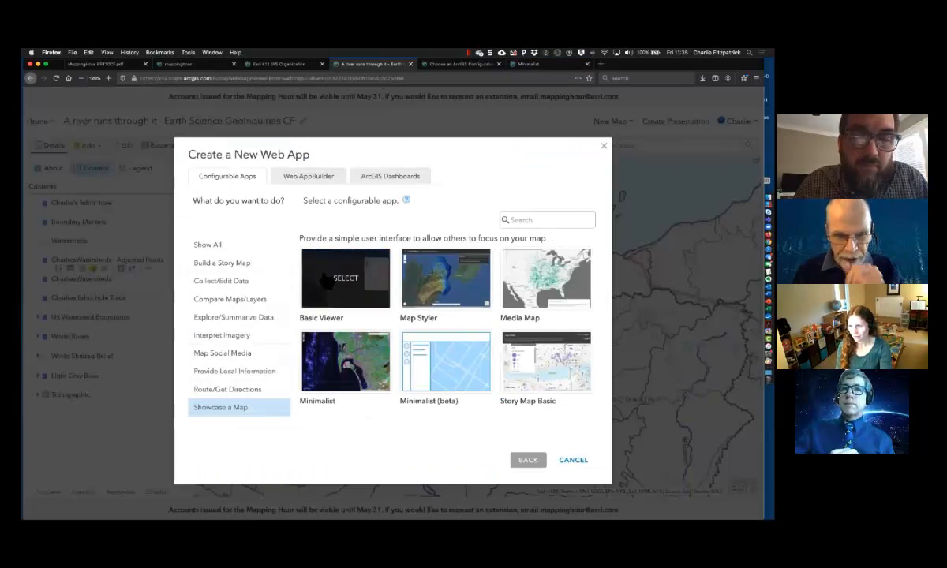
{"action": "left_click", "coordinate": [351, 375]}
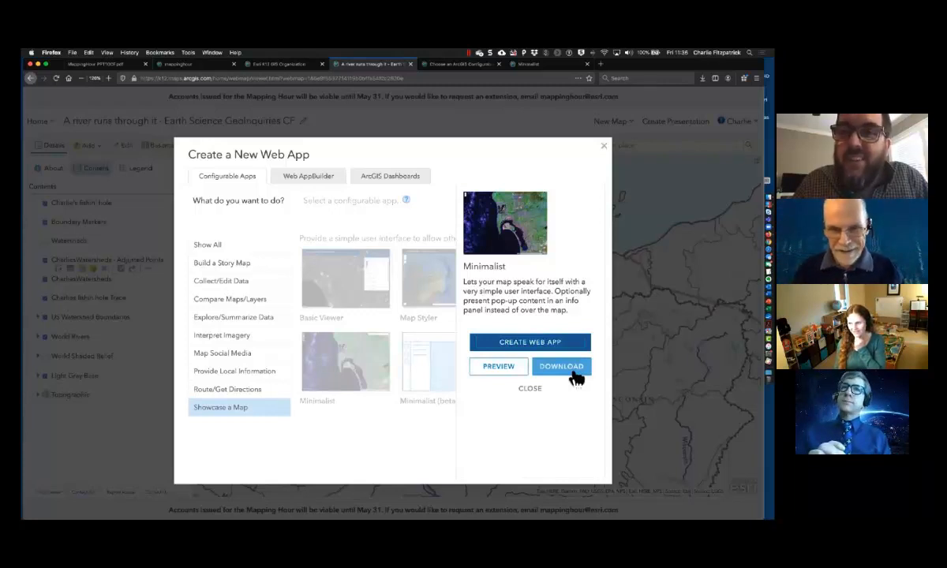
{"action": "left_click", "coordinate": [511, 365]}
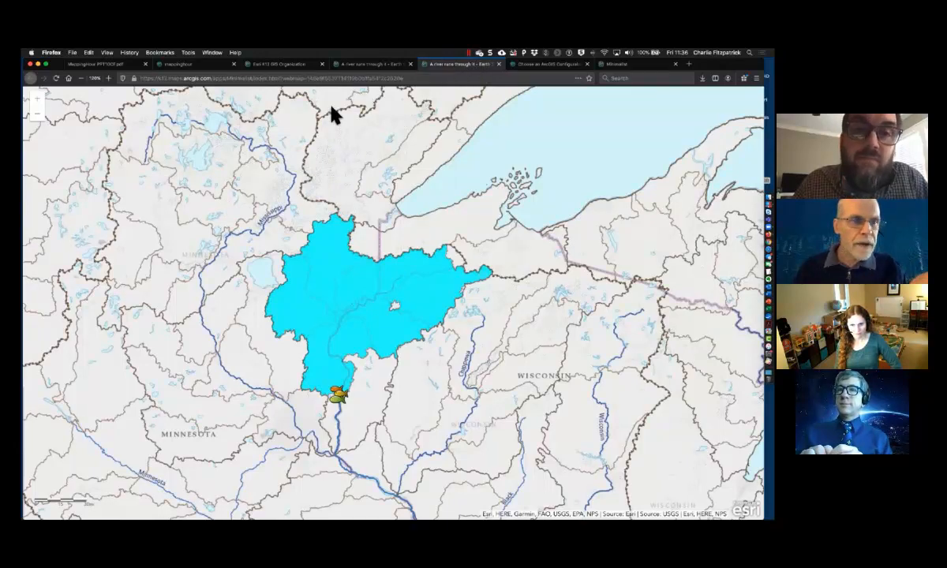
{"action": "left_click", "coordinate": [498, 64]}
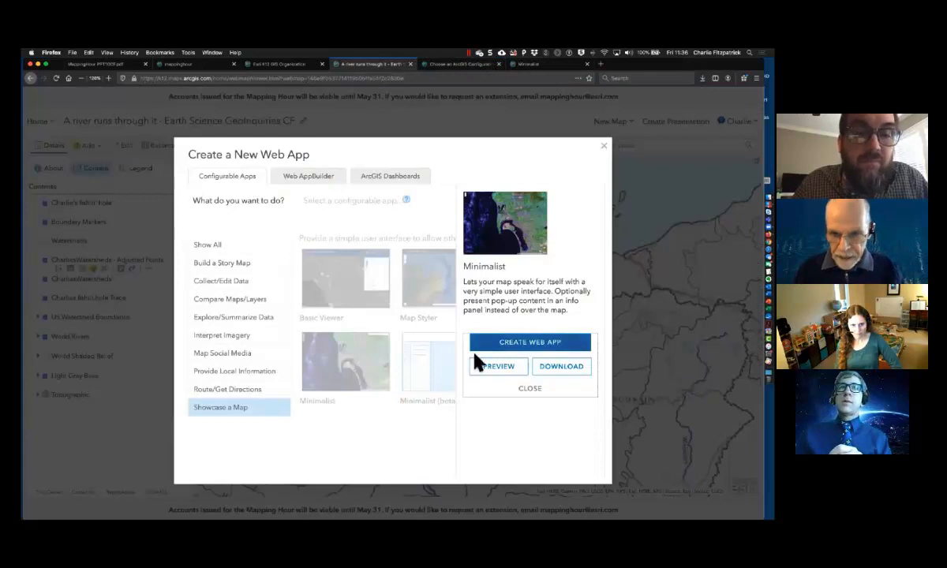
- Create the Minimalist web app, adding "Minimalist App" to the end of its title and reusing the full title as the summary
{"action": "left_click", "coordinate": [523, 348]}
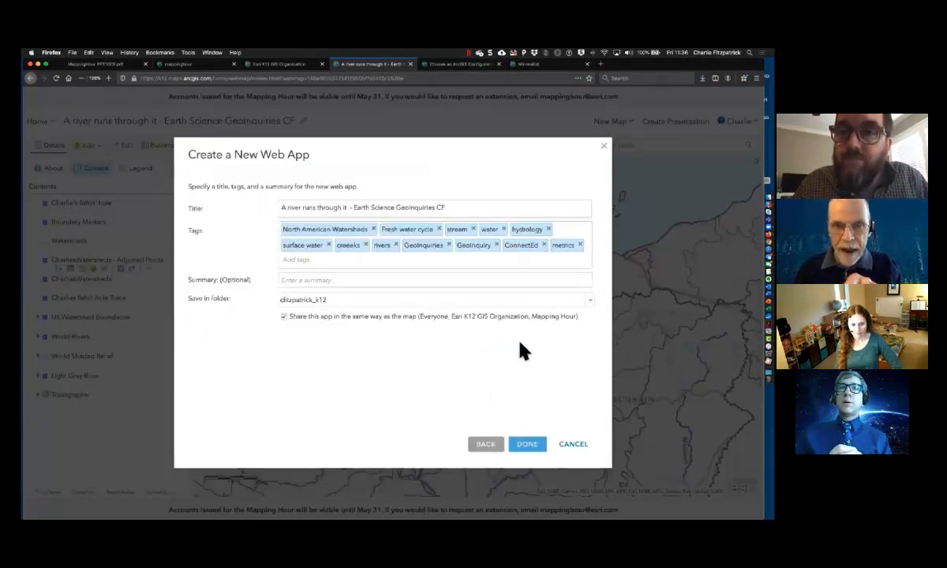
{"action": "left_click", "coordinate": [452, 207]}
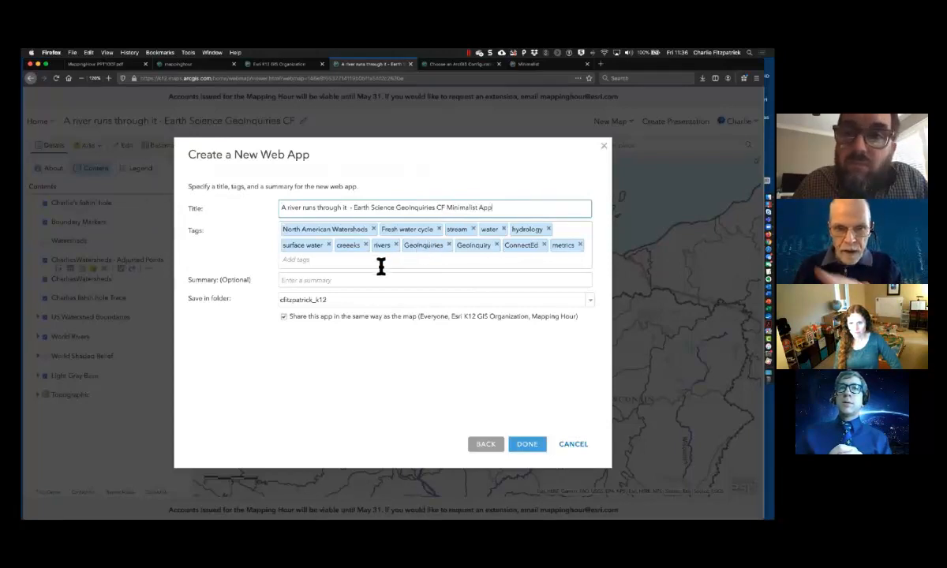
{"action": "left_click_drag", "start_coordinate": [495, 207], "coordinate": [268, 207]}
{"action": "key", "text": "super+c"}
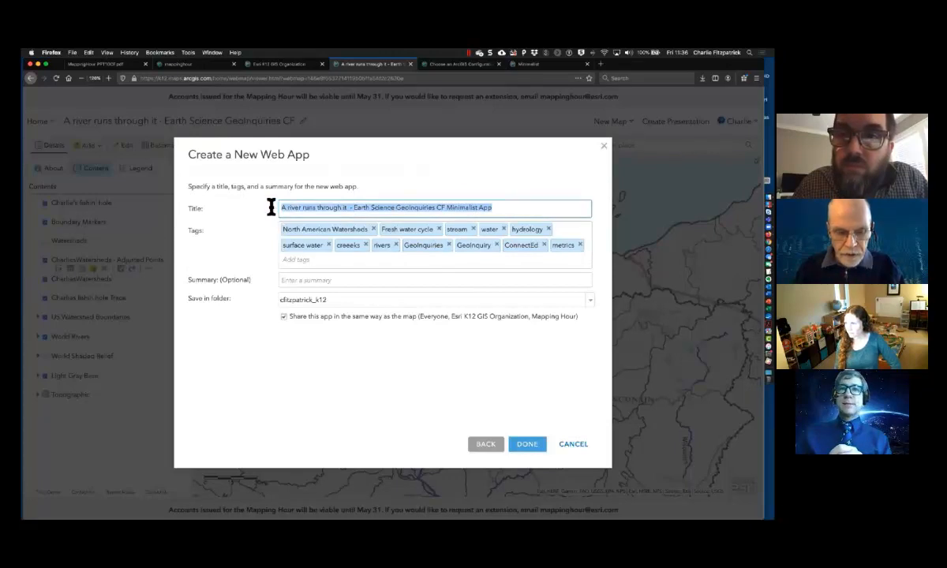
{"action": "left_click", "coordinate": [313, 281]}
{"action": "key", "text": "super+v"}
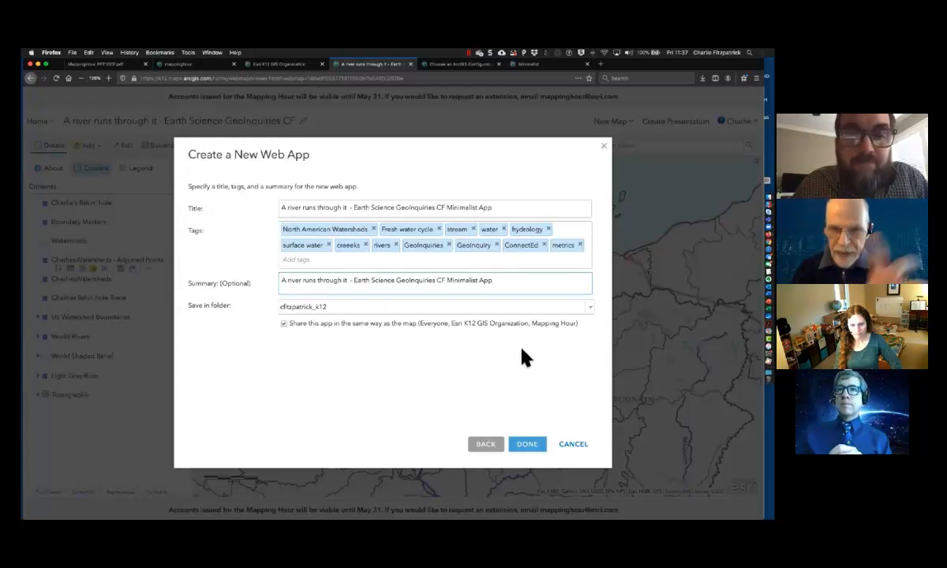
{"action": "left_click", "coordinate": [527, 447]}
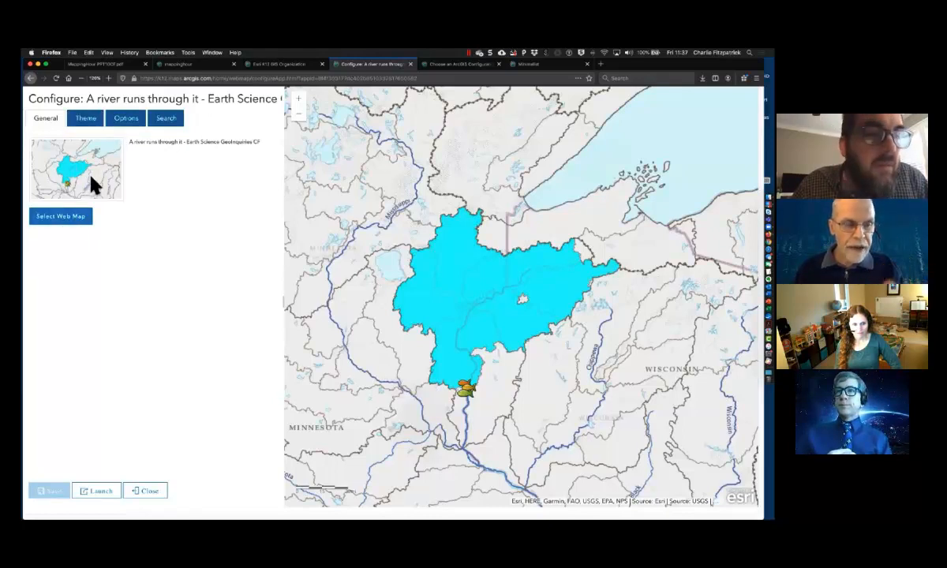
- Review the app's theme settings and check the color theme choices, keeping Light
{"action": "left_click", "coordinate": [88, 118]}
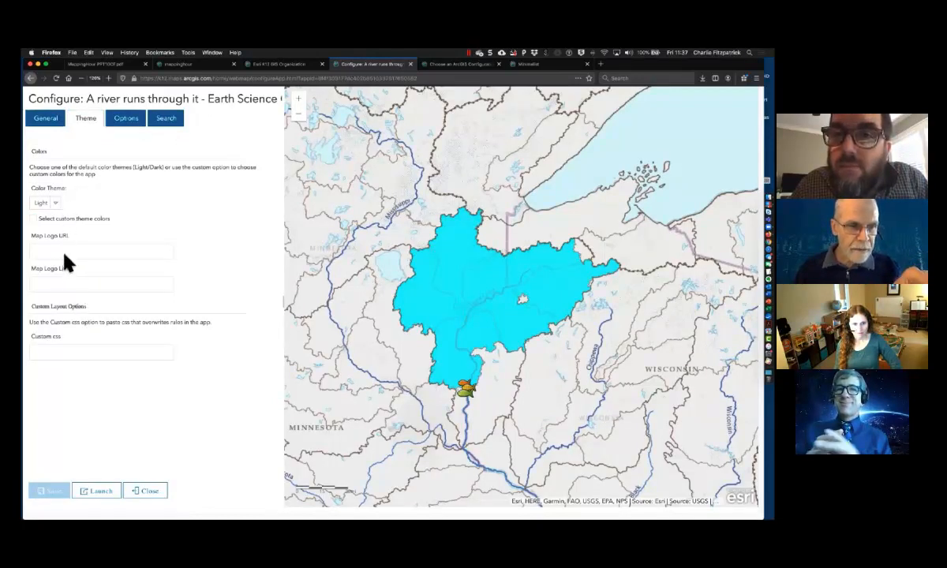
{"action": "left_click", "coordinate": [57, 205]}
{"action": "left_click", "coordinate": [58, 209]}
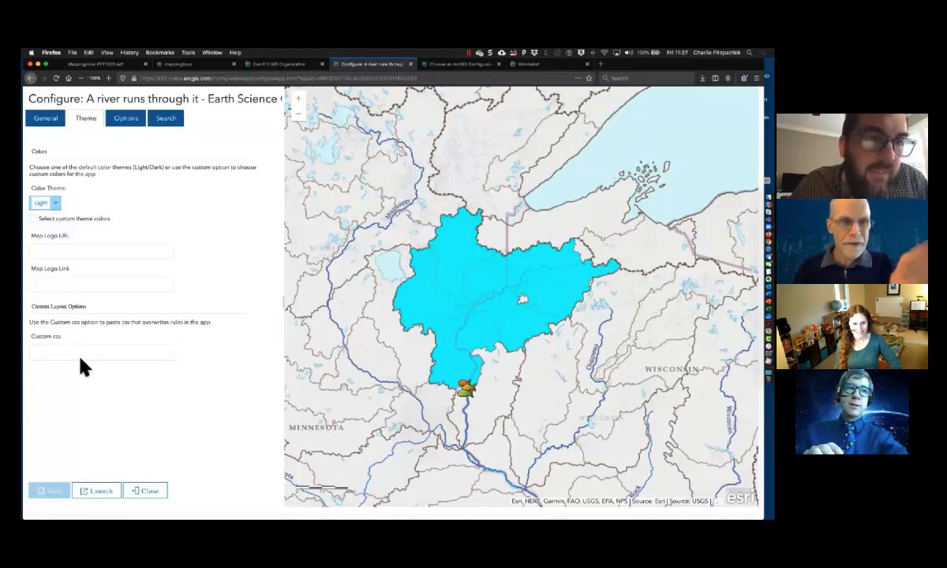
- Enable the Home Extent Button and Basemap Gallery in the app options, keeping the zoom position at Top Left
{"action": "left_click", "coordinate": [131, 124]}
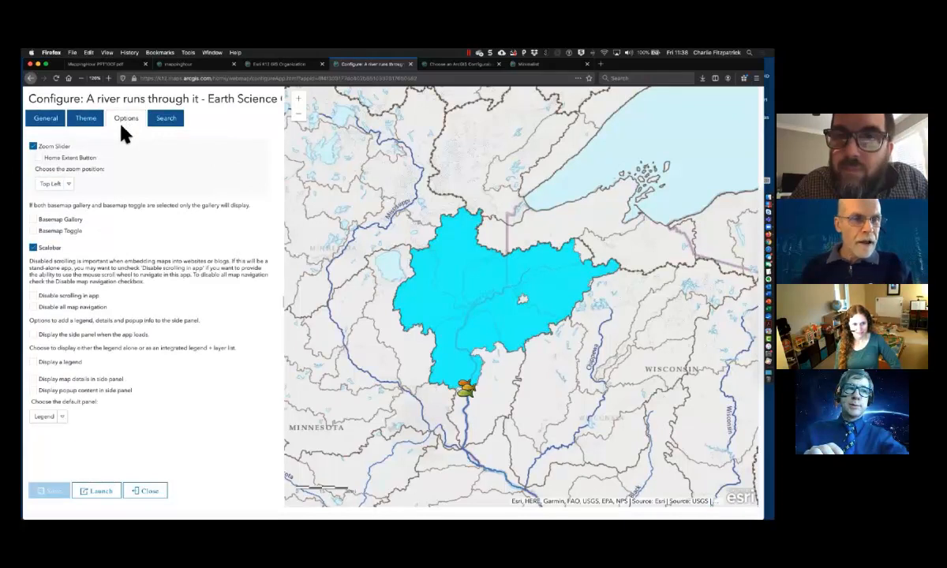
{"action": "left_click", "coordinate": [39, 159]}
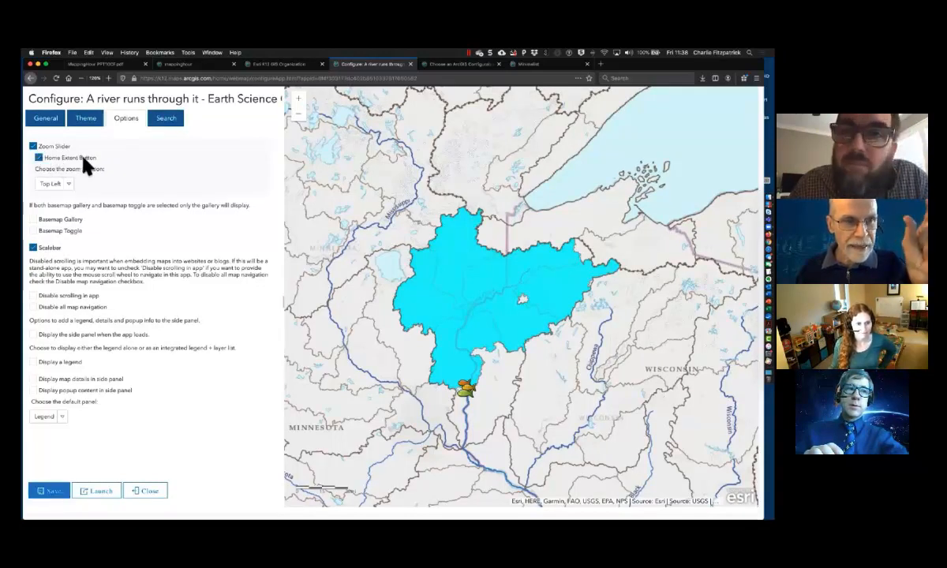
{"action": "left_click", "coordinate": [71, 187]}
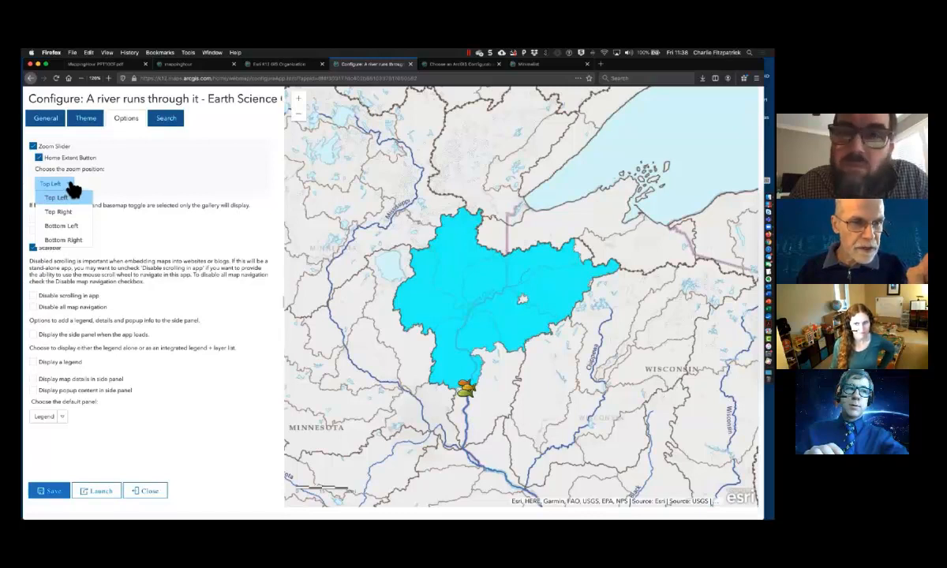
{"action": "left_click", "coordinate": [71, 191]}
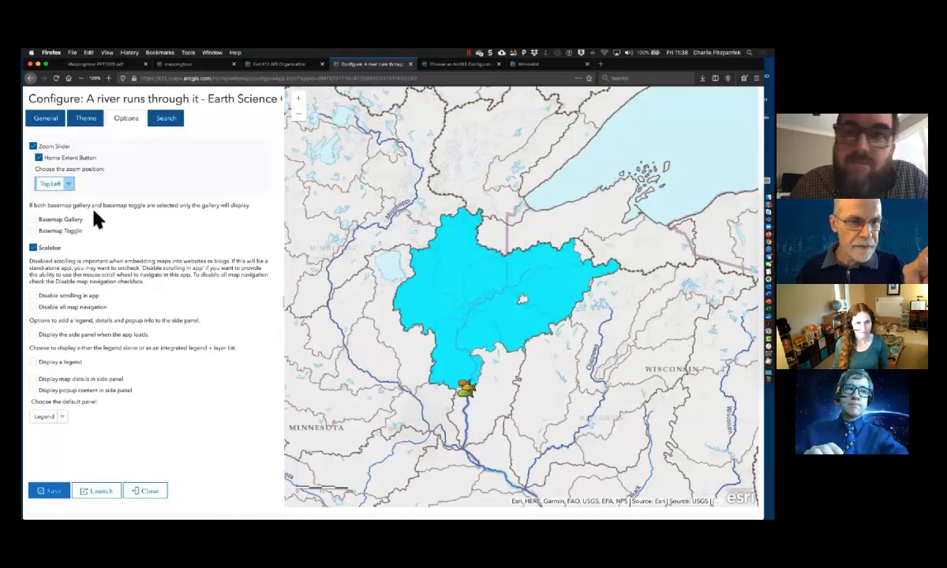
{"action": "left_click", "coordinate": [34, 219]}
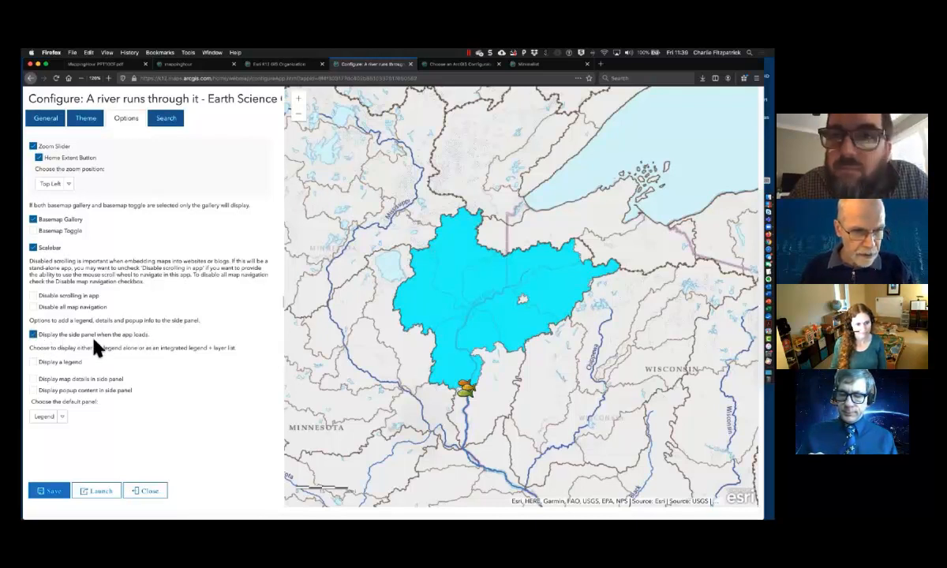
- Set the side panel to display on load with a legend + layer list and Legend as default panel, and save the configuration
{"action": "left_click", "coordinate": [33, 363]}
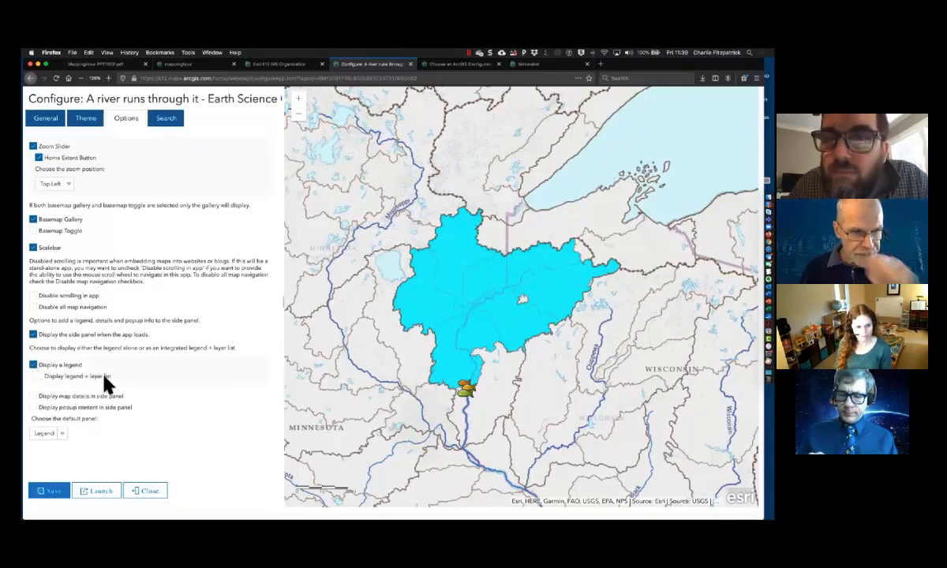
{"action": "left_click", "coordinate": [39, 376]}
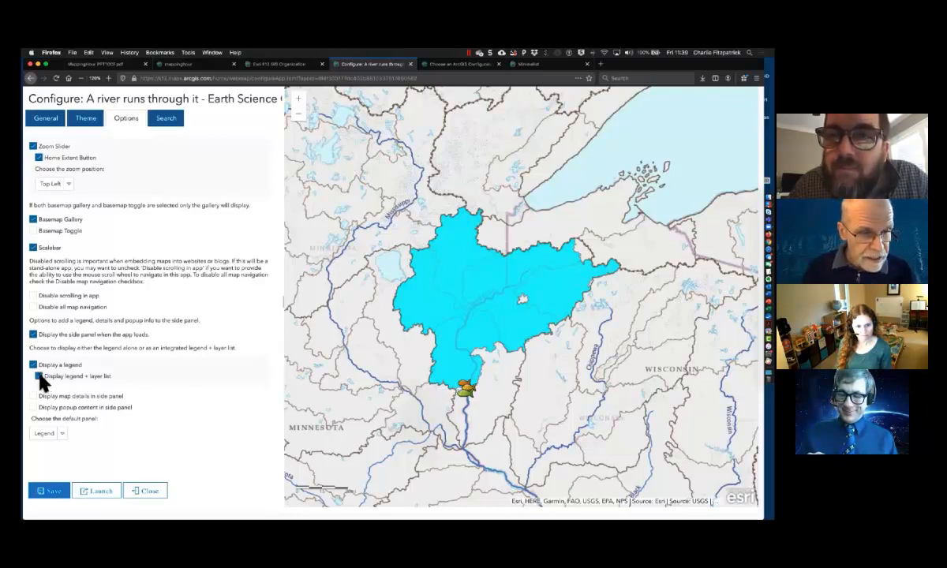
{"action": "left_click", "coordinate": [64, 435]}
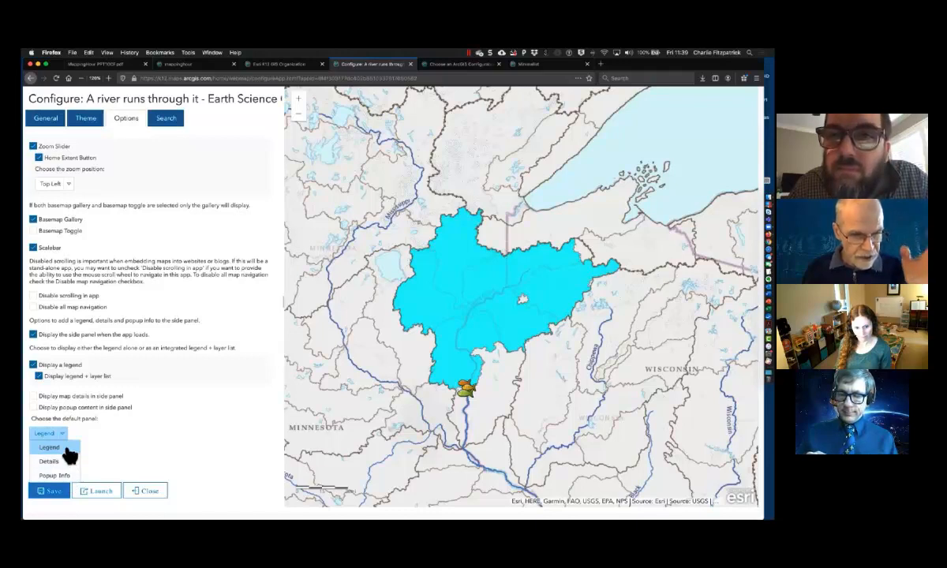
{"action": "left_click", "coordinate": [68, 452]}
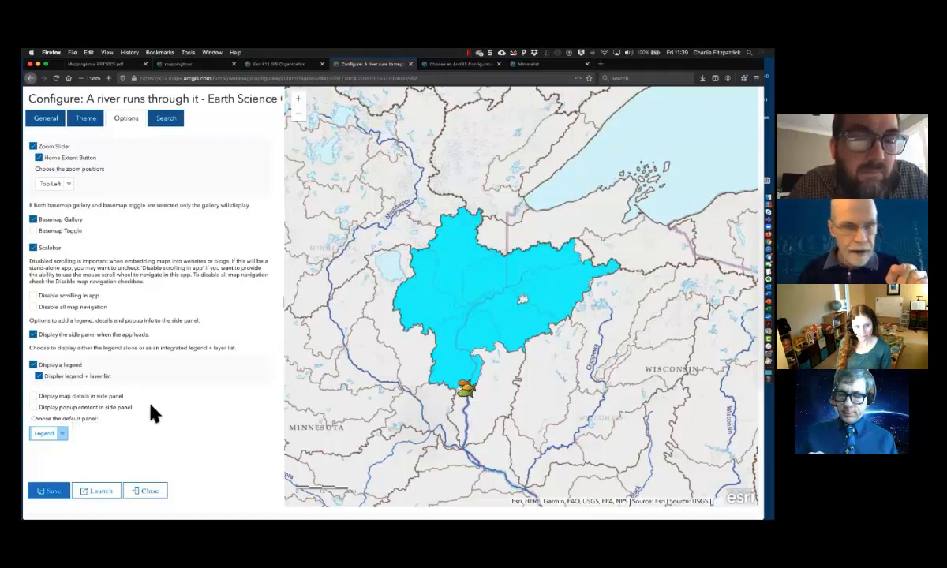
{"action": "left_click", "coordinate": [56, 493]}
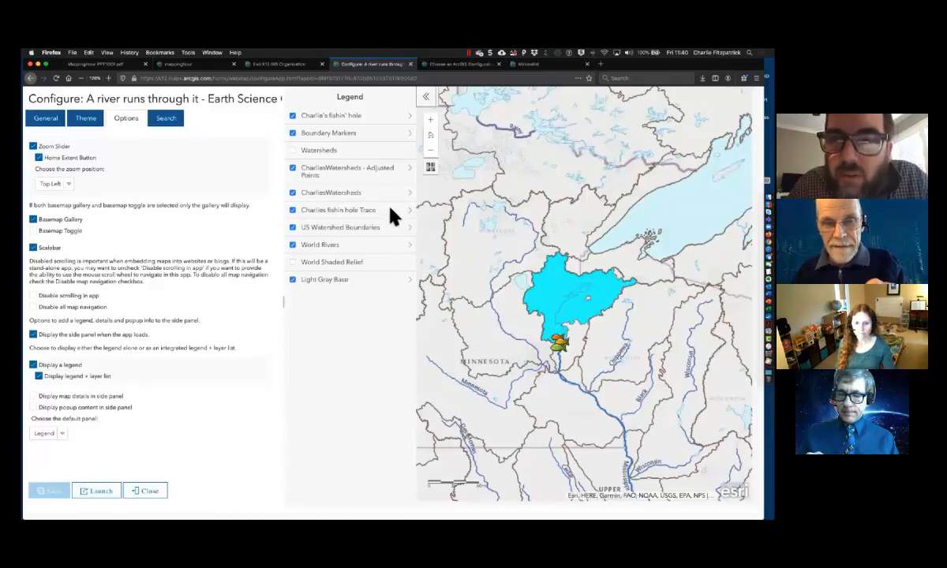
- Launch the configured app and zoom its map out to show most of the United States and Canada
{"action": "left_click", "coordinate": [99, 491]}
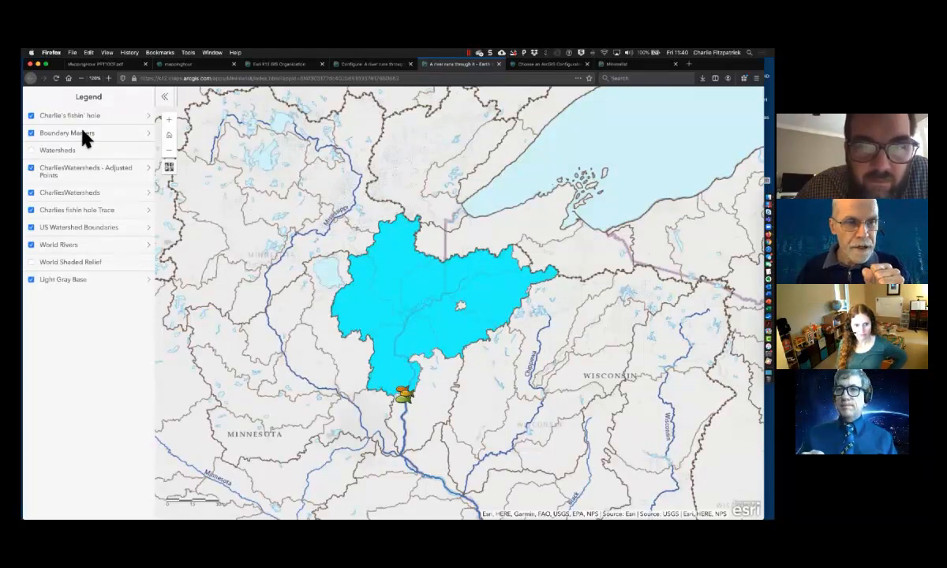
{"action": "left_click", "coordinate": [169, 153]}
{"action": "left_click", "coordinate": [169, 154]}
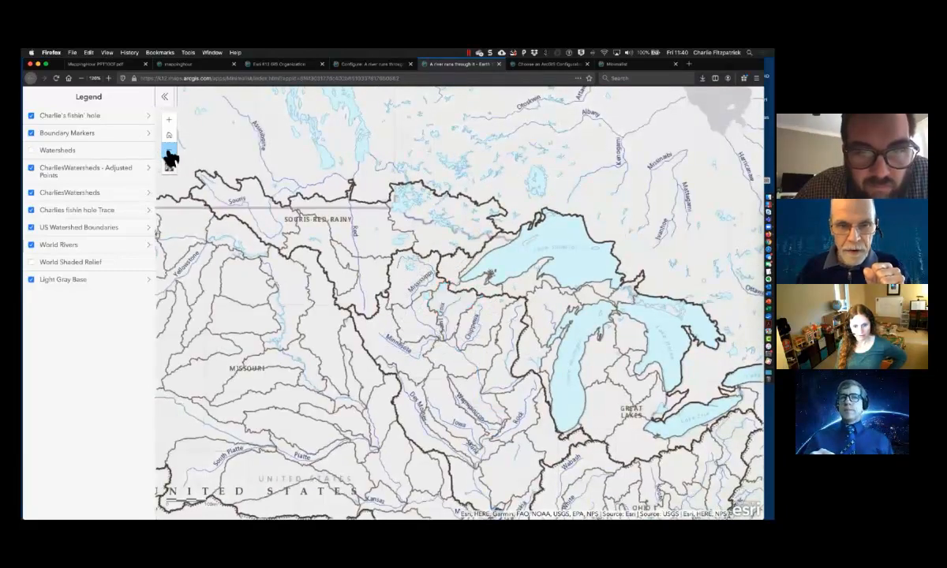
{"action": "left_click", "coordinate": [168, 153]}
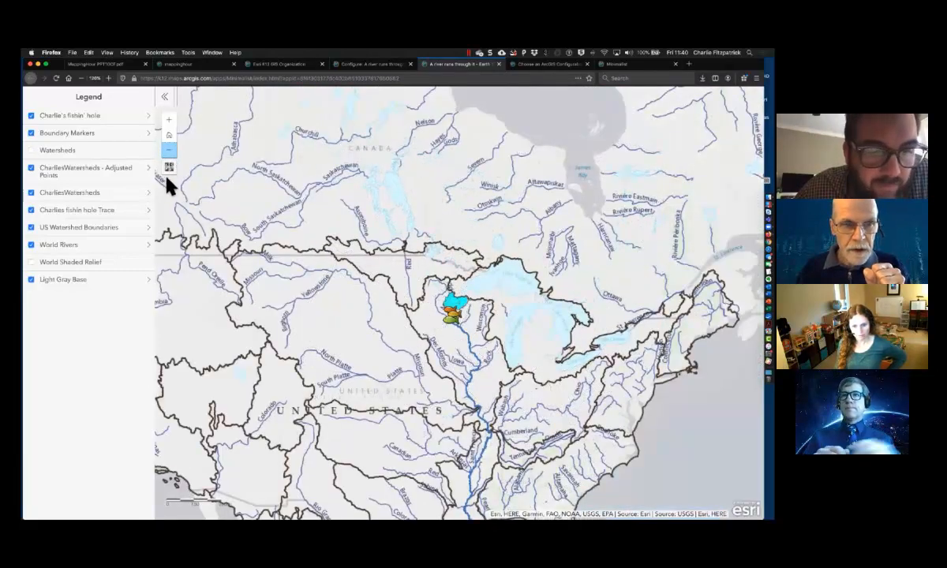
- Try the Oceans basemap in the launched app, switch to Light Gray Canvas, and close the basemap gallery
{"action": "left_click", "coordinate": [169, 168]}
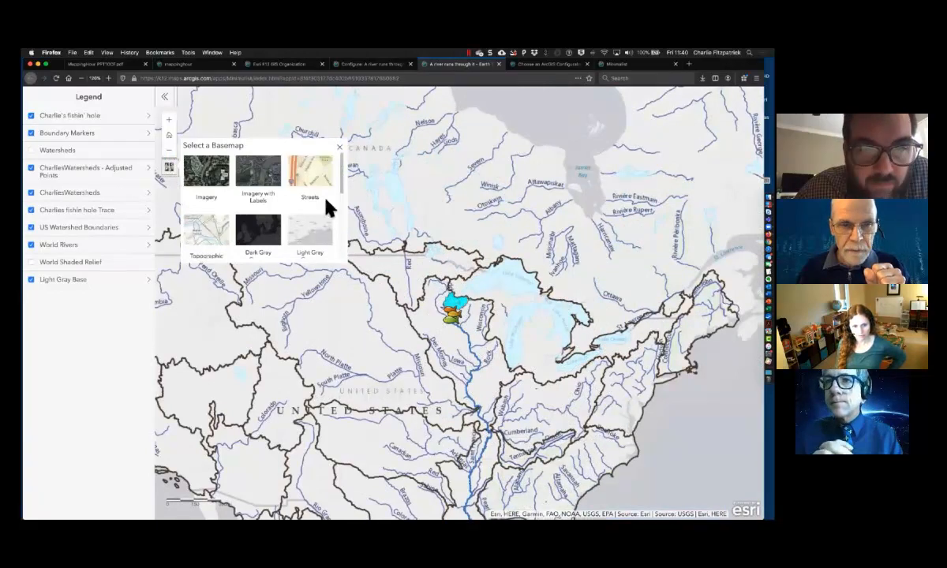
{"action": "scroll", "coordinate": [342, 197], "scroll_direction": "down", "scroll_amount": 2}
{"action": "scroll", "coordinate": [340, 215], "scroll_direction": "down", "scroll_amount": 3}
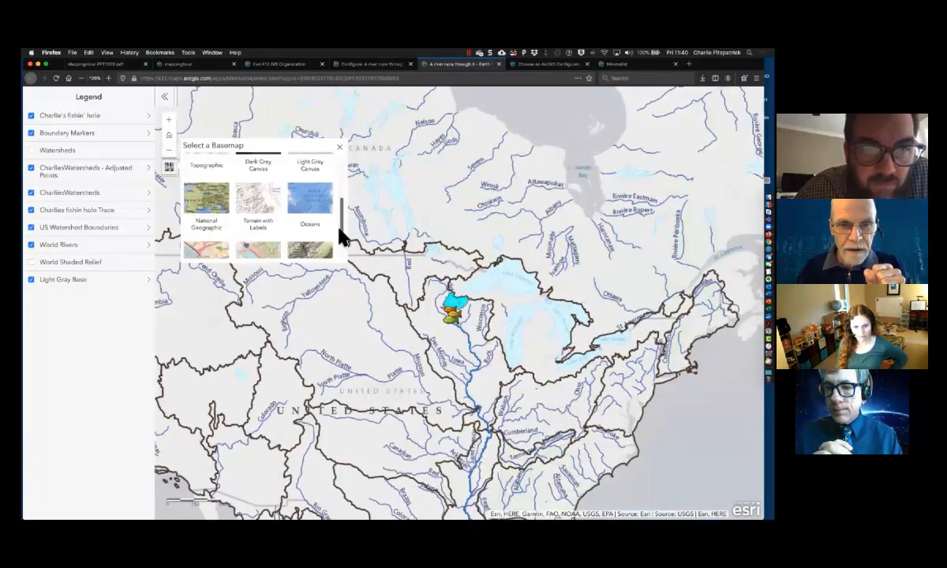
{"action": "scroll", "coordinate": [338, 220], "scroll_direction": "up", "scroll_amount": 1}
{"action": "left_click", "coordinate": [322, 218]}
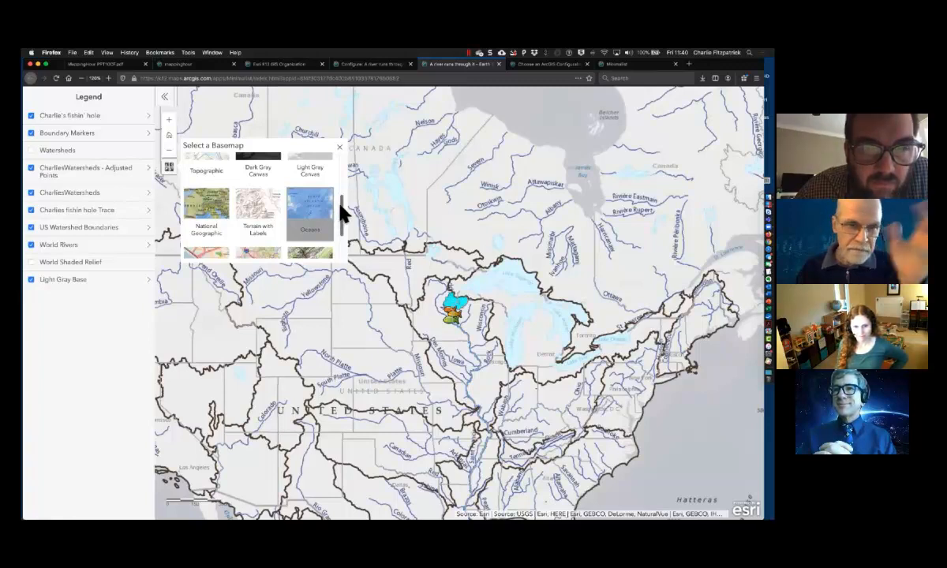
{"action": "scroll", "coordinate": [341, 194], "scroll_direction": "up", "scroll_amount": 2}
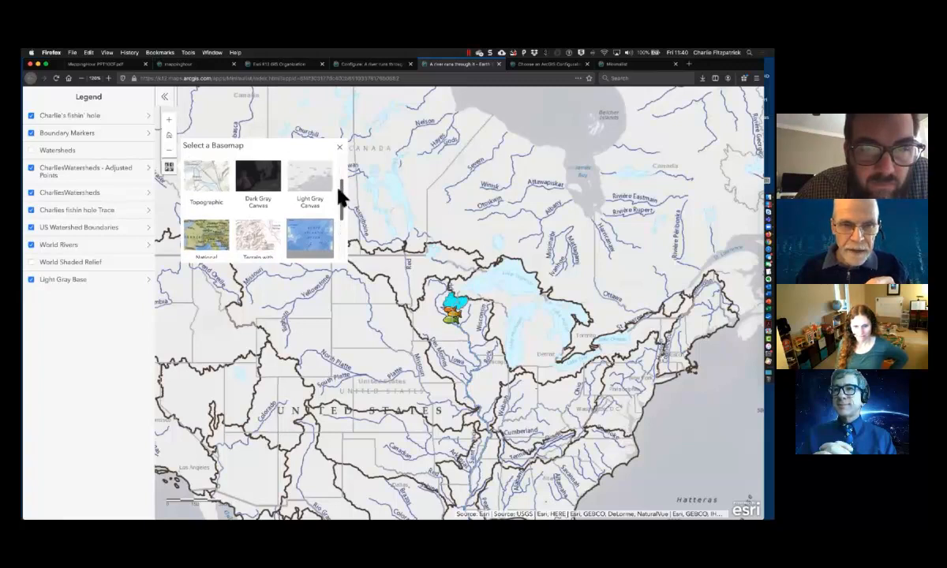
{"action": "left_click", "coordinate": [314, 188]}
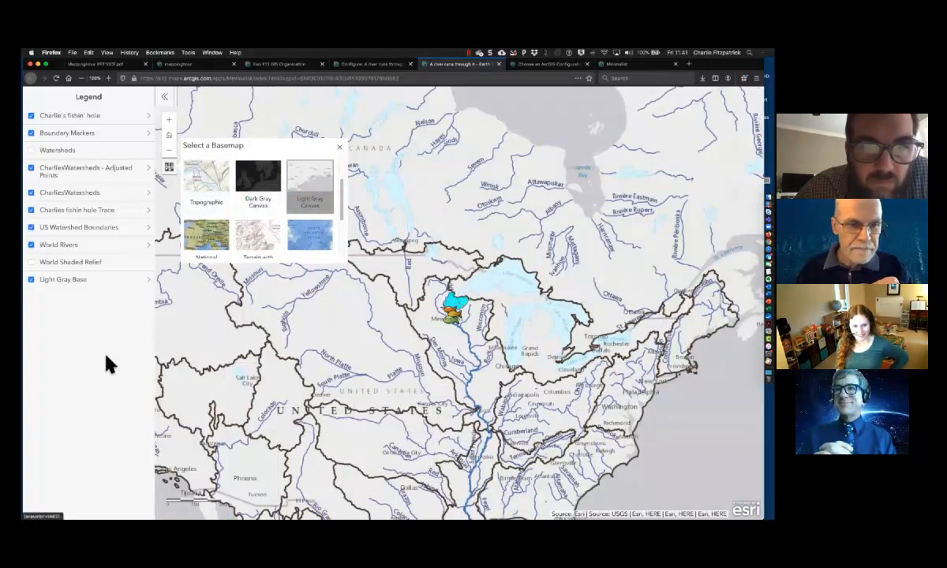
{"action": "left_click", "coordinate": [340, 147]}
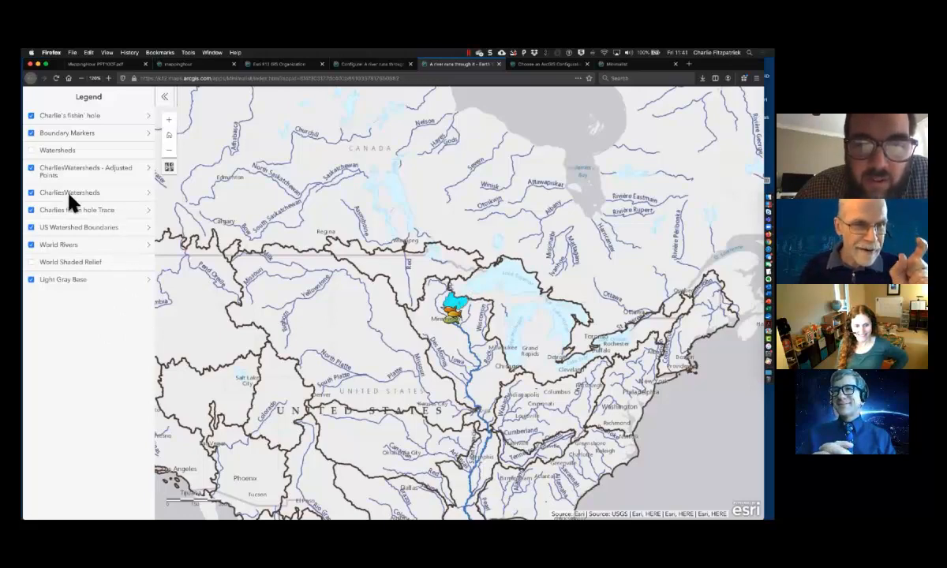
- Return the map to its home extent and read the pop-ups of the fishing hole marker, downstream trace and highlighted watershed
{"action": "left_click", "coordinate": [169, 135]}
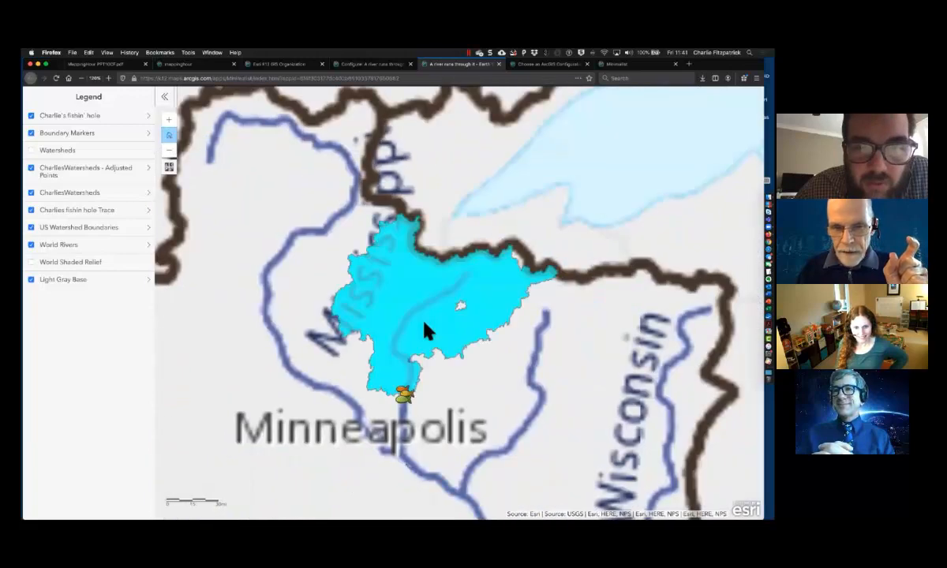
{"action": "left_click", "coordinate": [406, 394]}
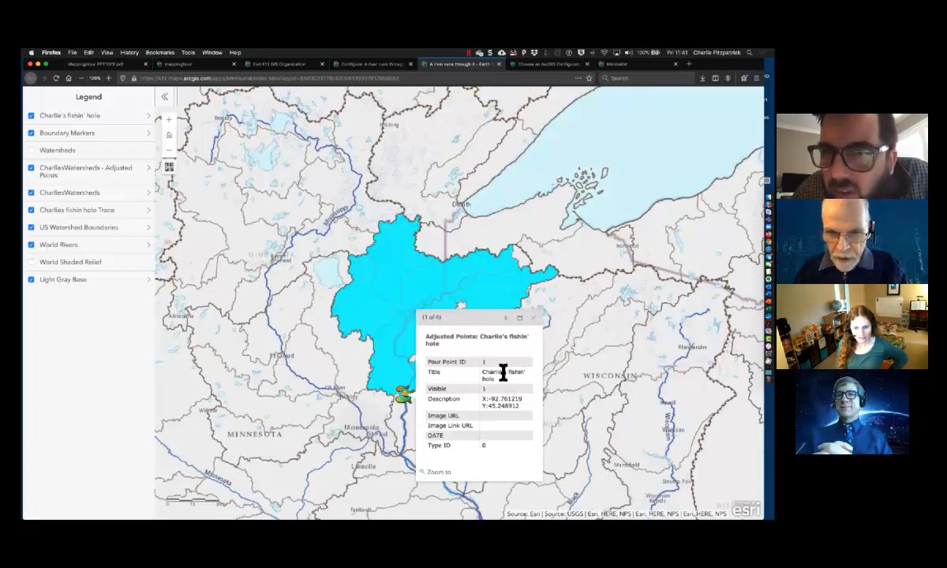
{"action": "left_click", "coordinate": [506, 317]}
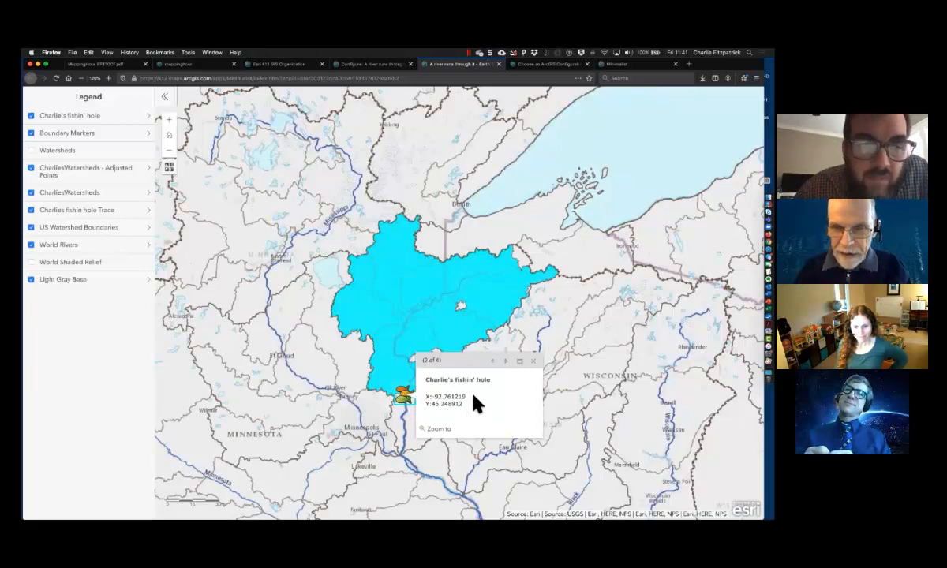
{"action": "left_click", "coordinate": [506, 363]}
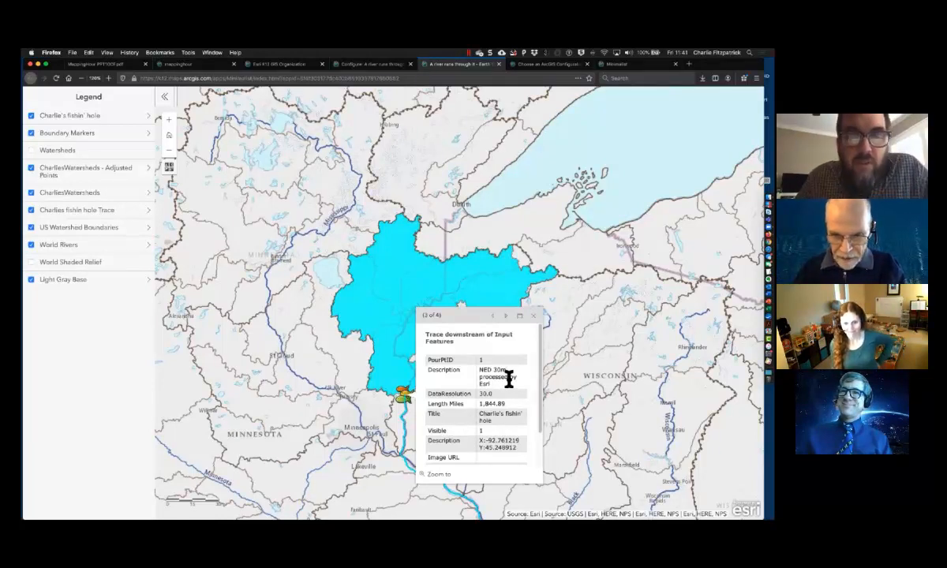
{"action": "left_click_drag", "start_coordinate": [539, 376], "coordinate": [530, 415]}
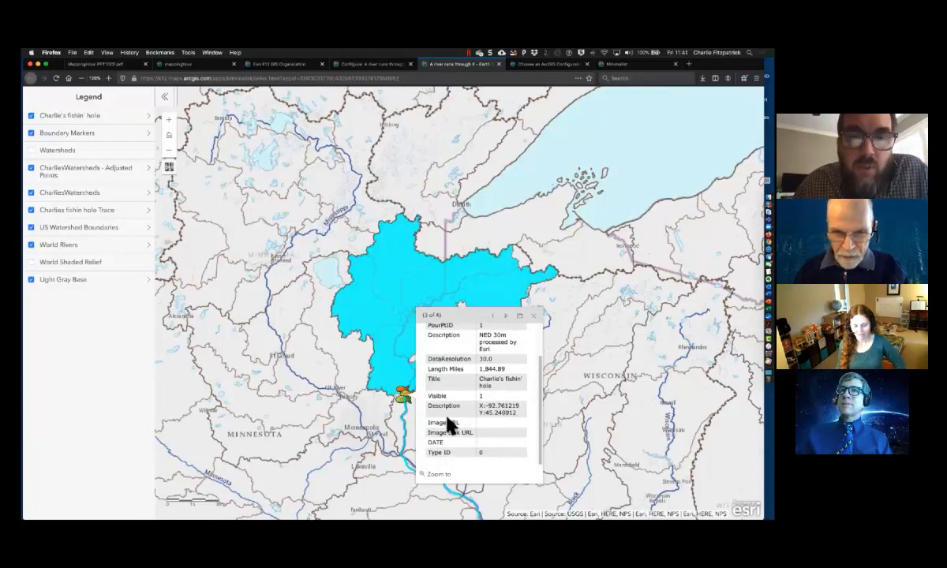
{"action": "left_click", "coordinate": [533, 315]}
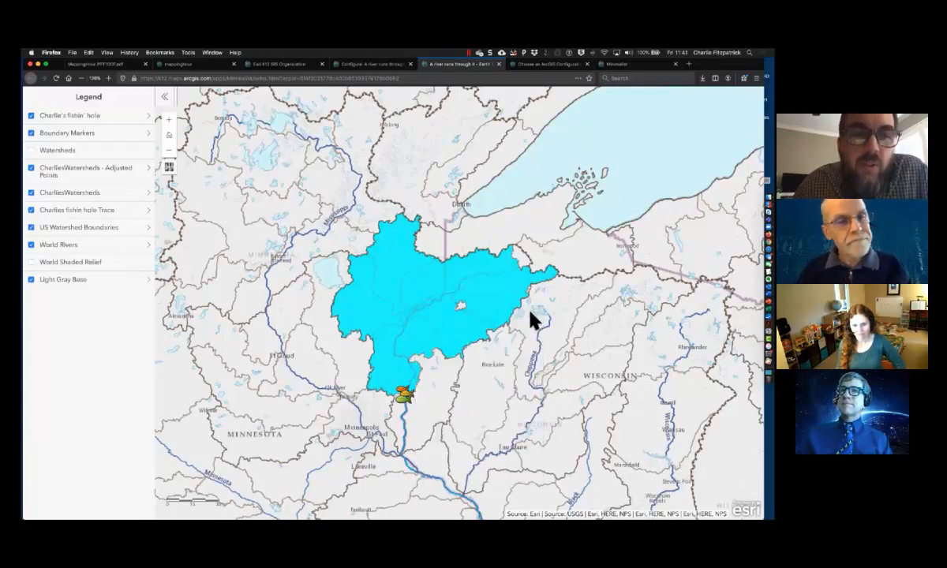
{"action": "left_click", "coordinate": [394, 282]}
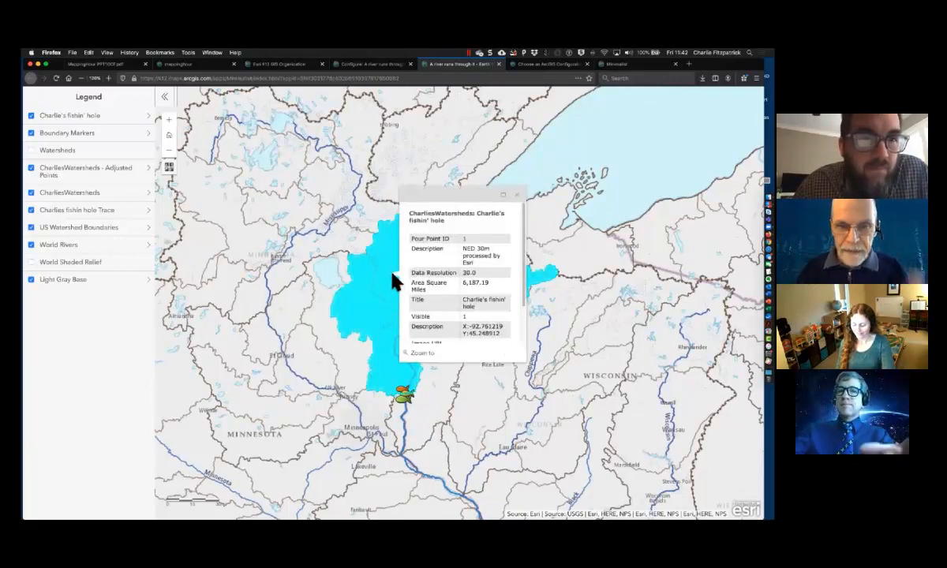
{"action": "left_click", "coordinate": [516, 195]}
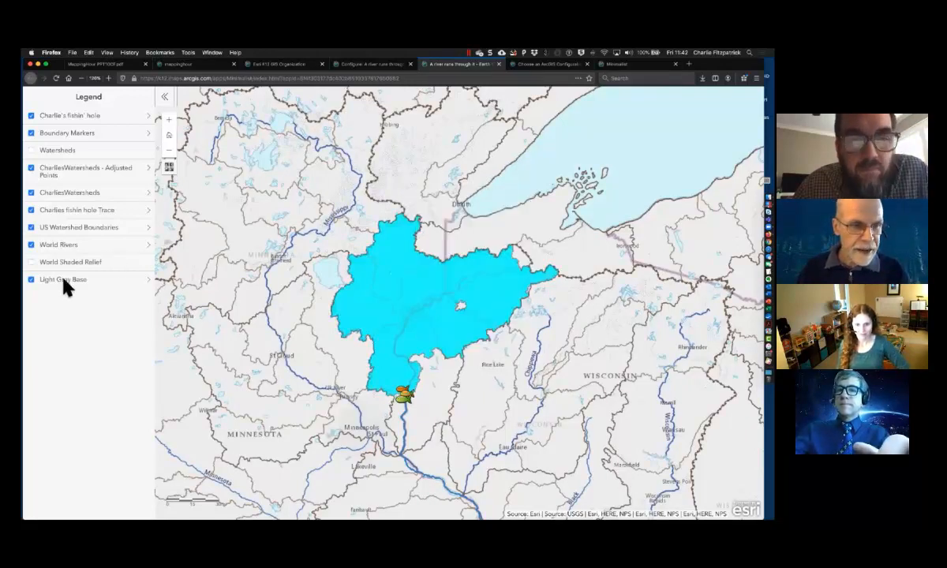
- Hide the Light Gray Base layer in the launched app's legend
{"action": "left_click", "coordinate": [31, 280]}
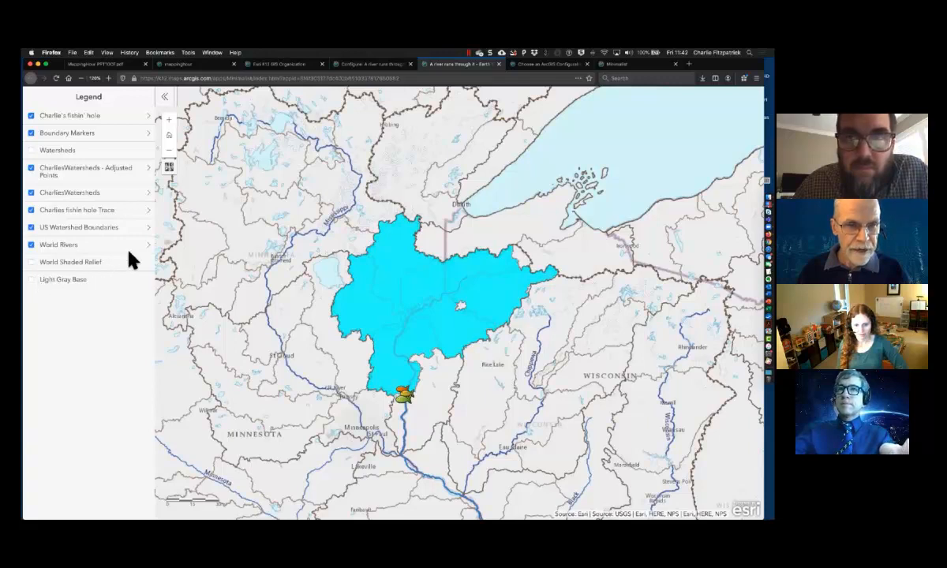
- Check the basemap choices offered in the launched app and close the basemap gallery
{"action": "left_click", "coordinate": [169, 167]}
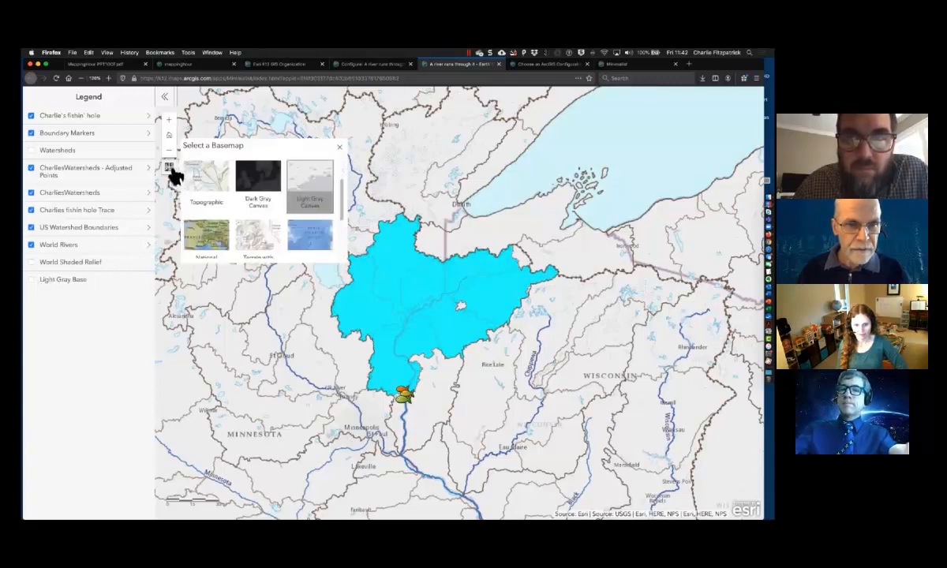
{"action": "left_click", "coordinate": [171, 168]}
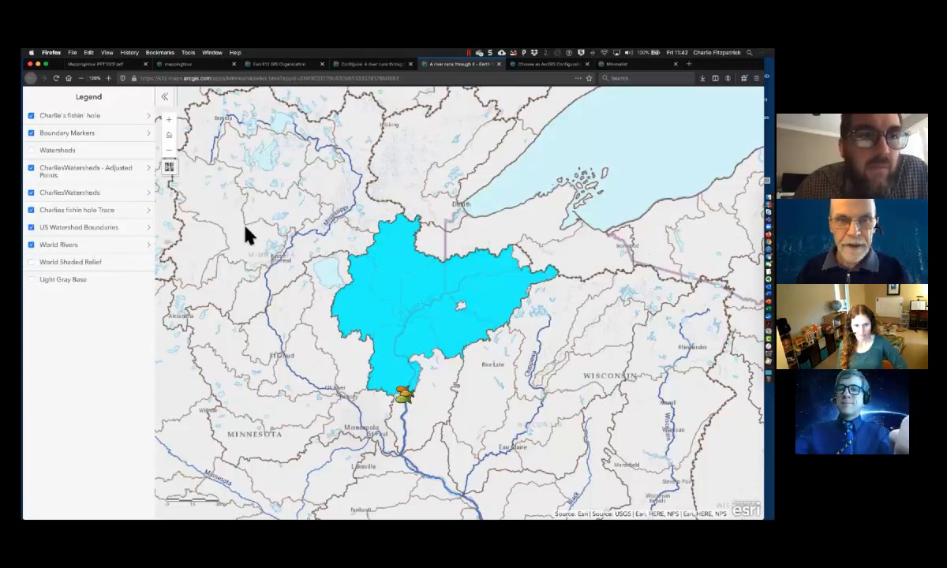
- Close the app's configuration and launch the "A river runs through it" Minimalist app from the My Content list
{"action": "left_click", "coordinate": [375, 64]}
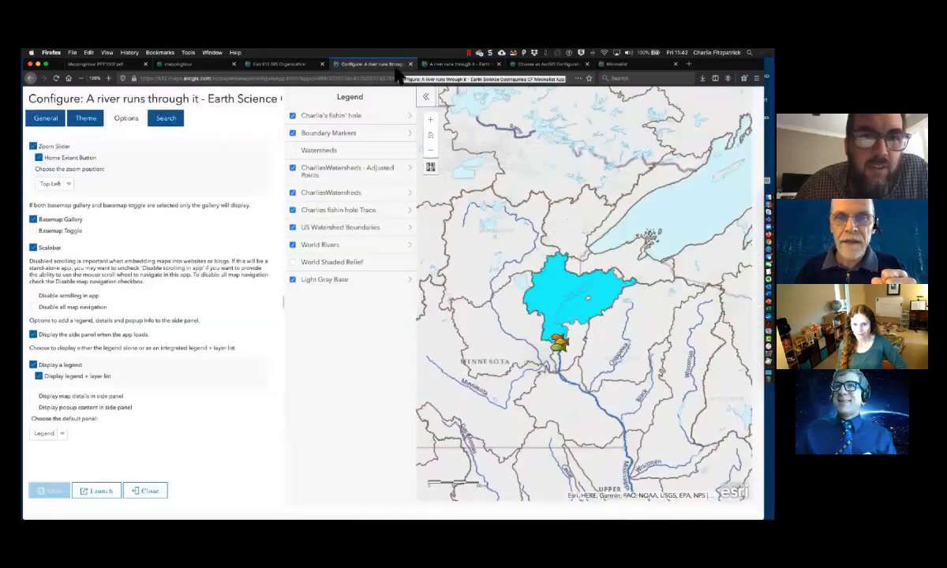
{"action": "left_click", "coordinate": [147, 492]}
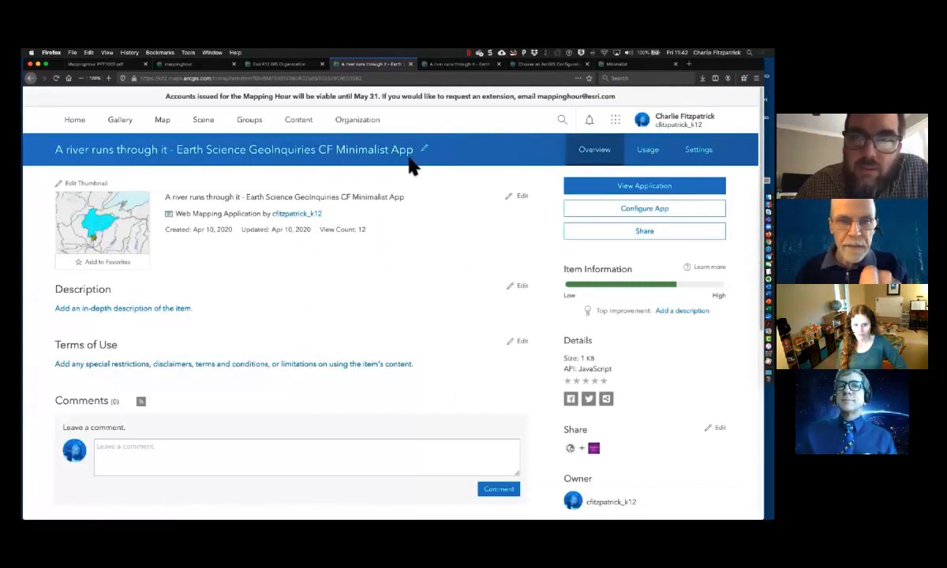
{"action": "left_click", "coordinate": [307, 132]}
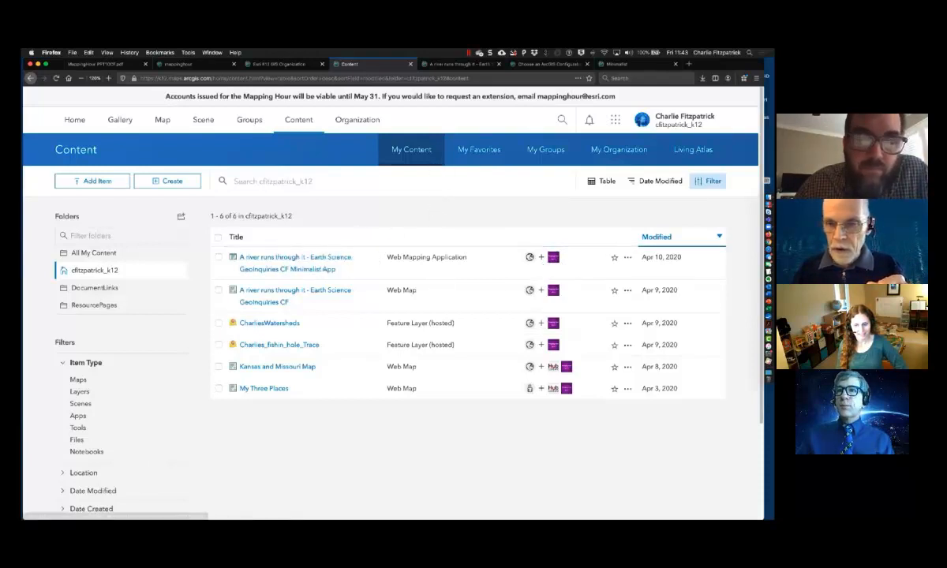
{"action": "left_click", "coordinate": [553, 257]}
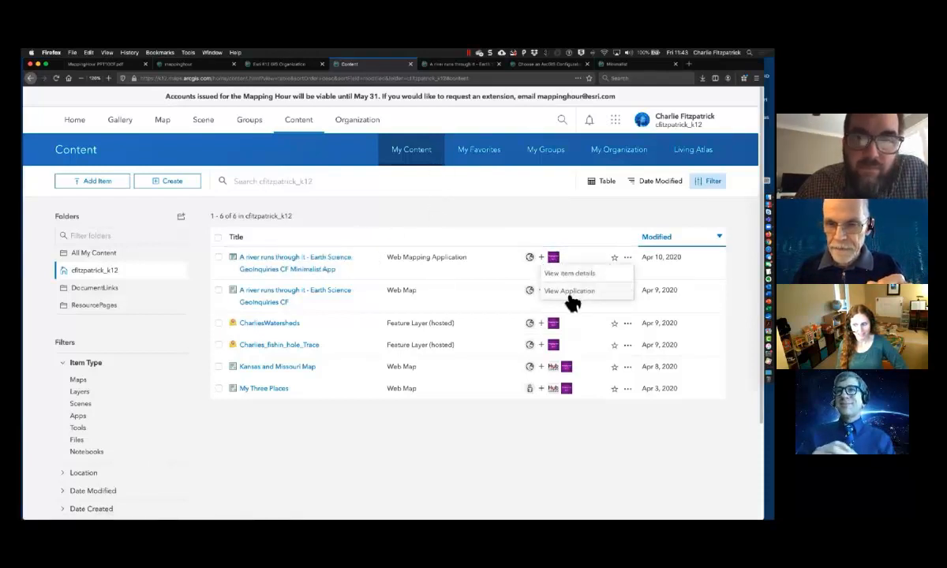
{"action": "left_click", "coordinate": [568, 292]}
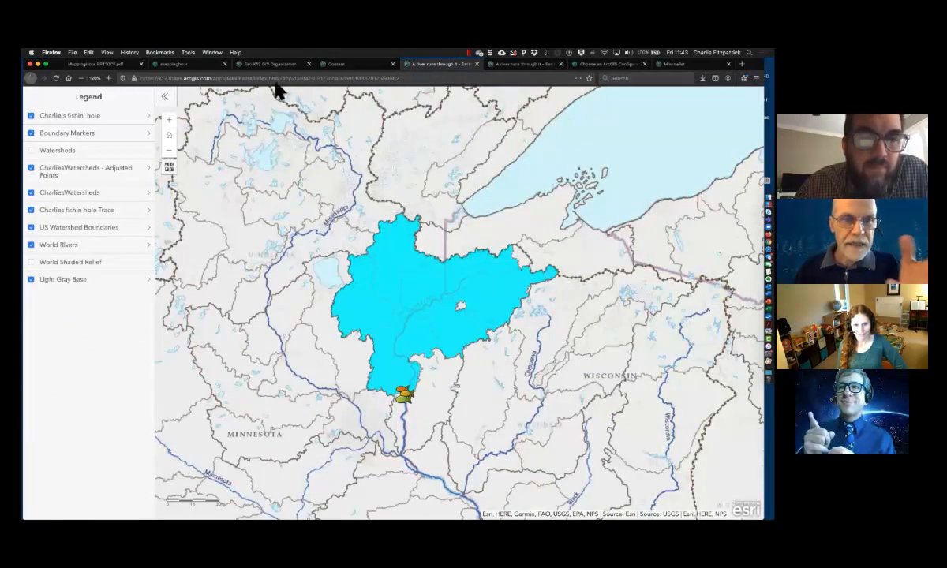
- Open the "A river runs through it - Earth Science GeoInquiries CF" web map in Map Viewer and start creating a web app from its sharing options
{"action": "left_click", "coordinate": [366, 64]}
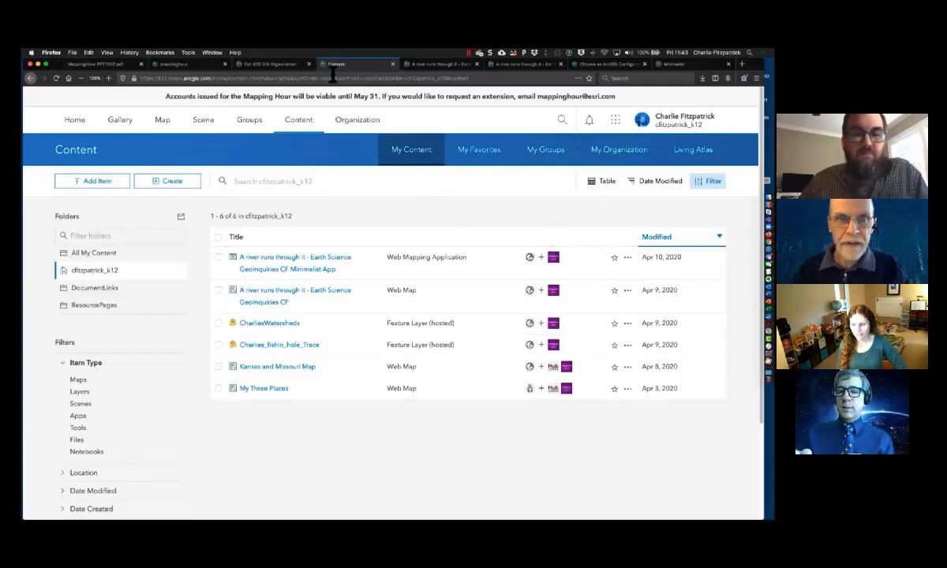
{"action": "left_click", "coordinate": [286, 72]}
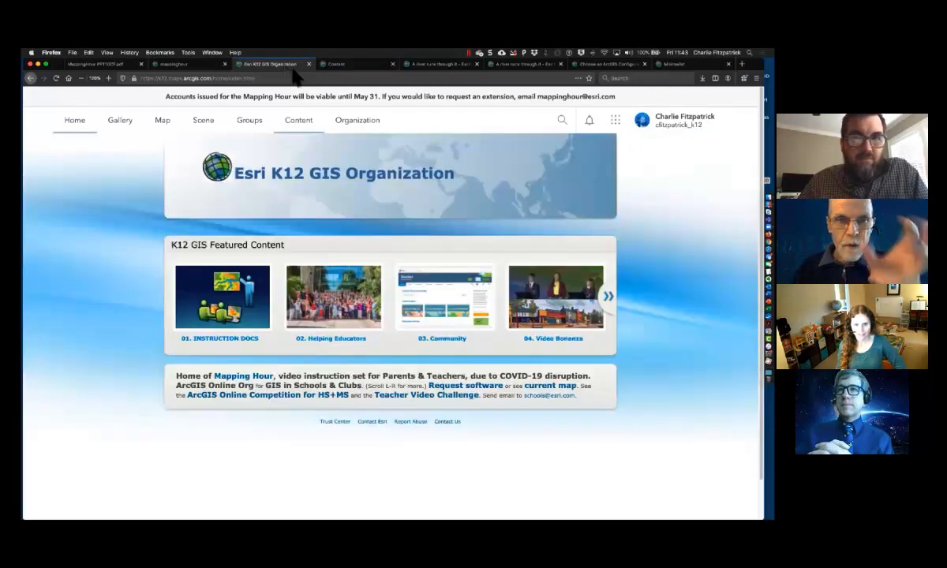
{"action": "left_click", "coordinate": [333, 64]}
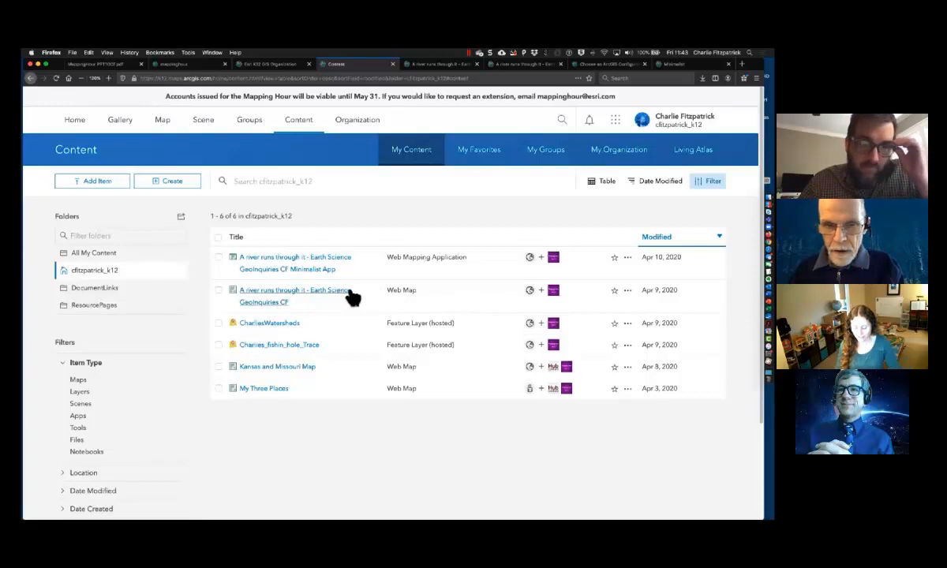
{"action": "left_click", "coordinate": [627, 290]}
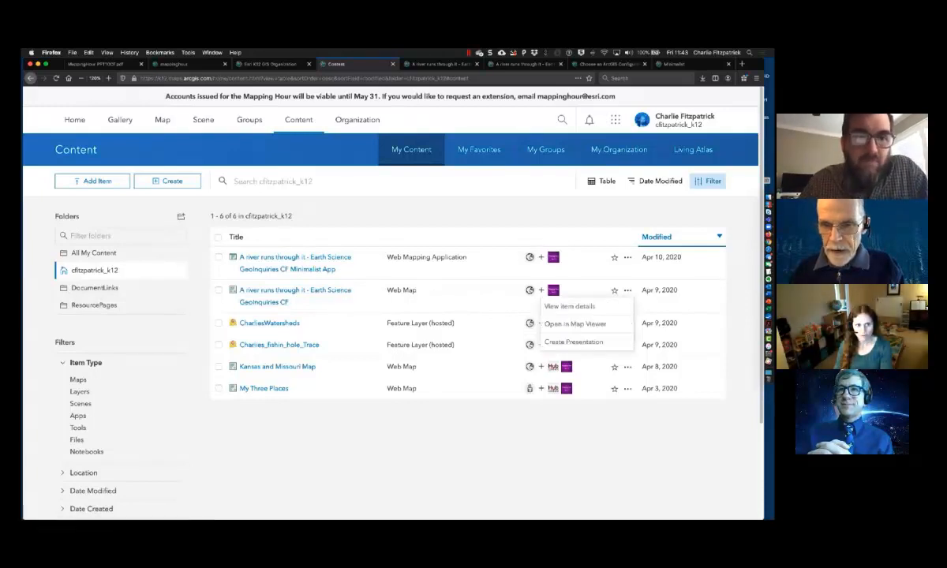
{"action": "left_click", "coordinate": [576, 325]}
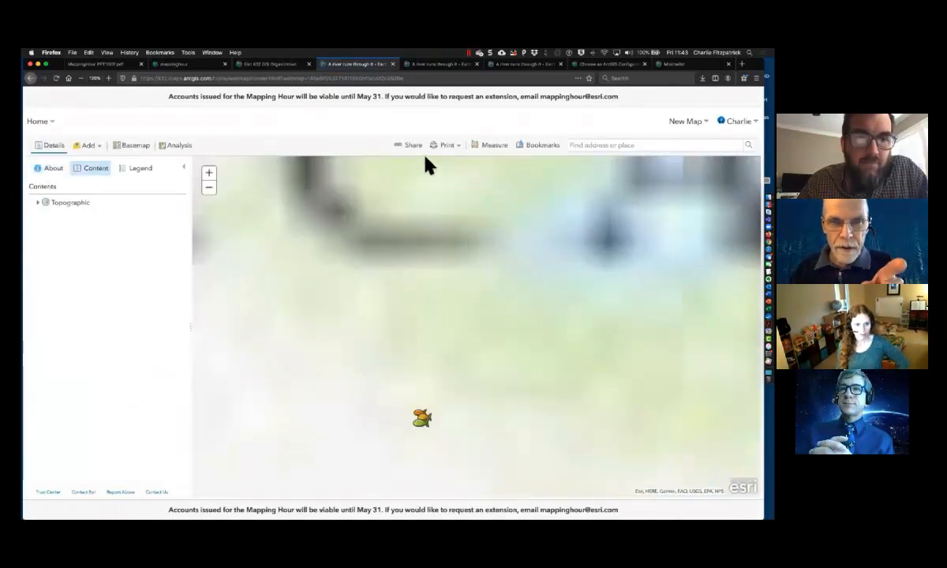
{"action": "left_click", "coordinate": [414, 149]}
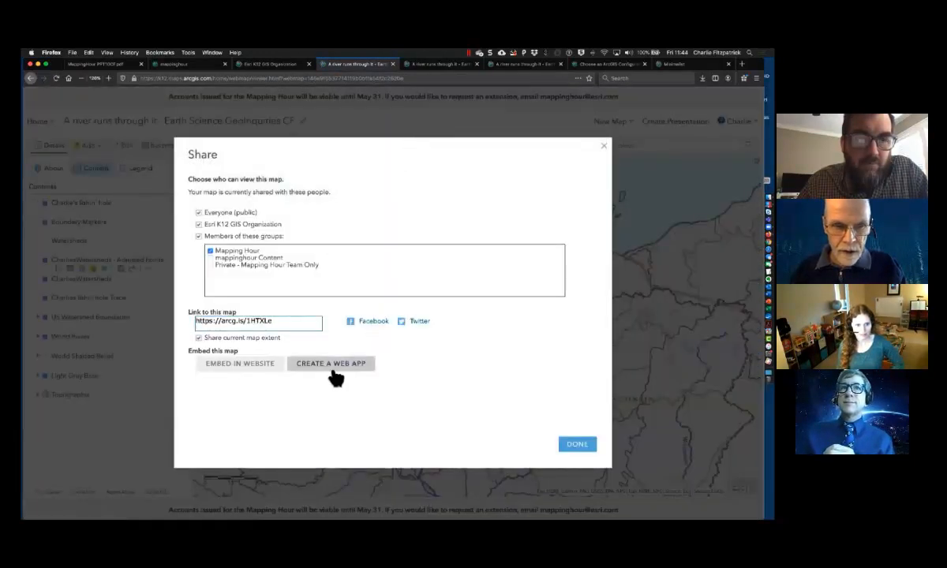
{"action": "left_click", "coordinate": [336, 371]}
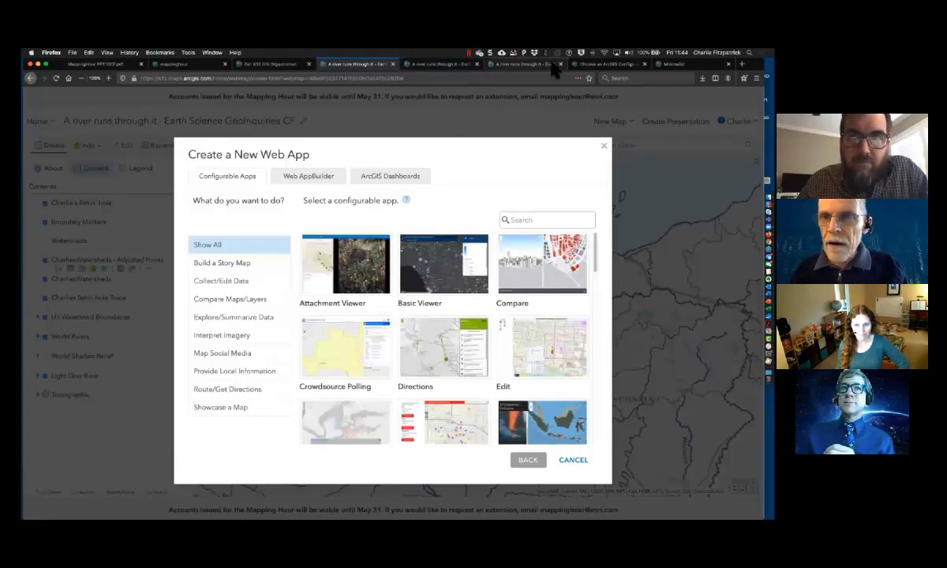
- Review the Minimalist template's item description and the ArcGIS Configurable Apps guide's sections on showcasing a map and providing local information
{"action": "left_click", "coordinate": [675, 63]}
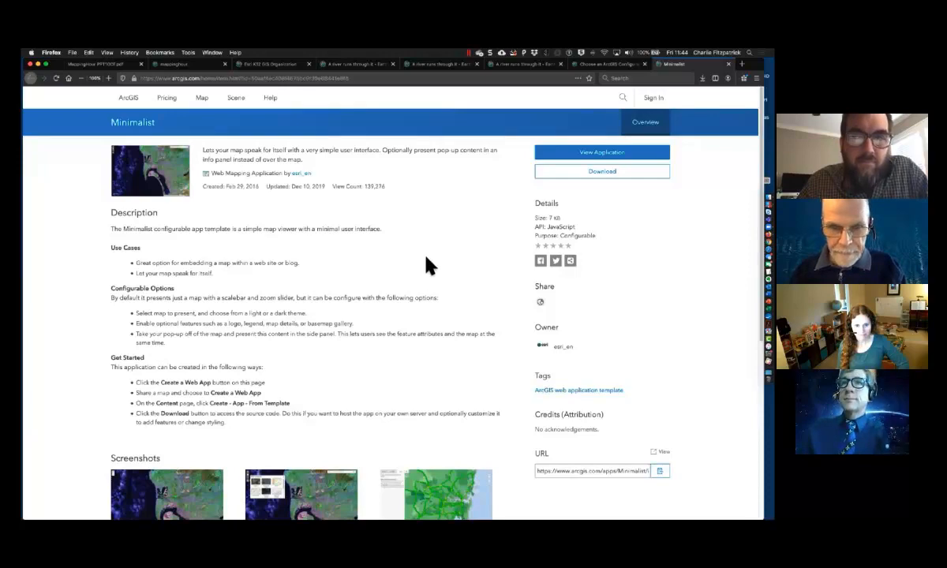
{"action": "scroll", "coordinate": [430, 261], "scroll_direction": "down", "scroll_amount": 3}
{"action": "scroll", "coordinate": [432, 260], "scroll_direction": "down", "scroll_amount": 5}
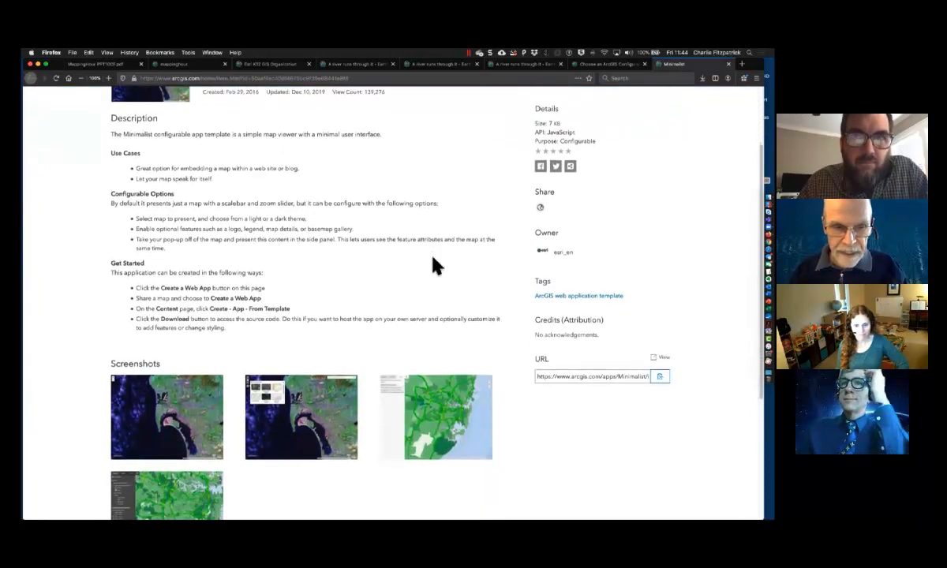
{"action": "scroll", "coordinate": [432, 267], "scroll_direction": "up", "scroll_amount": 8}
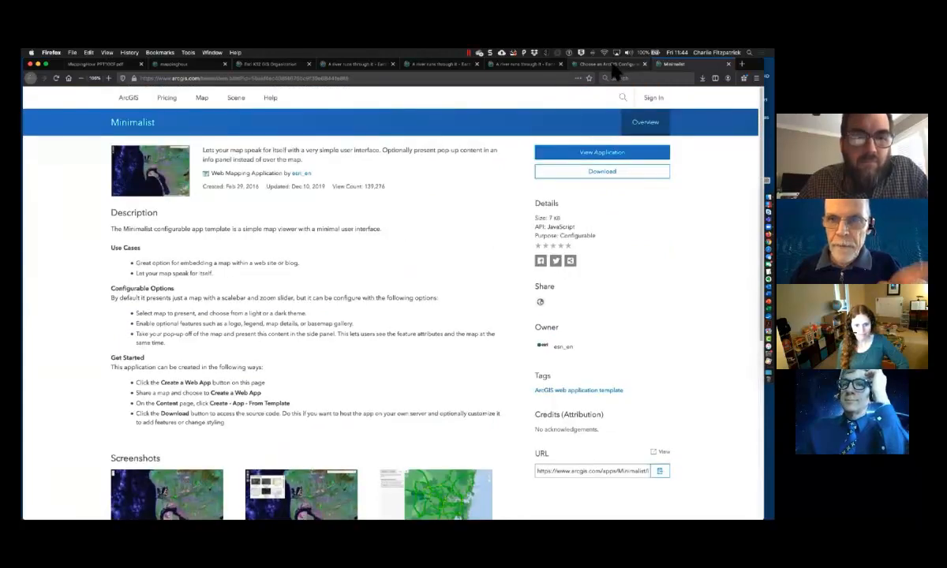
{"action": "left_click", "coordinate": [614, 66]}
{"action": "scroll", "coordinate": [504, 307], "scroll_direction": "up", "scroll_amount": 6}
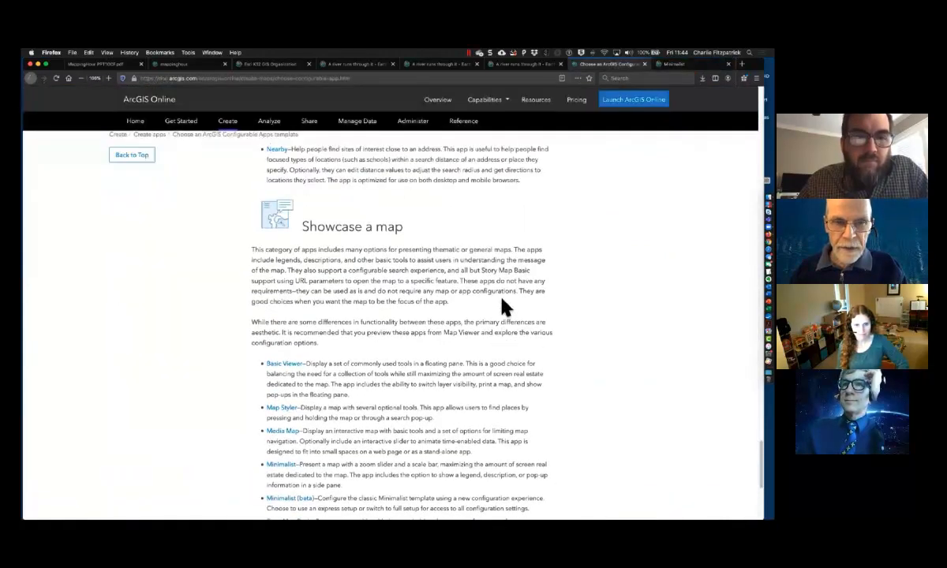
{"action": "scroll", "coordinate": [505, 300], "scroll_direction": "up", "scroll_amount": 10}
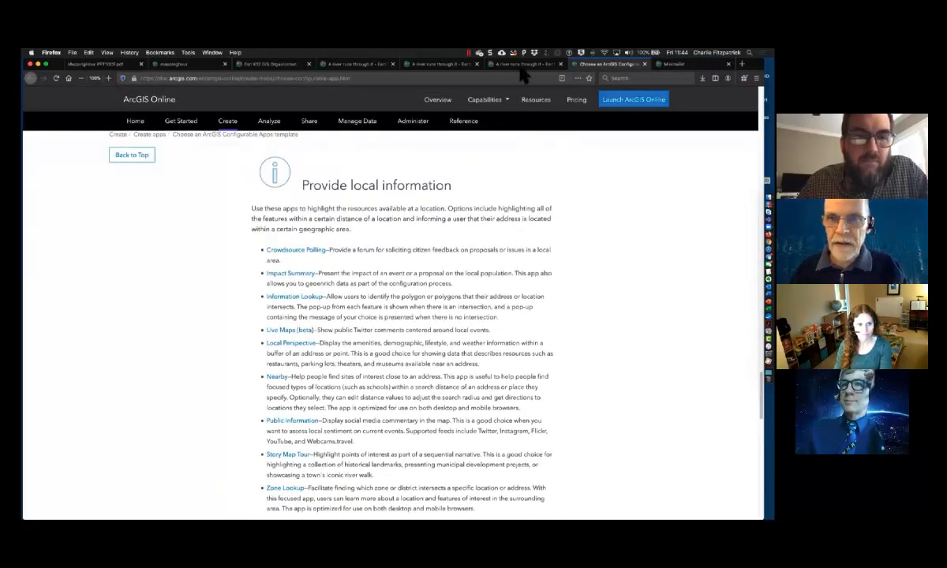
- Search the configurable app templates for "minimal" in the new web app dialog and return to the launched app
{"action": "left_click", "coordinate": [522, 64]}
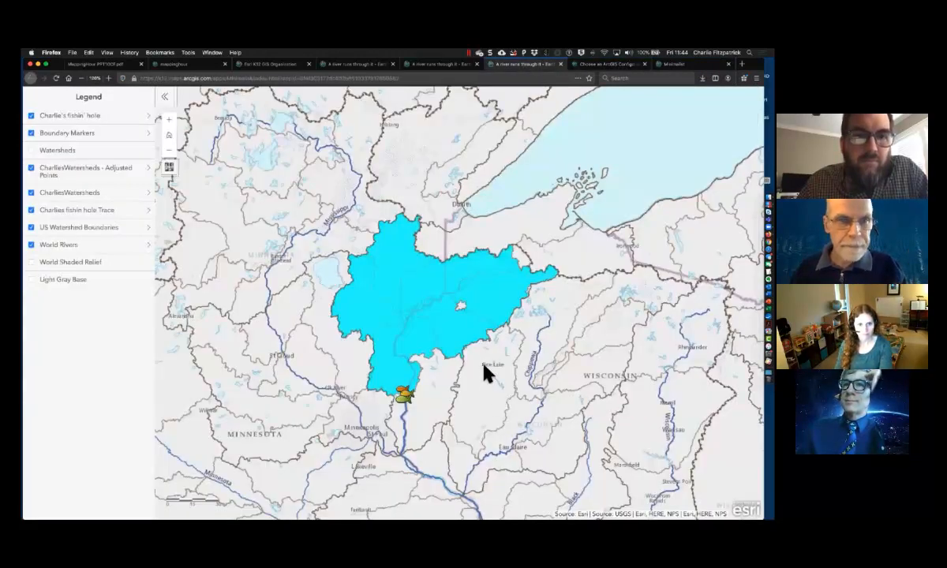
{"action": "left_click", "coordinate": [435, 66]}
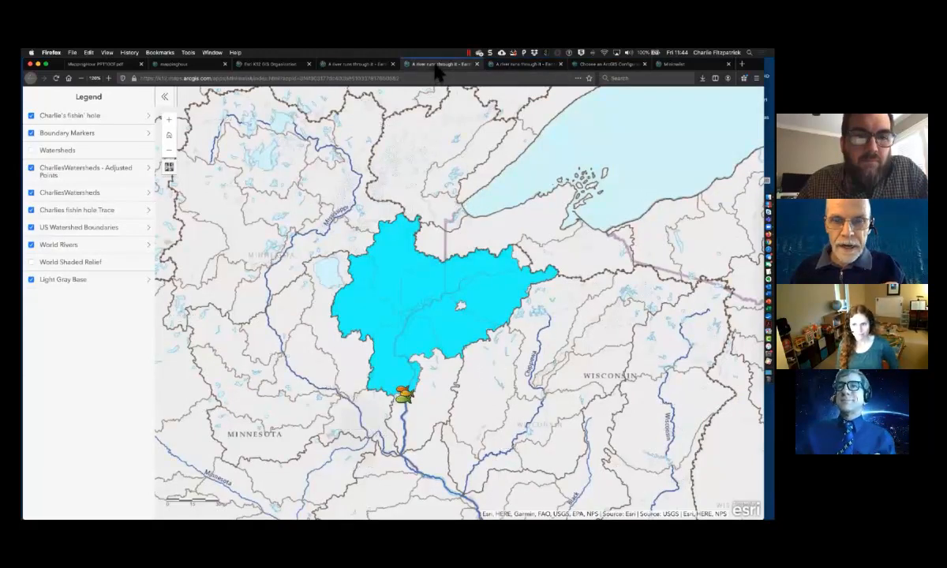
{"action": "left_click", "coordinate": [361, 66]}
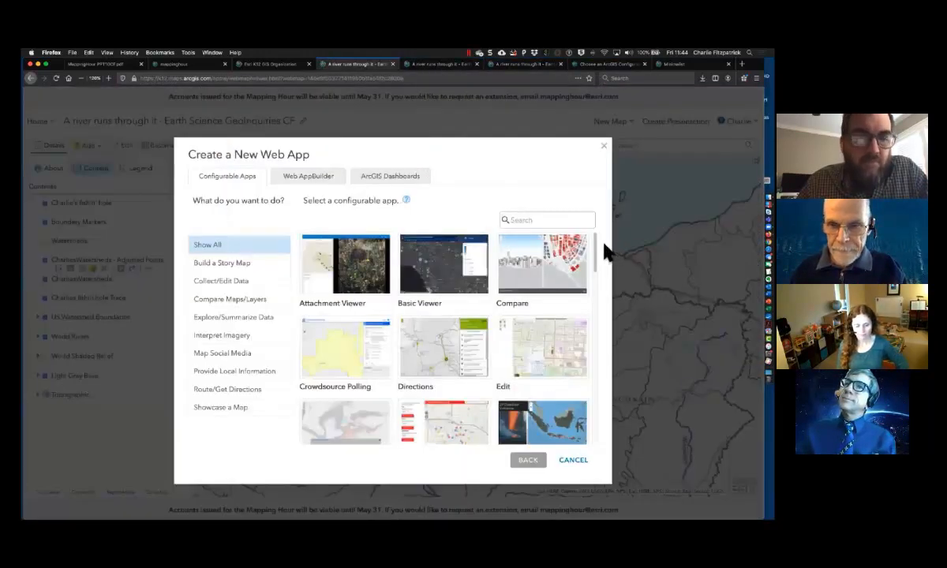
{"action": "left_click", "coordinate": [546, 221]}
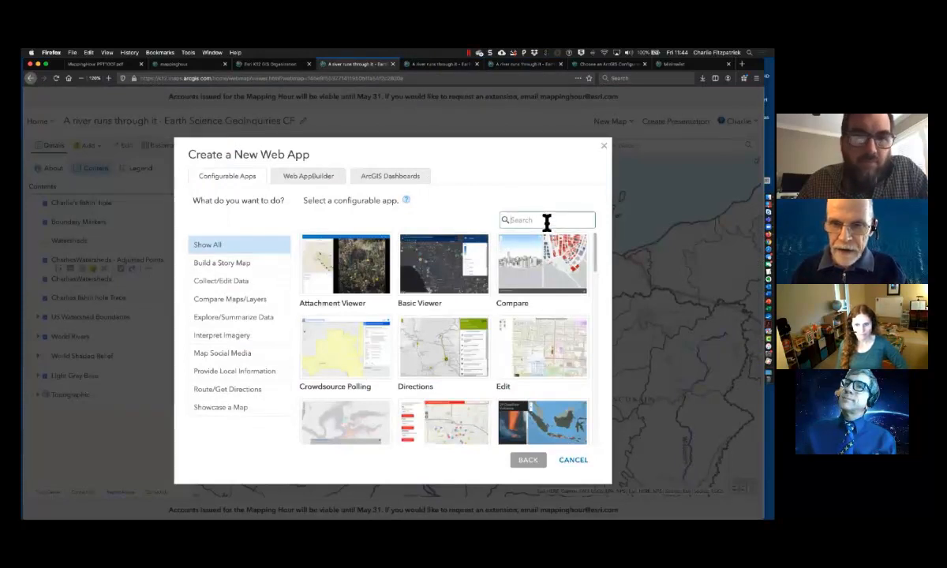
{"action": "type", "text": "minimal"}
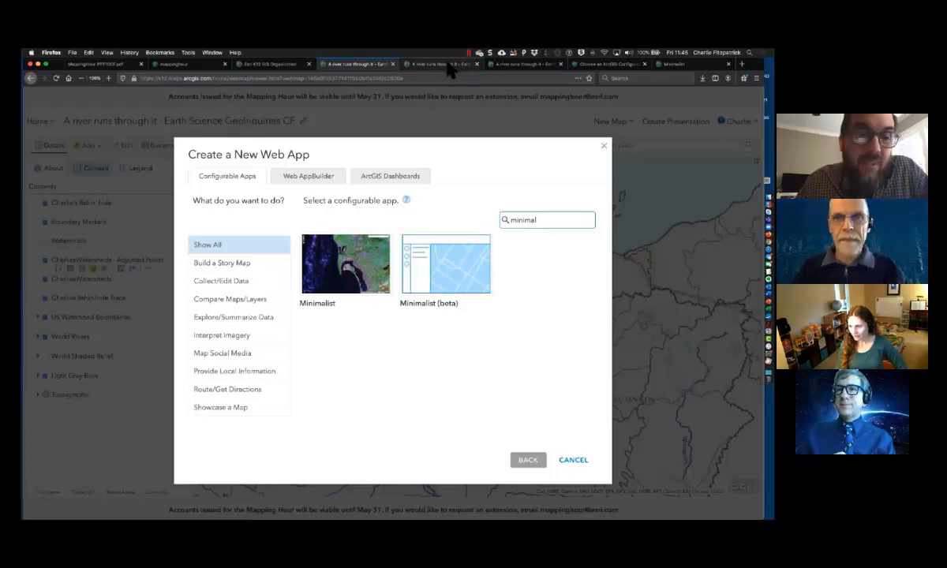
{"action": "left_click", "coordinate": [422, 66]}
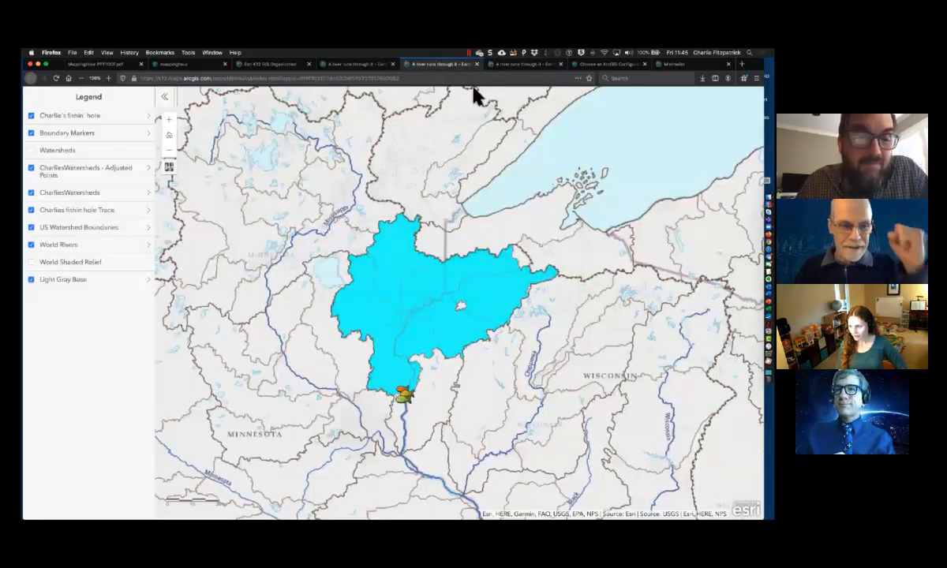
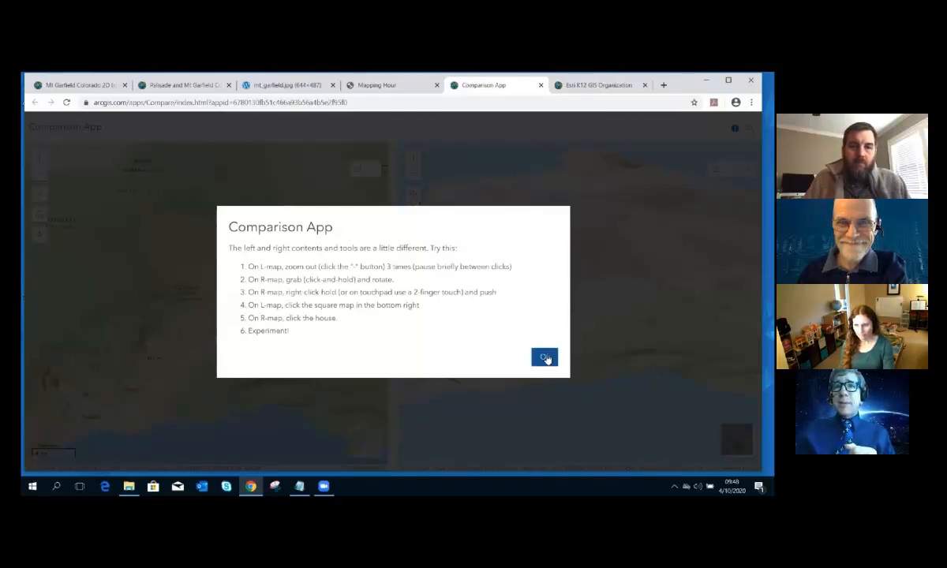
- Dismiss the Comparison App's introduction and explore its 3D scene by changing the viewing angle
{"action": "left_click", "coordinate": [544, 357]}
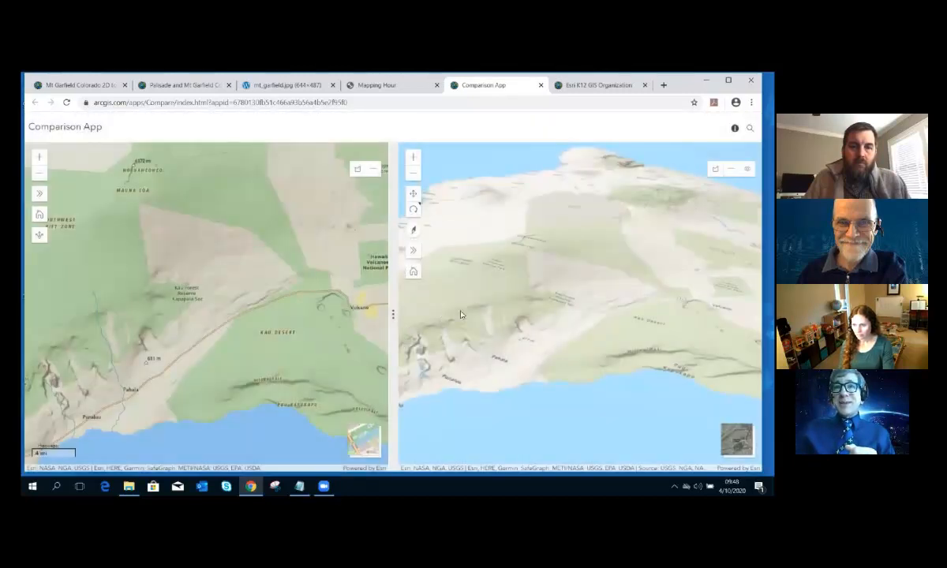
{"action": "left_click_drag", "start_coordinate": [478, 302], "coordinate": [521, 290]}
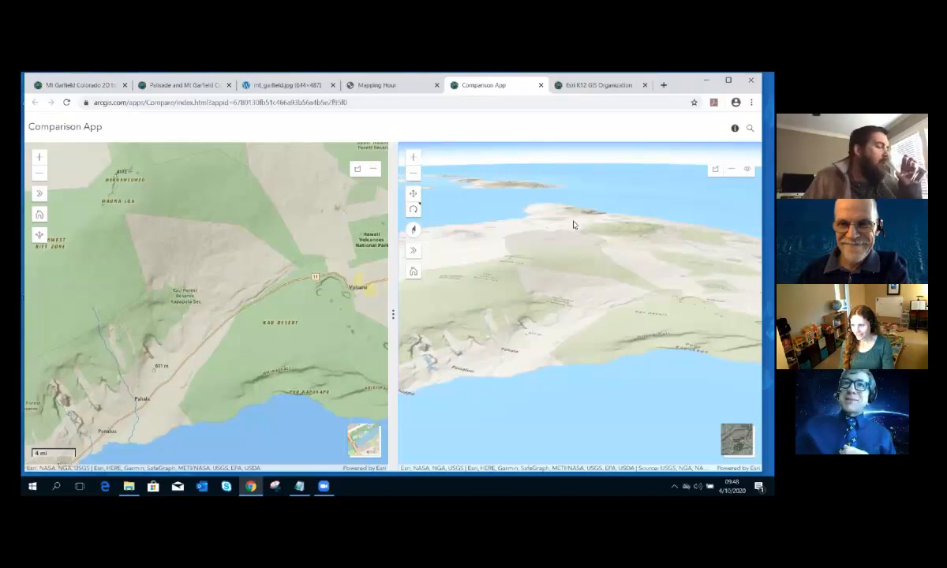
- Open a new map from the Esri K12 GIS Organization home page and search it for "mt garfield, co"
{"action": "left_click", "coordinate": [598, 85]}
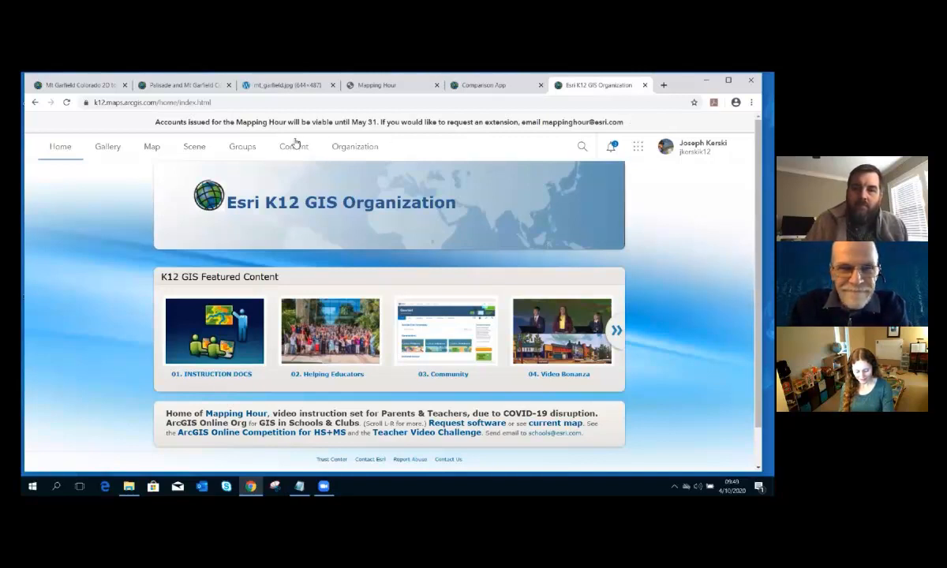
{"action": "left_click", "coordinate": [150, 146]}
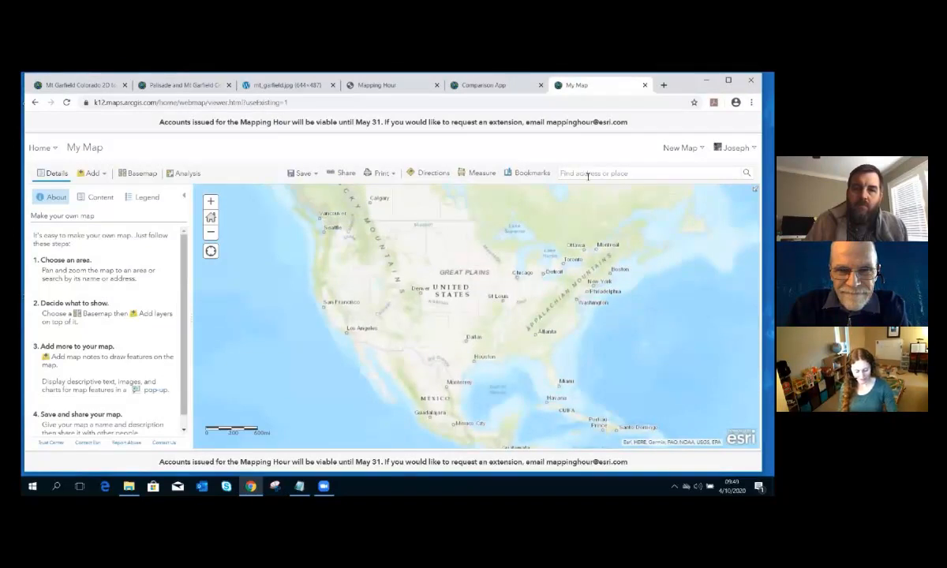
{"action": "type", "text": "mt g"}
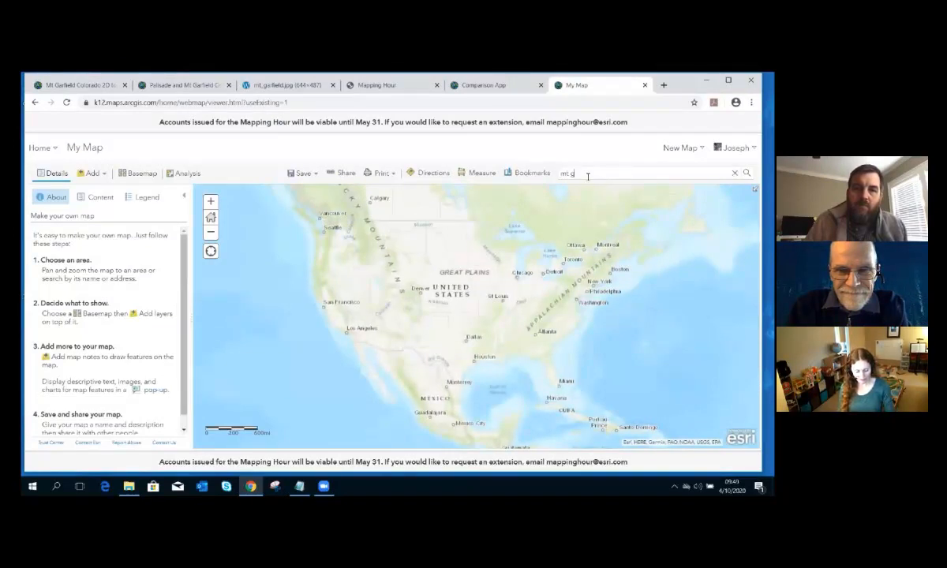
{"action": "type", "text": "arfield, co"}
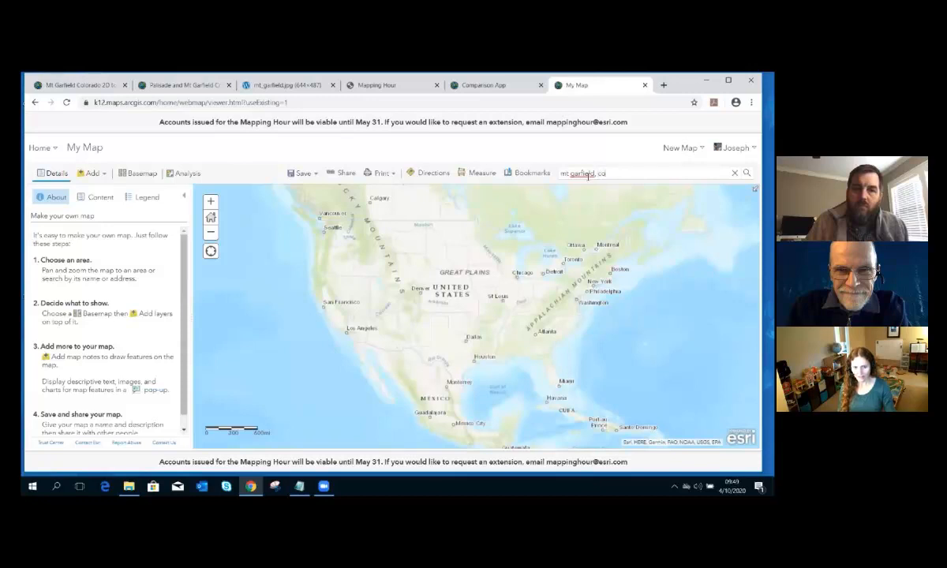
{"action": "key", "text": "Return"}
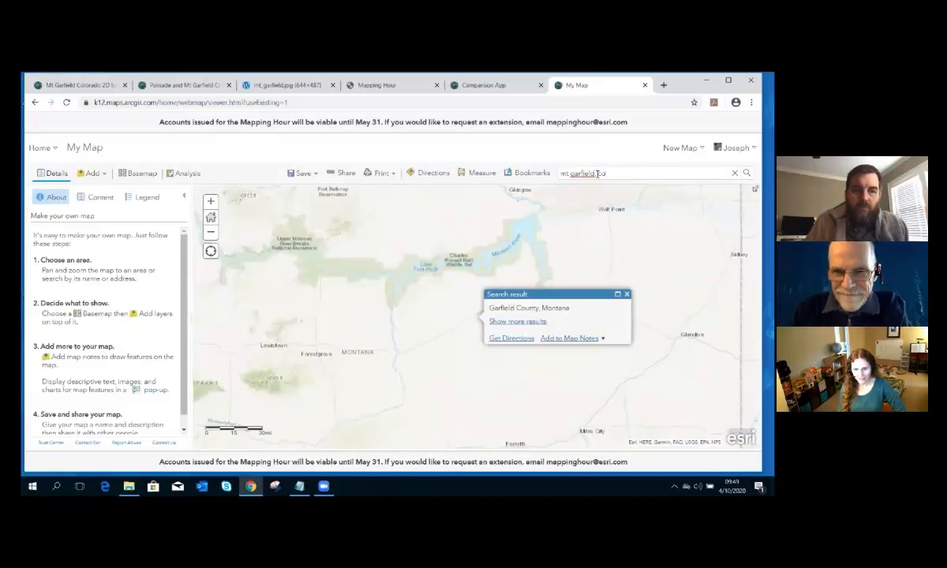
- Search the map for "palisade, co", frame both Palisade and Mount Garfield, and dismiss the search result
{"action": "left_click_drag", "start_coordinate": [608, 174], "coordinate": [555, 176]}
{"action": "type", "text": "palis"}
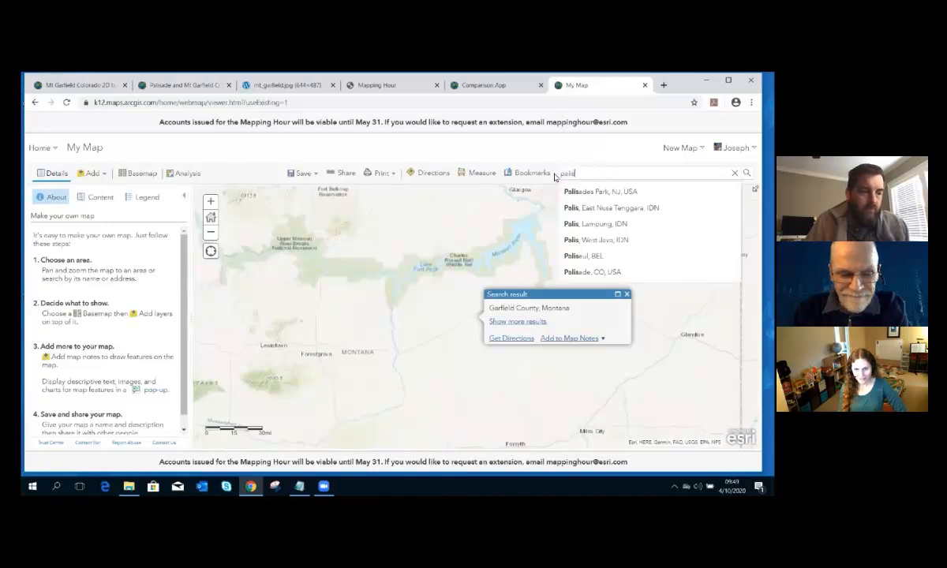
{"action": "type", "text": "ade, co"}
{"action": "key", "text": "Return"}
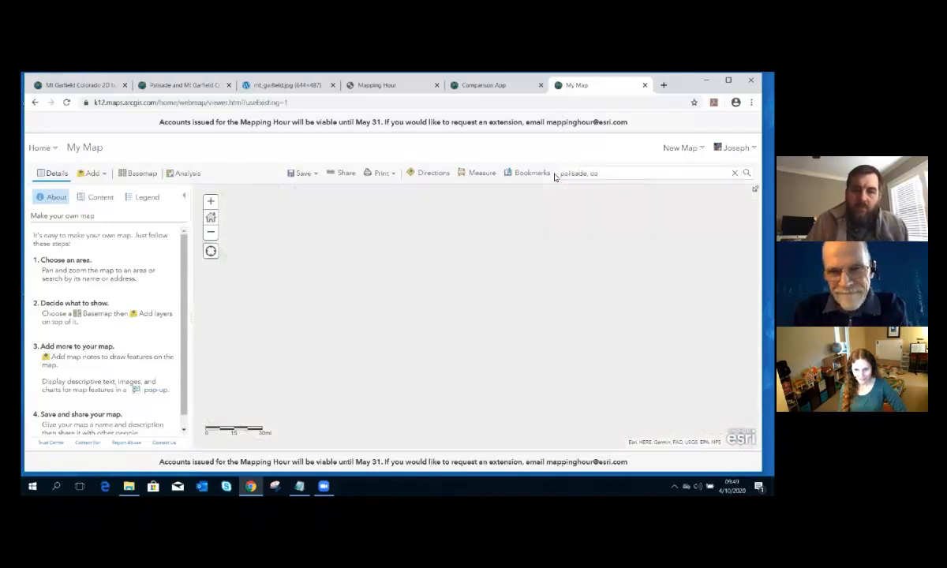
{"action": "left_click_drag", "start_coordinate": [380, 264], "coordinate": [559, 268]}
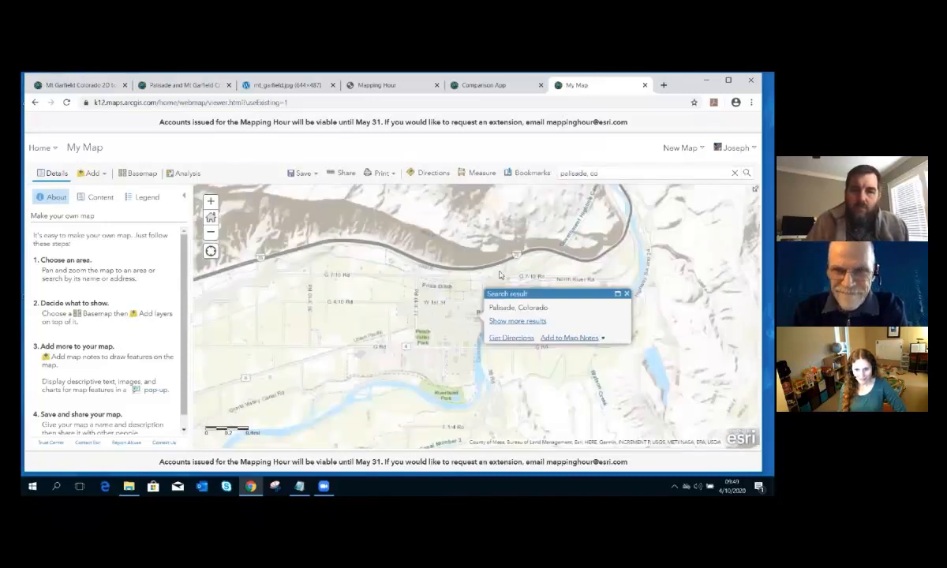
{"action": "left_click_drag", "start_coordinate": [435, 261], "coordinate": [524, 328]}
{"action": "scroll", "coordinate": [485, 293], "scroll_direction": "down", "scroll_amount": 2}
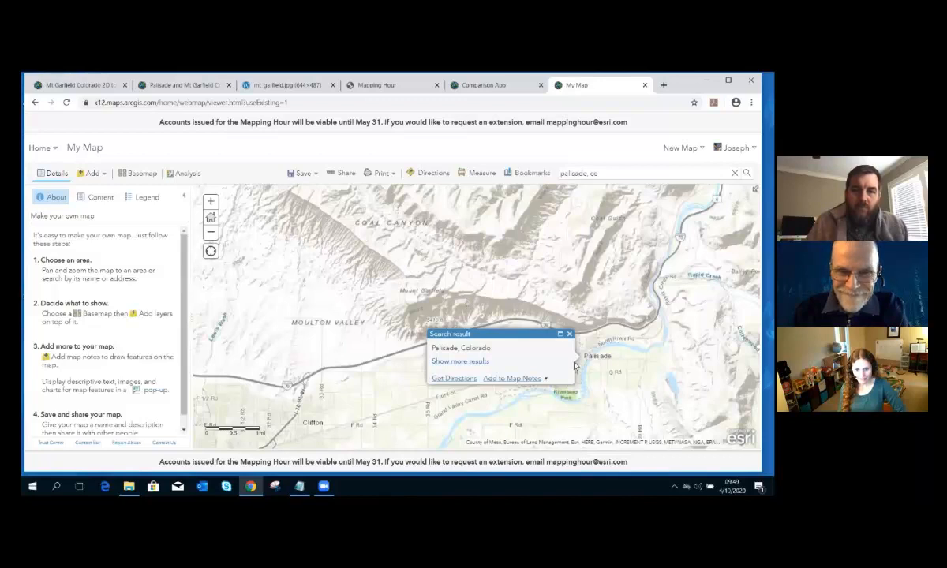
{"action": "left_click", "coordinate": [569, 335]}
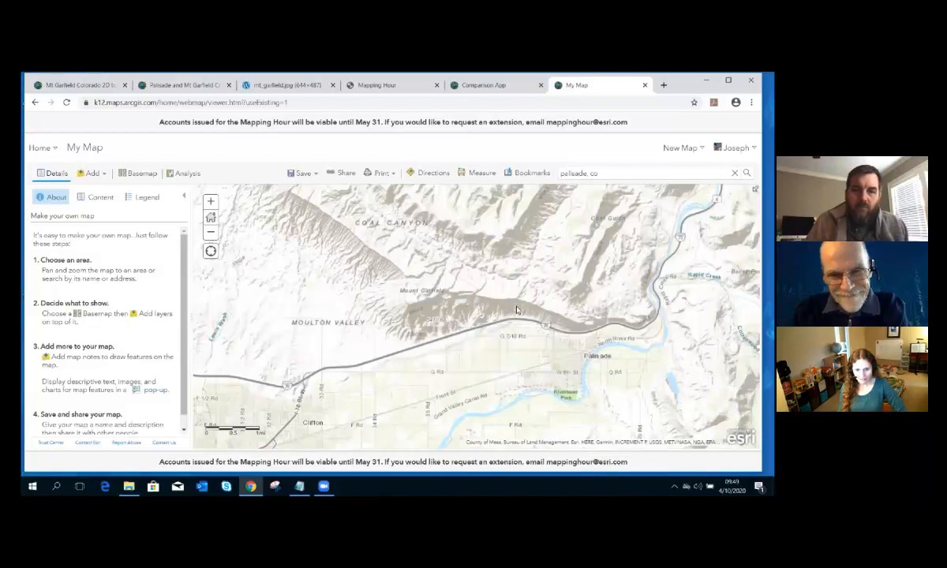
- Add a Map Notes layer using the Map Notes template and place a pushpin at Mount Garfield
{"action": "left_click", "coordinate": [94, 176]}
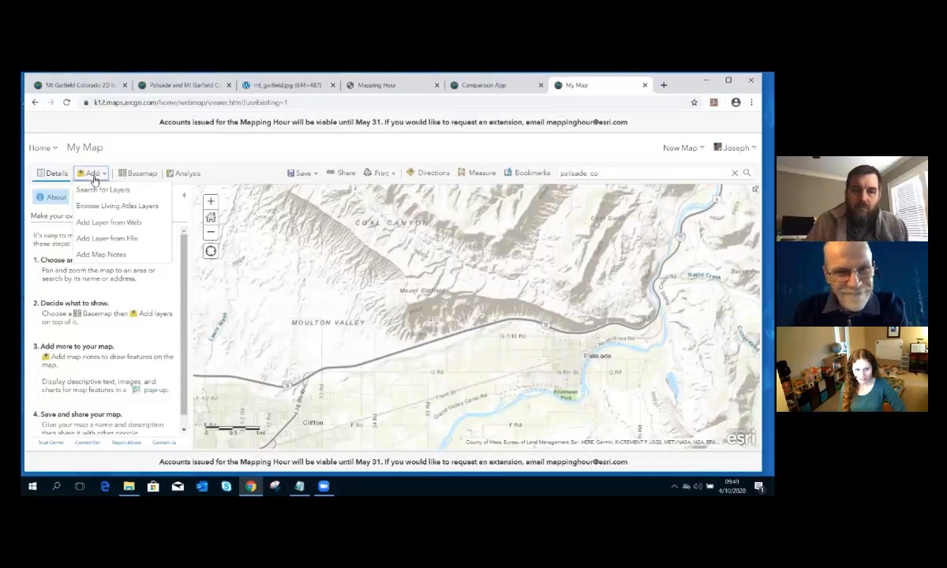
{"action": "left_click", "coordinate": [101, 254]}
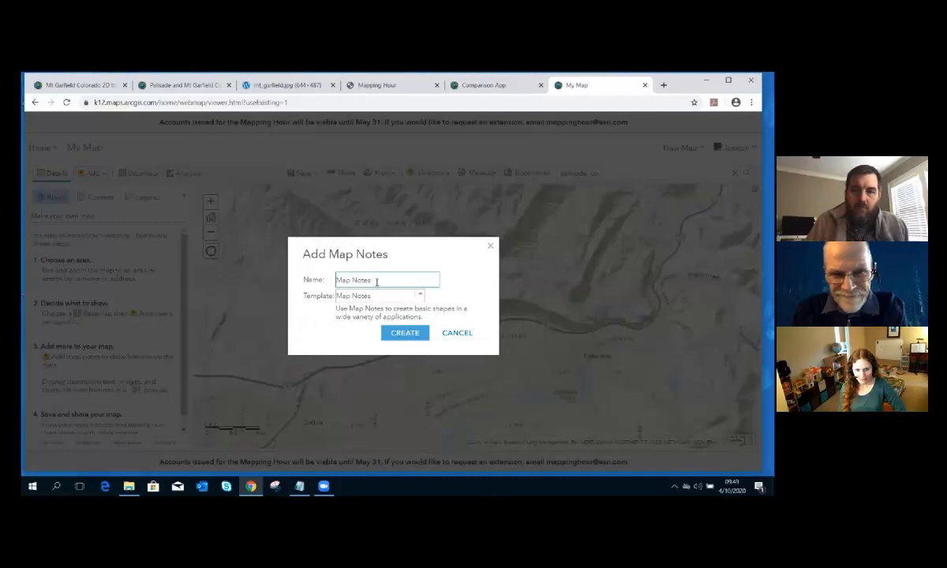
{"action": "left_click", "coordinate": [407, 333]}
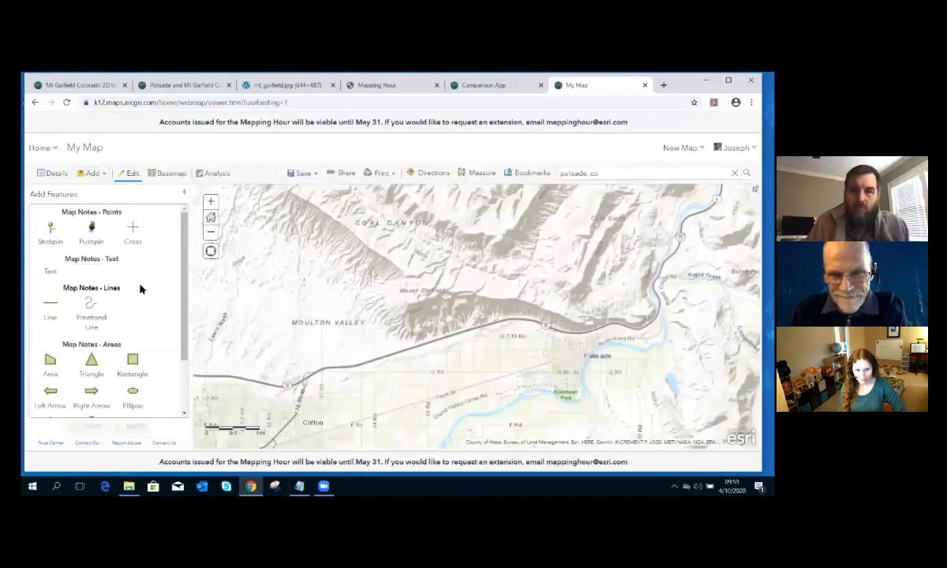
{"action": "left_click", "coordinate": [91, 231]}
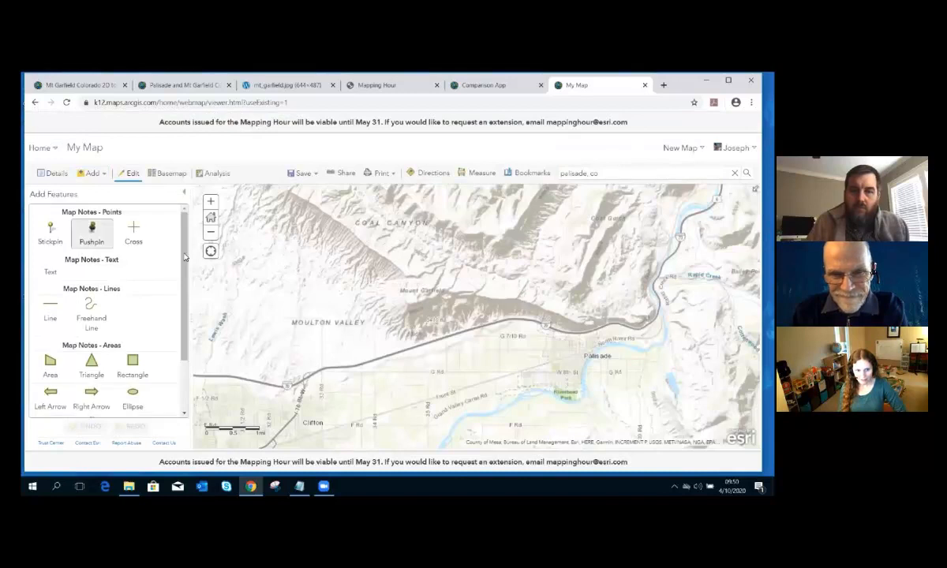
{"action": "left_click", "coordinate": [407, 292]}
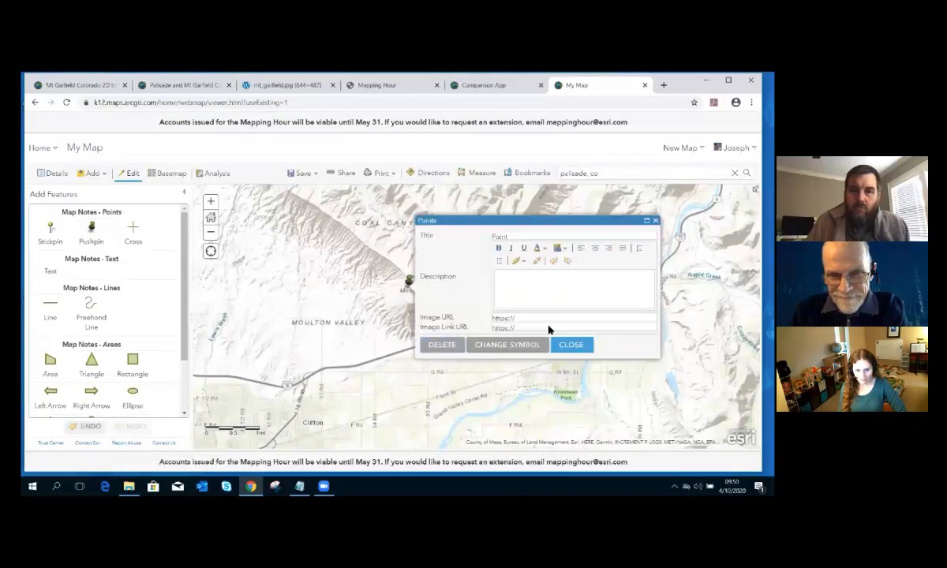
- Give the pushpin the mt_garfield.jpg image URL copied from mapping_hour_notes.txt in Notepad and the title "Mt Garfield"
{"action": "left_click", "coordinate": [299, 486]}
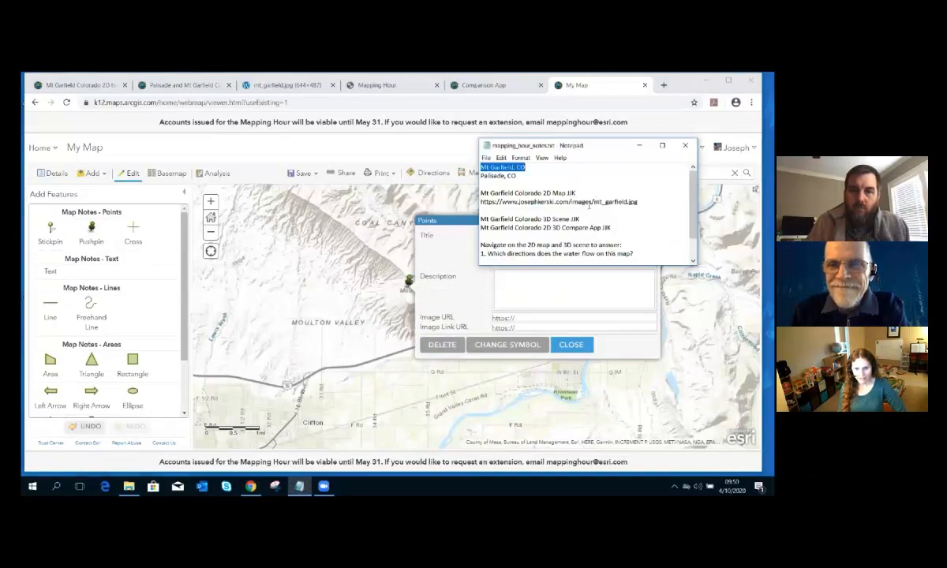
{"action": "left_click_drag", "start_coordinate": [482, 202], "coordinate": [636, 202]}
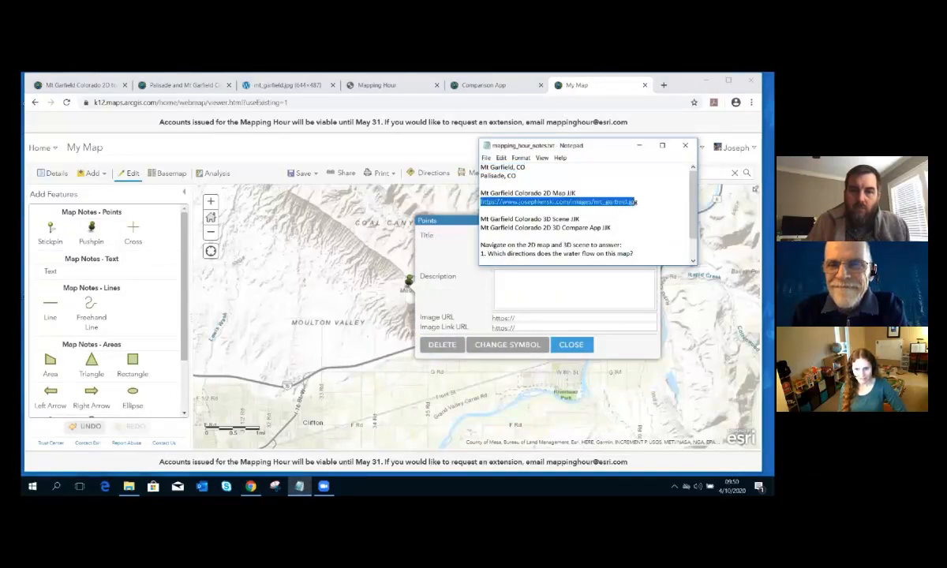
{"action": "left_click", "coordinate": [531, 308]}
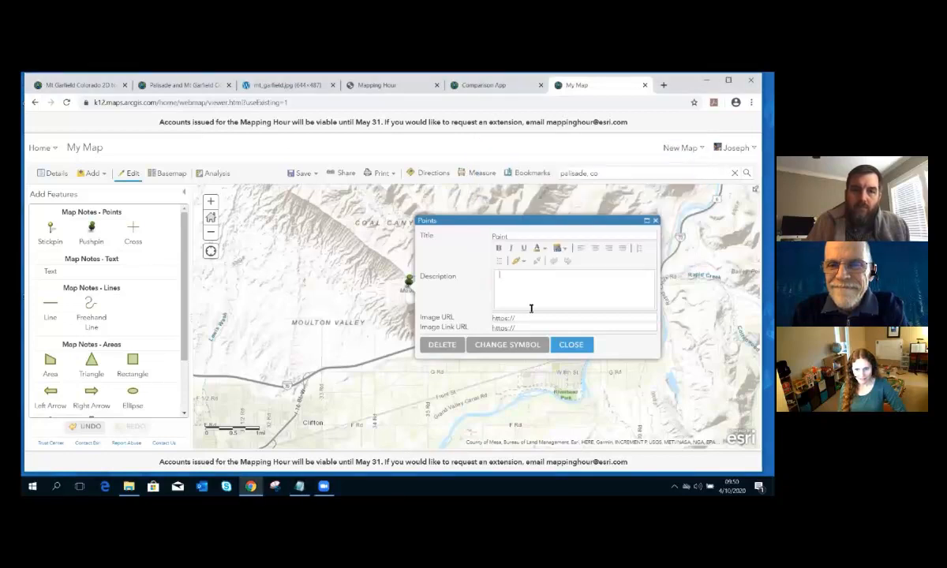
{"action": "left_click_drag", "start_coordinate": [535, 317], "coordinate": [500, 322]}
{"action": "type", "text": "https://www.josephkerski.com/images/mt_garfield.jpg"}
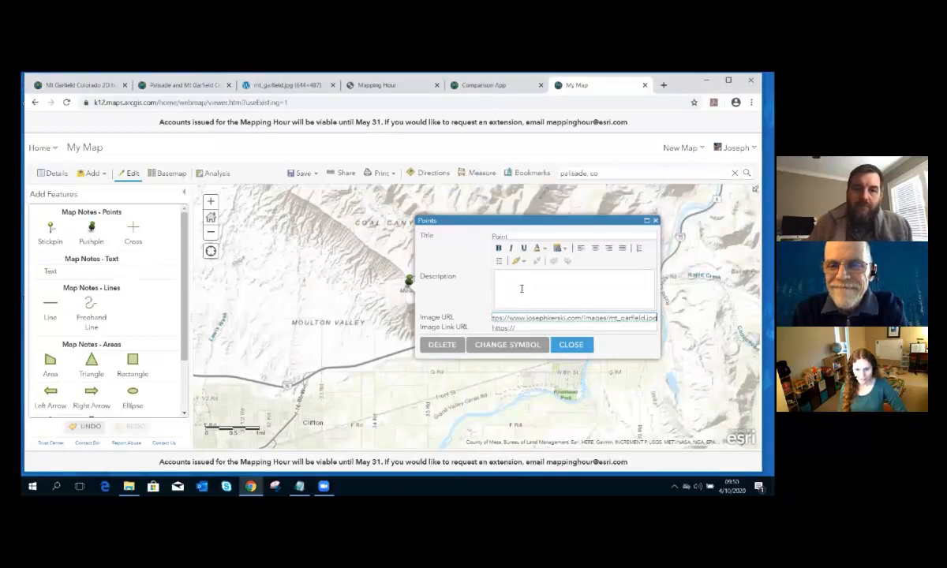
{"action": "double_click", "coordinate": [503, 236]}
{"action": "type", "text": "mt"}
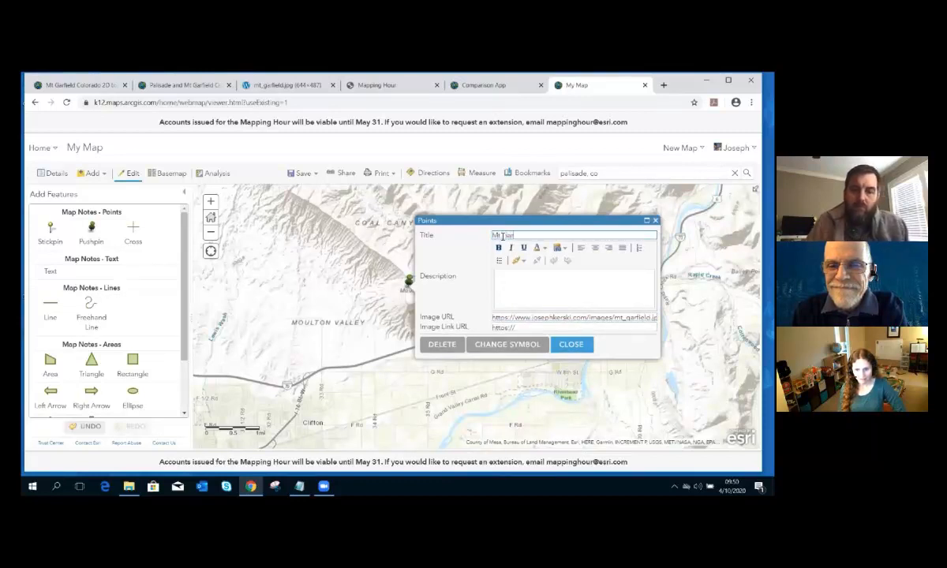
{"action": "left_click", "coordinate": [570, 344]}
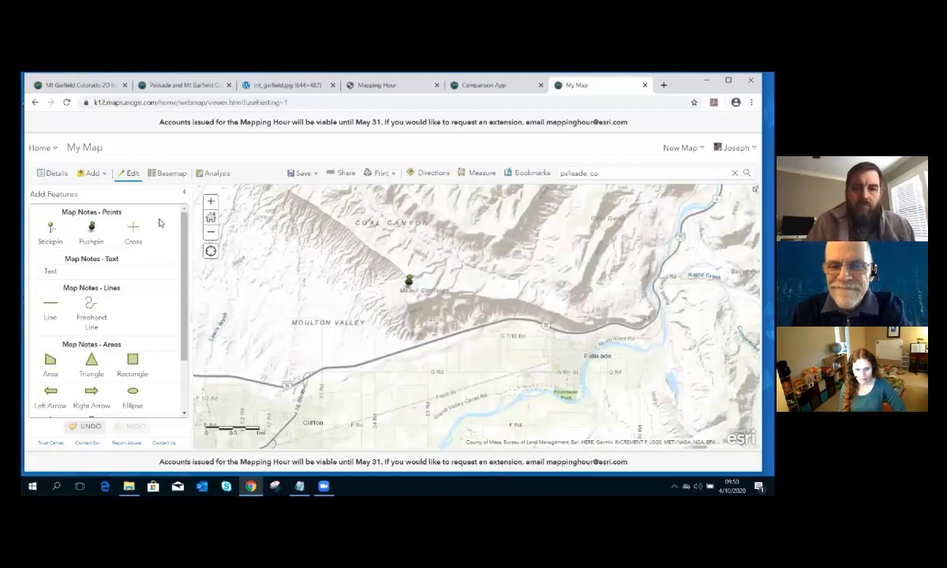
- Finish editing the map notes and check the title and photo in the Mt Garfield pushpin's pop-up
{"action": "left_click", "coordinate": [128, 172]}
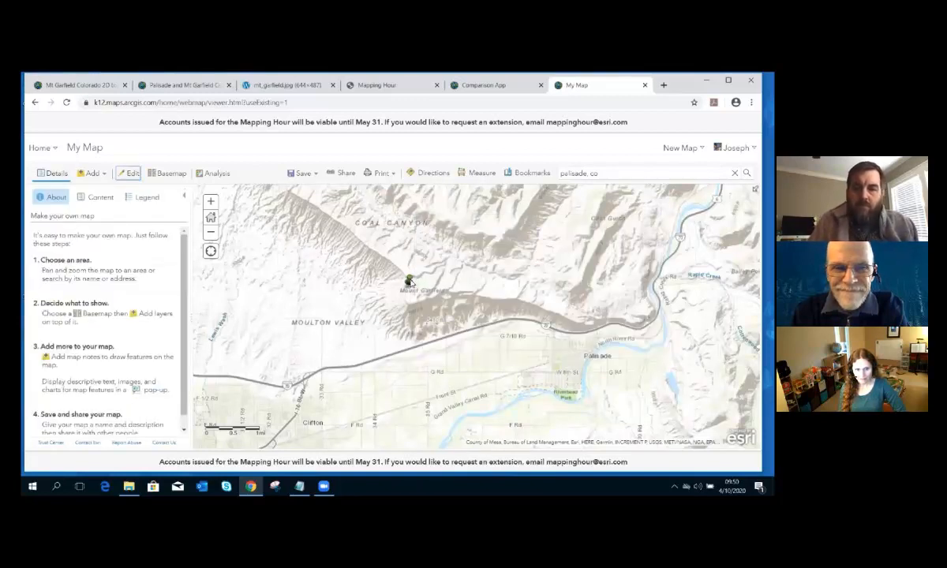
{"action": "left_click", "coordinate": [410, 281]}
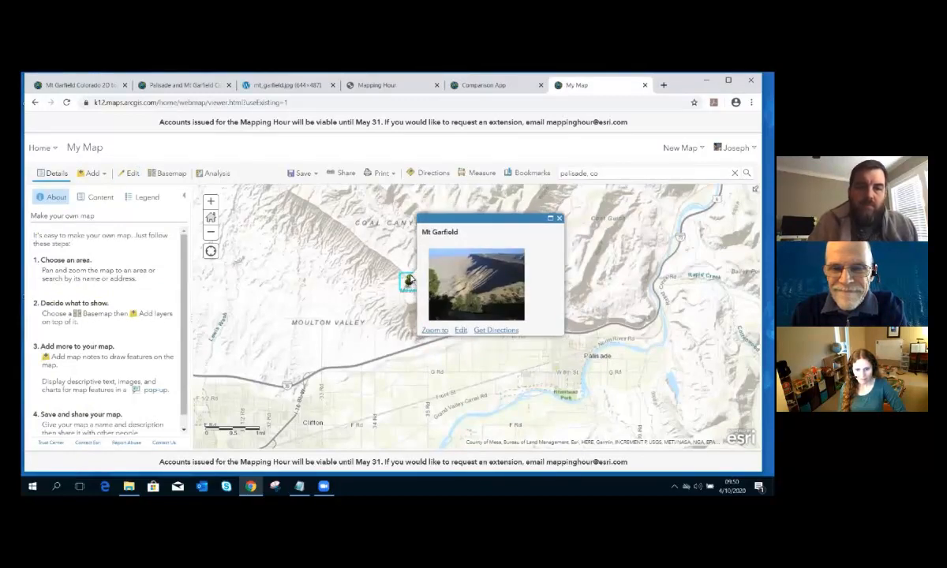
{"action": "left_click", "coordinate": [559, 218]}
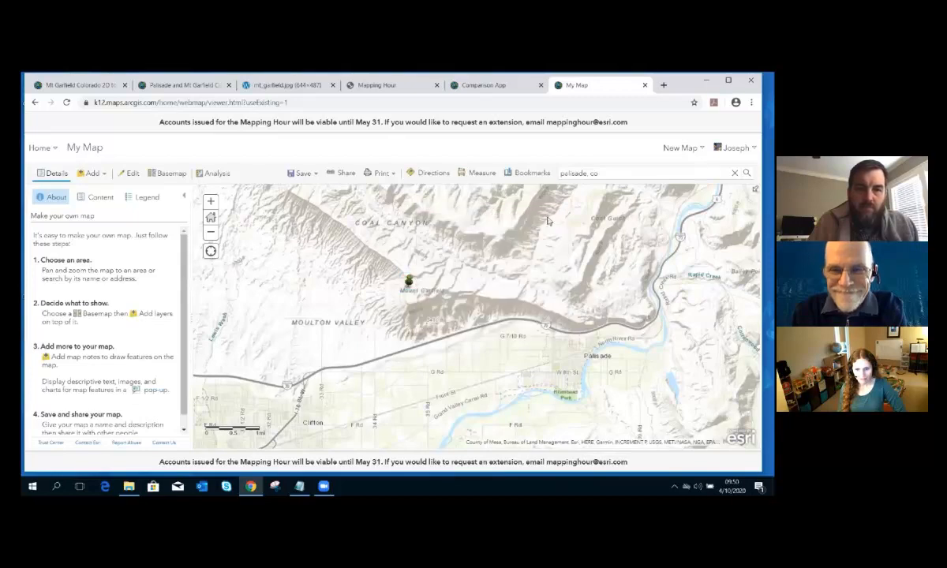
- Save the map with "Mt Garfield Colorado 2D Map JJK", copied from the Notepad notes, as its title, tag and summary
{"action": "left_click", "coordinate": [300, 173]}
{"action": "left_click", "coordinate": [305, 204]}
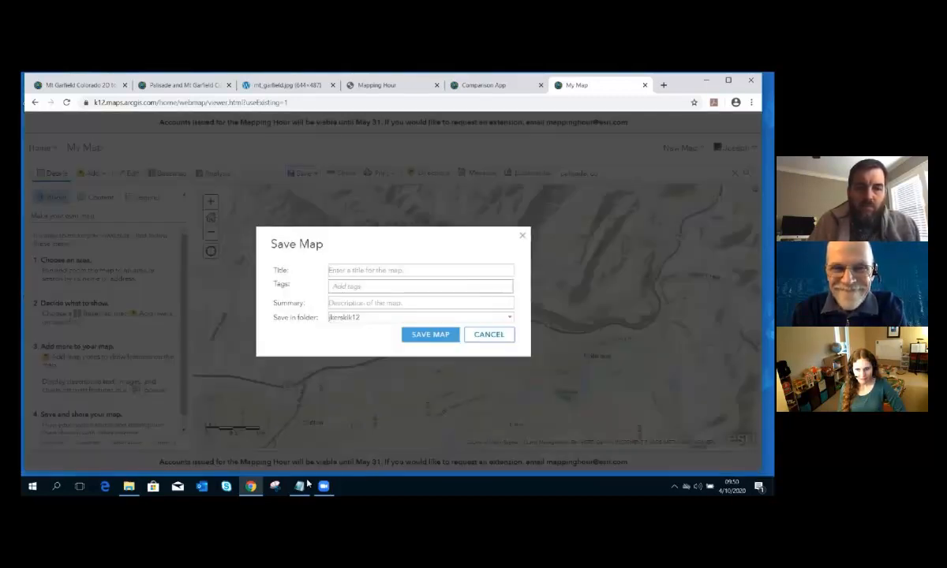
{"action": "left_click", "coordinate": [303, 490]}
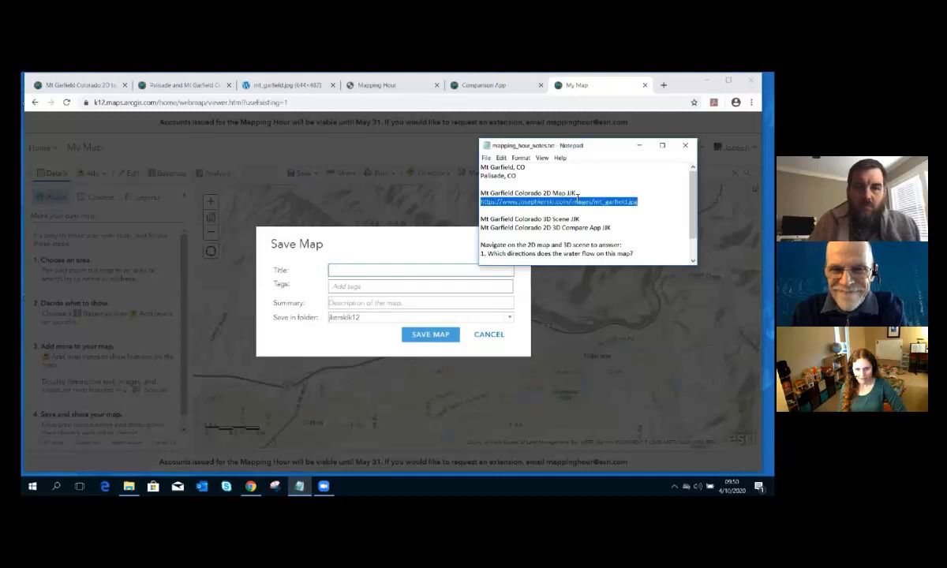
{"action": "left_click_drag", "start_coordinate": [576, 193], "coordinate": [477, 196]}
{"action": "key", "text": "ctrl+c"}
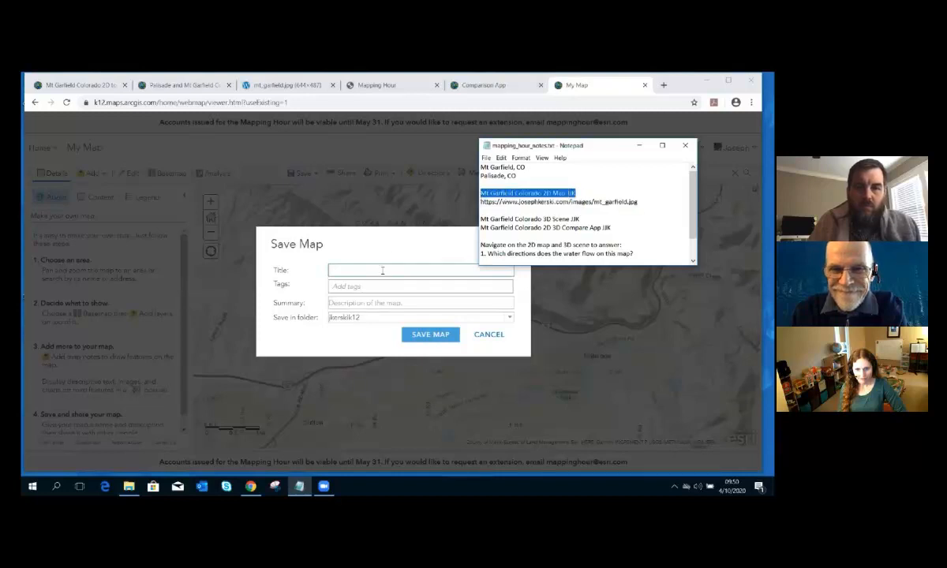
{"action": "left_click", "coordinate": [382, 270]}
{"action": "key", "text": "ctrl+v"}
{"action": "key", "text": "Tab"}
{"action": "key", "text": "ctrl+v"}
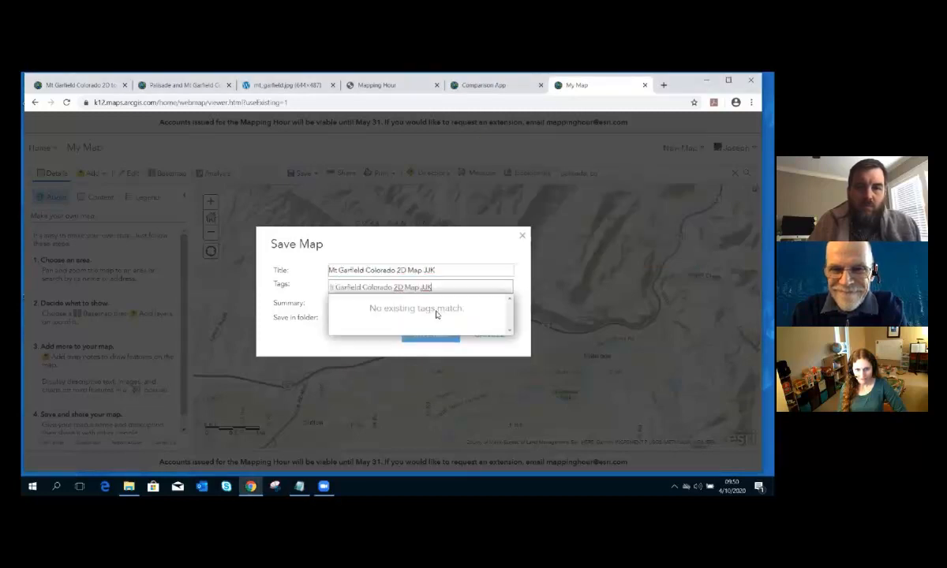
{"action": "key", "text": "Return"}
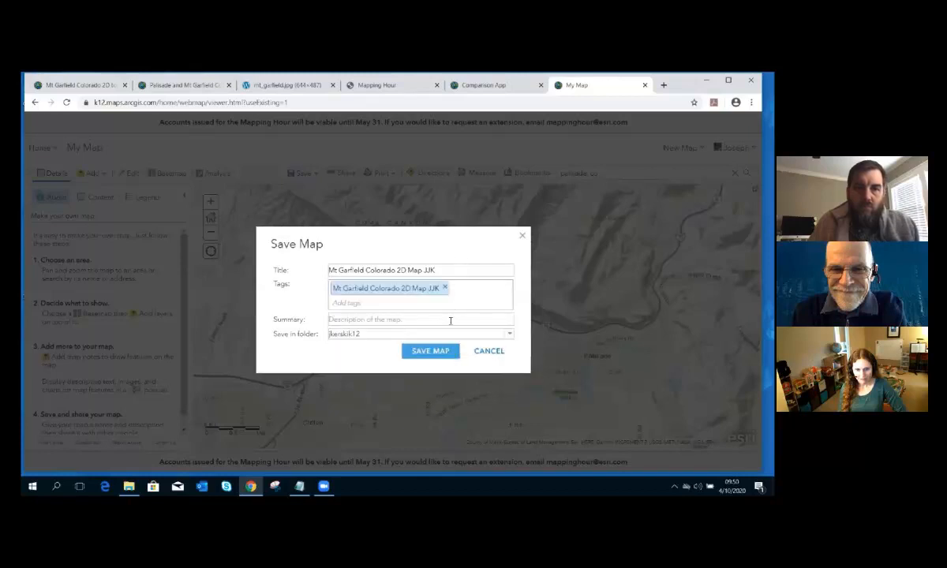
{"action": "left_click", "coordinate": [450, 319]}
{"action": "key", "text": "ctrl+v"}
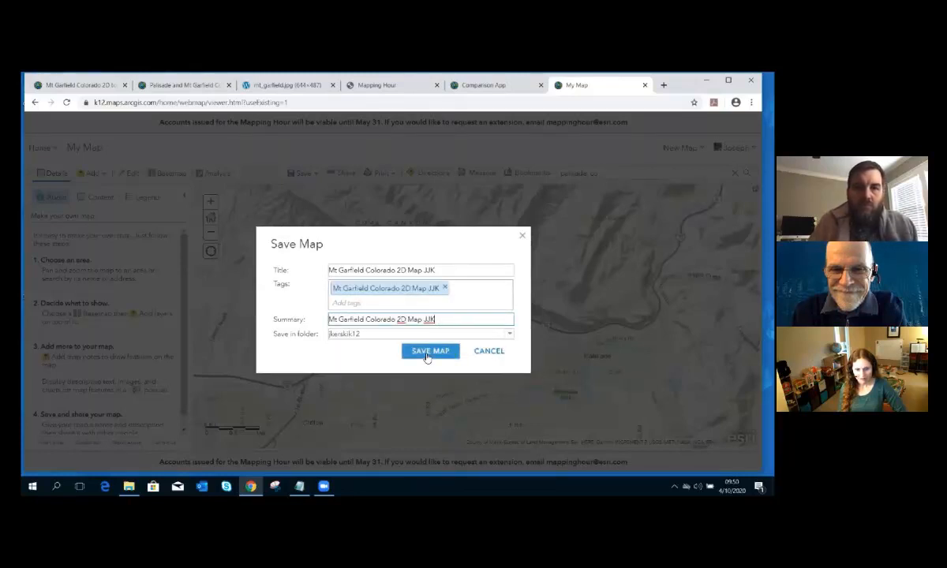
{"action": "left_click", "coordinate": [426, 354]}
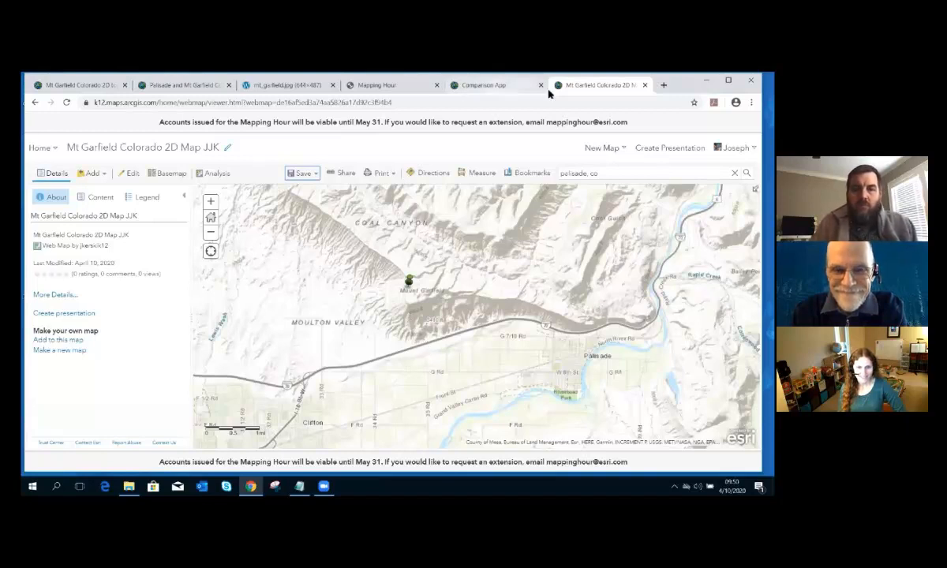
- Return to the content list and share the Mt Garfield Colorado 2D Map JJK web map with Everyone (public)
{"action": "left_click", "coordinate": [35, 102]}
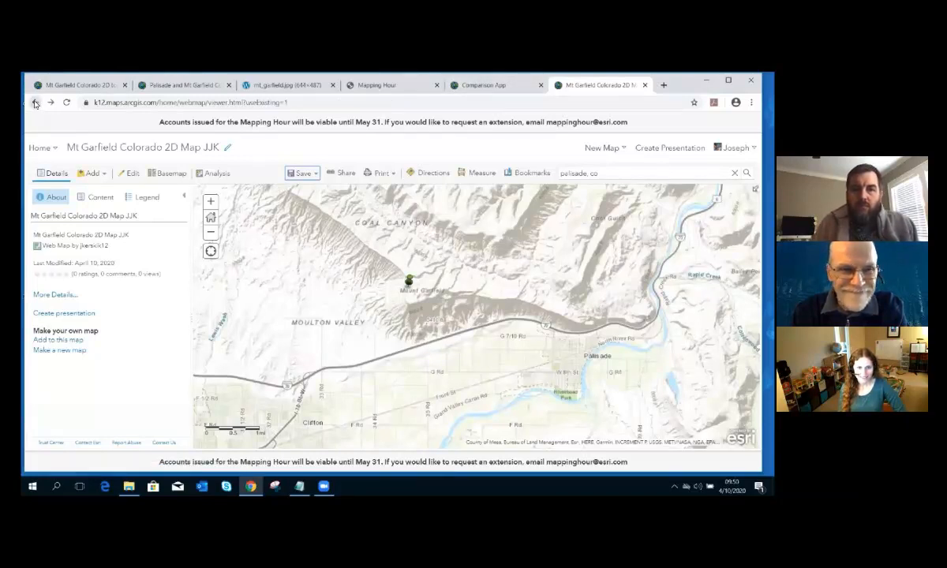
{"action": "left_click", "coordinate": [45, 148]}
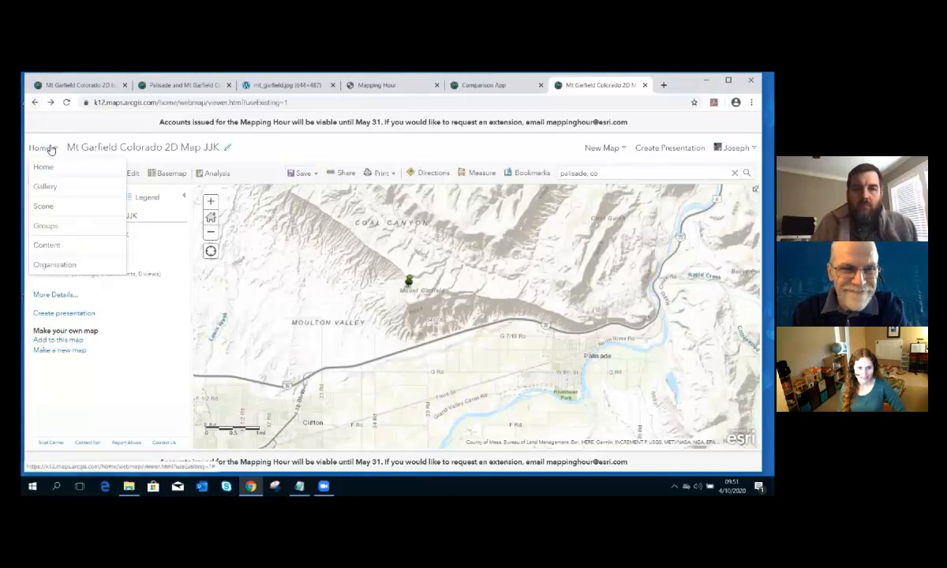
{"action": "left_click", "coordinate": [46, 245]}
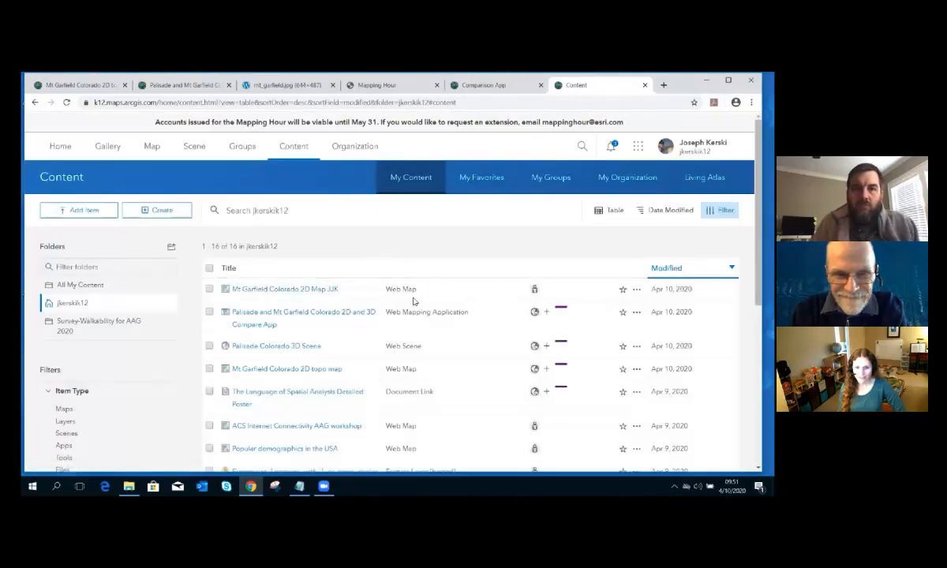
{"action": "left_click", "coordinate": [536, 291]}
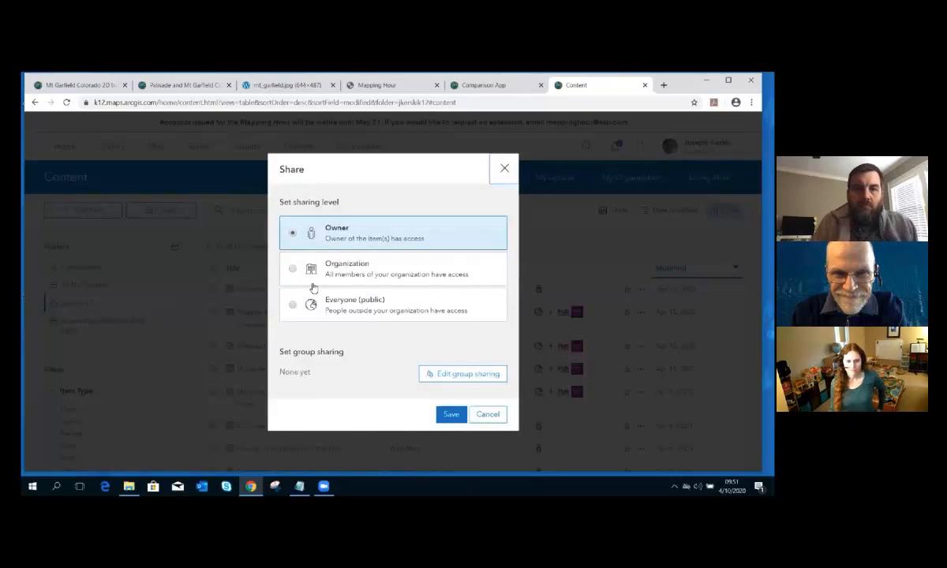
{"action": "left_click", "coordinate": [331, 305]}
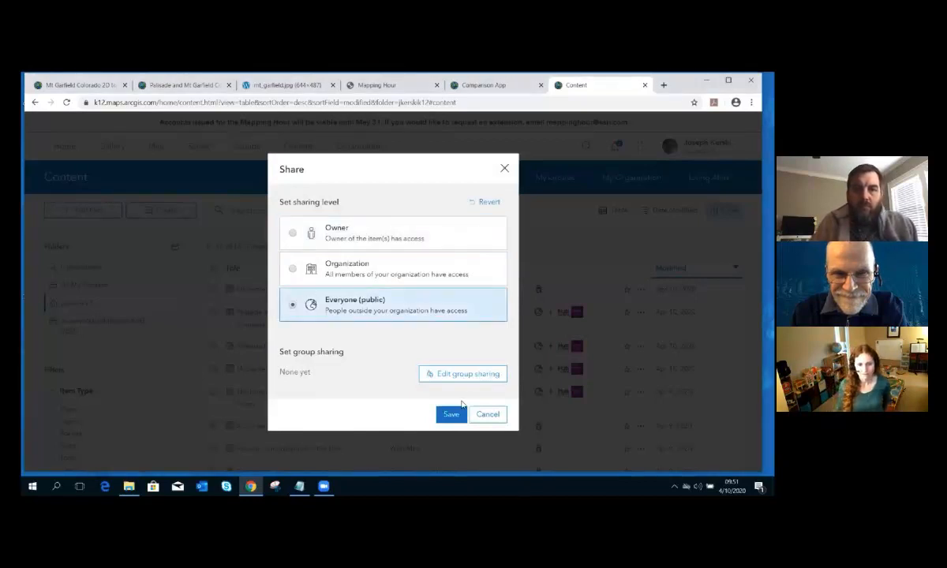
{"action": "left_click", "coordinate": [451, 414]}
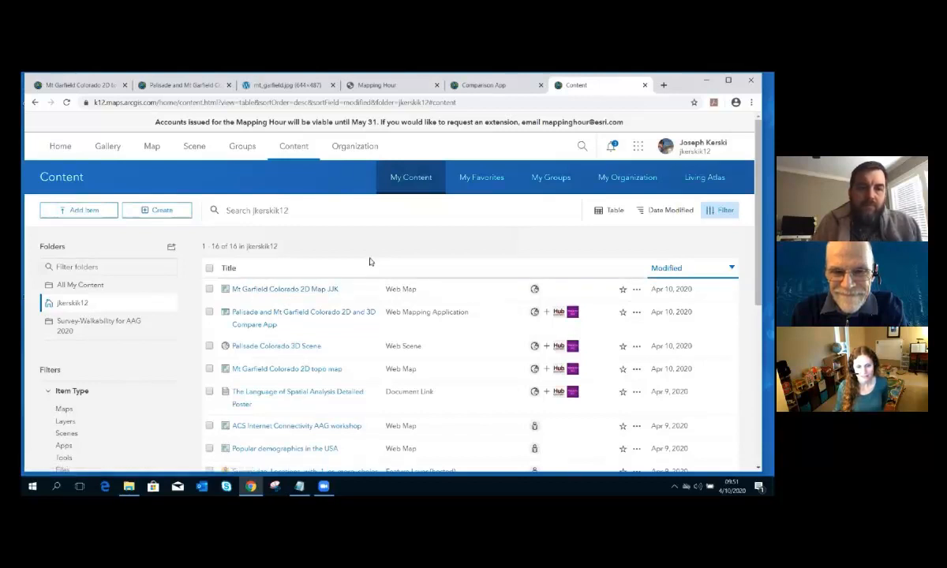
- Create a new 3D scene and go to "Palisade, co" with the place search
{"action": "left_click", "coordinate": [195, 148]}
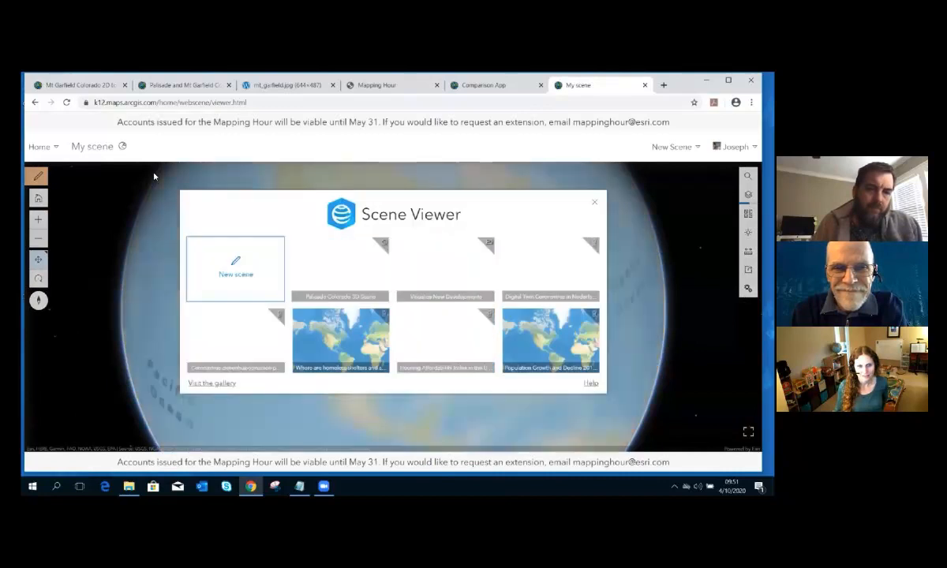
{"action": "left_click", "coordinate": [241, 264]}
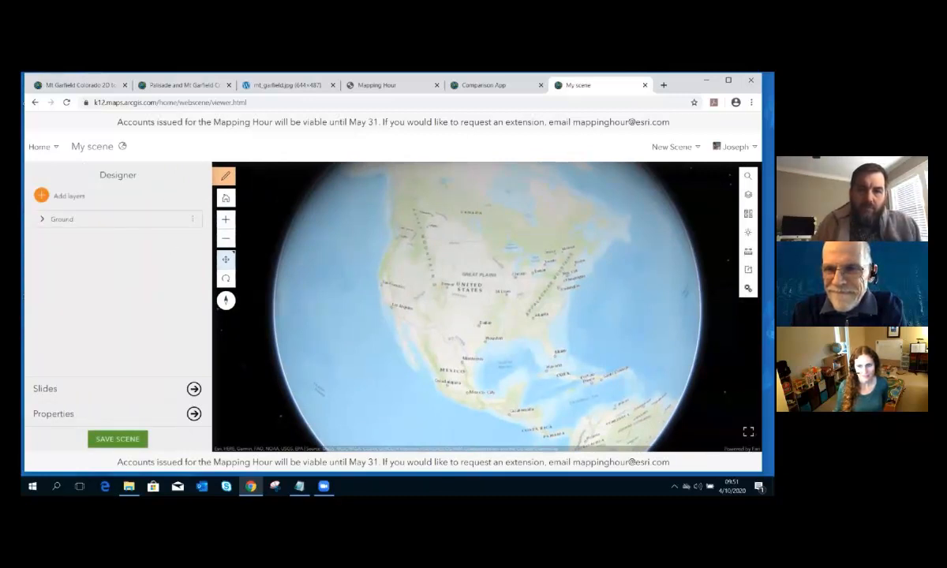
{"action": "left_click", "coordinate": [748, 176]}
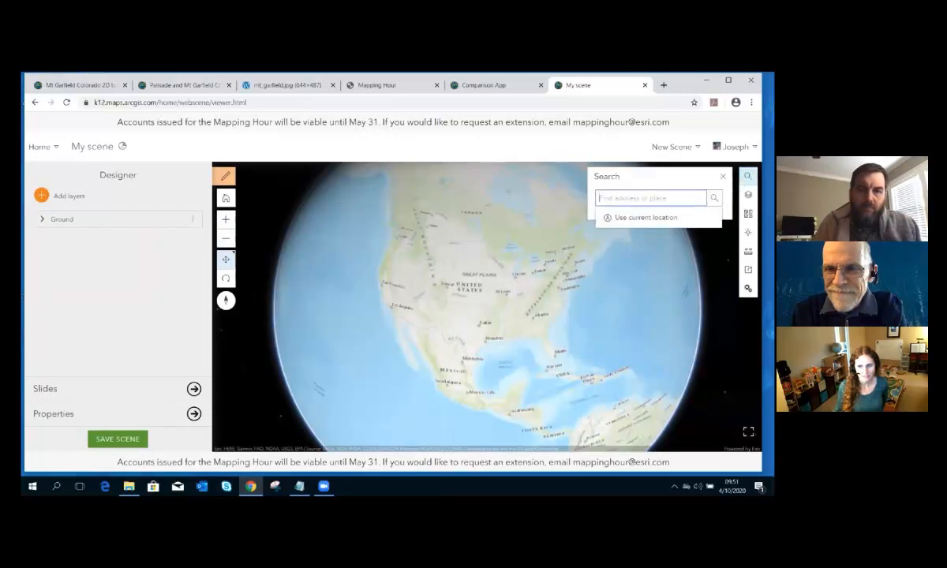
{"action": "type", "text": "Palisa"}
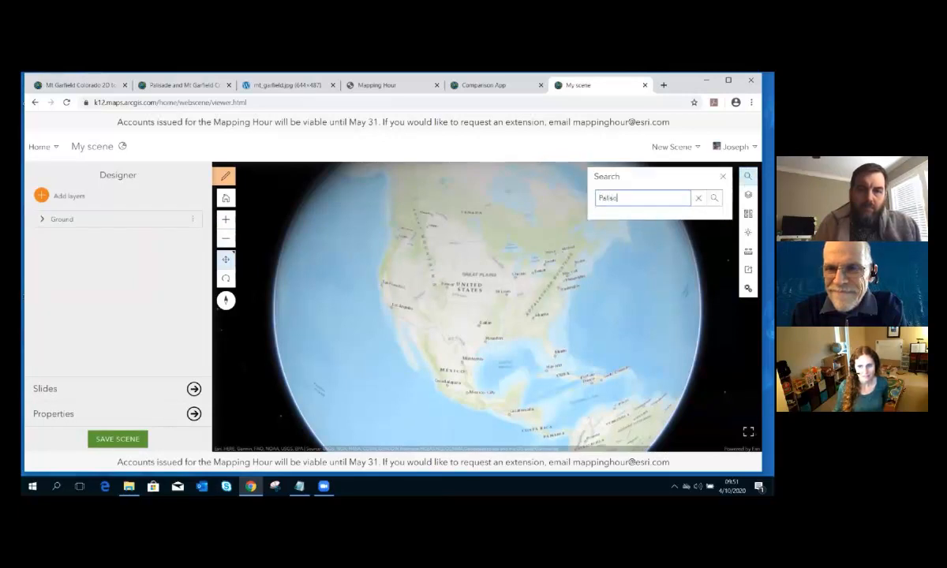
{"action": "type", "text": "de, co"}
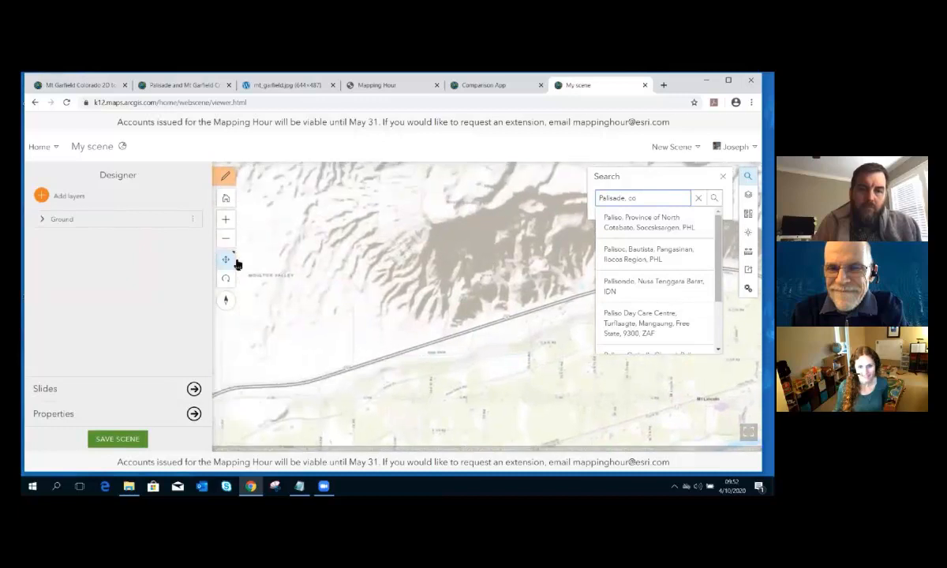
- Rotate and tilt the scene into an oblique 3D view of Mt Garfield's slopes, closer in
{"action": "left_click", "coordinate": [226, 279]}
{"action": "left_click_drag", "start_coordinate": [416, 269], "coordinate": [479, 224]}
{"action": "scroll", "coordinate": [486, 229], "scroll_direction": "up", "scroll_amount": 3}
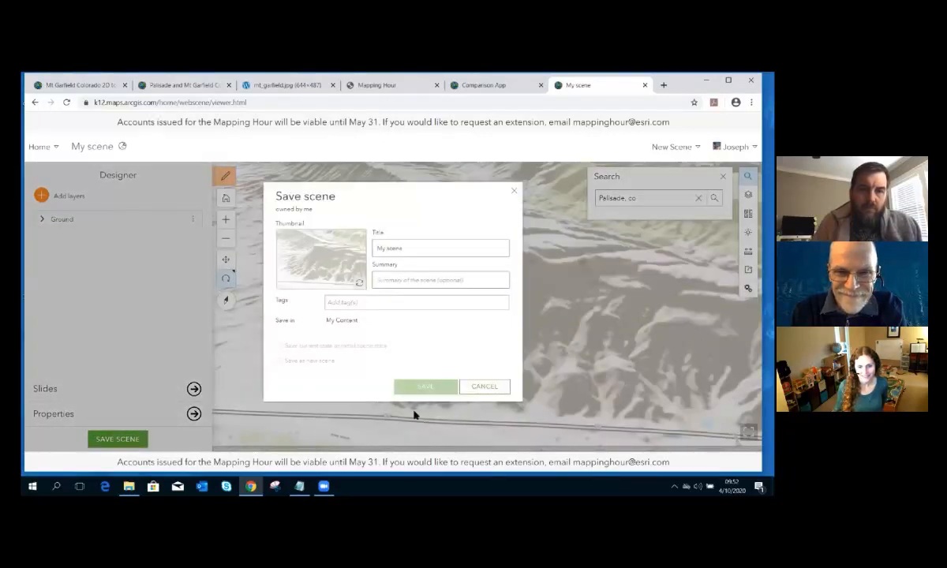
- Paste "Mt Garfield Colorado 3D Scene JJK" from the Notepad notes into the scene's title and summary for saving
{"action": "left_click", "coordinate": [298, 487]}
{"action": "left_click_drag", "start_coordinate": [585, 221], "coordinate": [475, 219]}
{"action": "key", "text": "ctrl+c"}
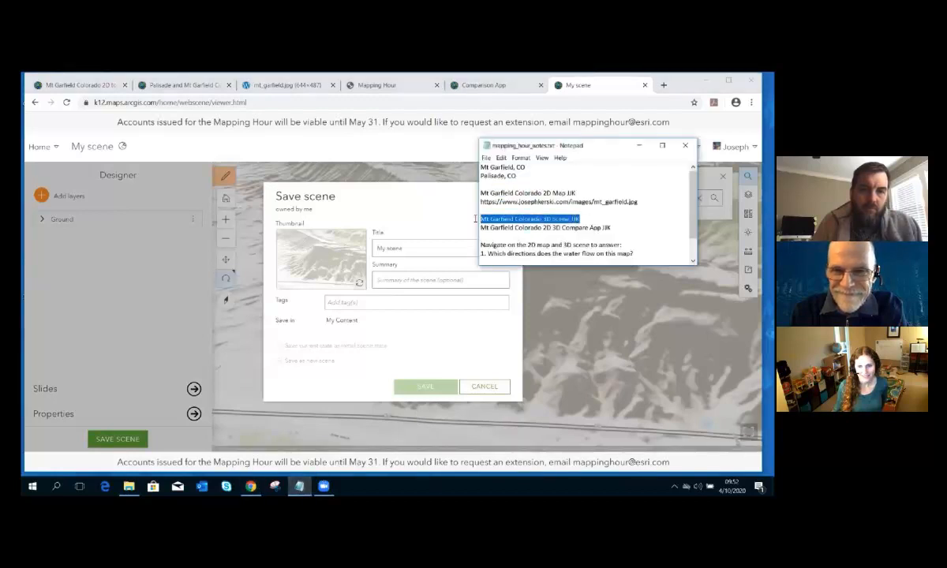
{"action": "left_click", "coordinate": [422, 247]}
{"action": "key", "text": "ctrl+v"}
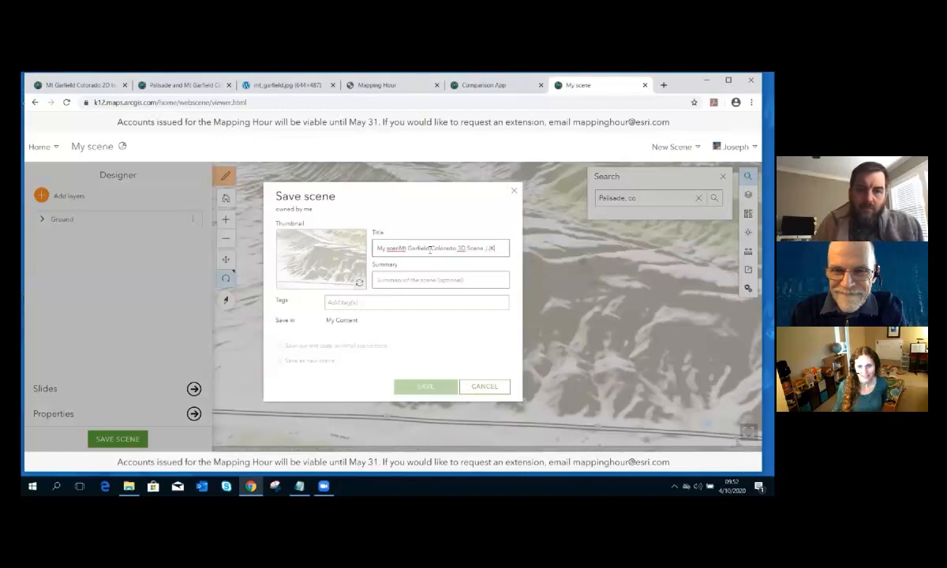
{"action": "left_click", "coordinate": [441, 281]}
{"action": "key", "text": "ctrl+v"}
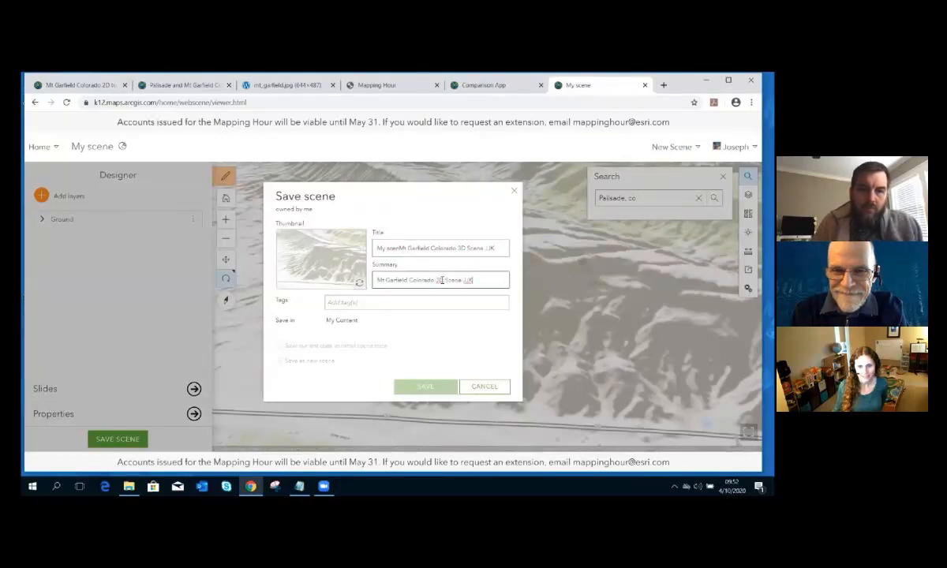
- Add the tag "3D scene" and save the scene to My Content
{"action": "left_click", "coordinate": [407, 301]}
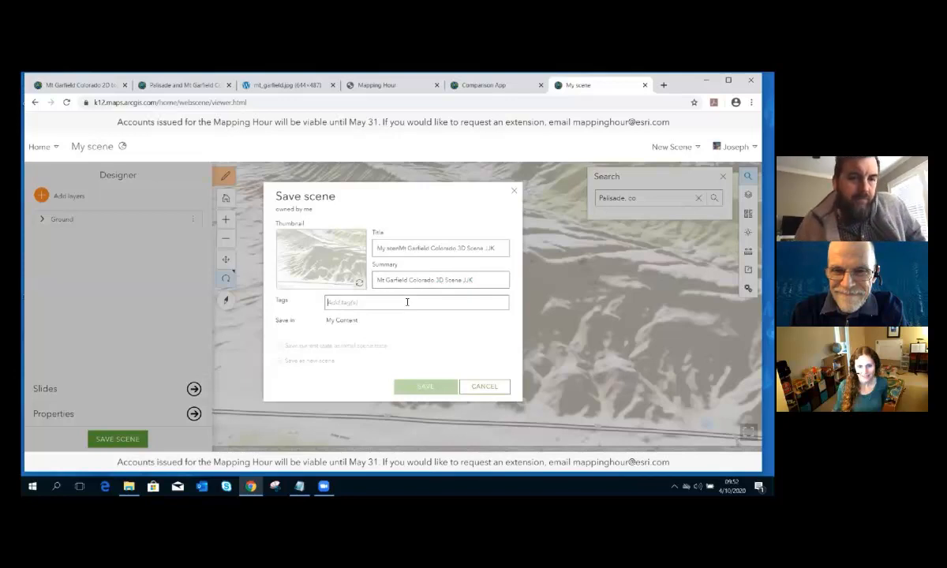
{"action": "type", "text": "3D"}
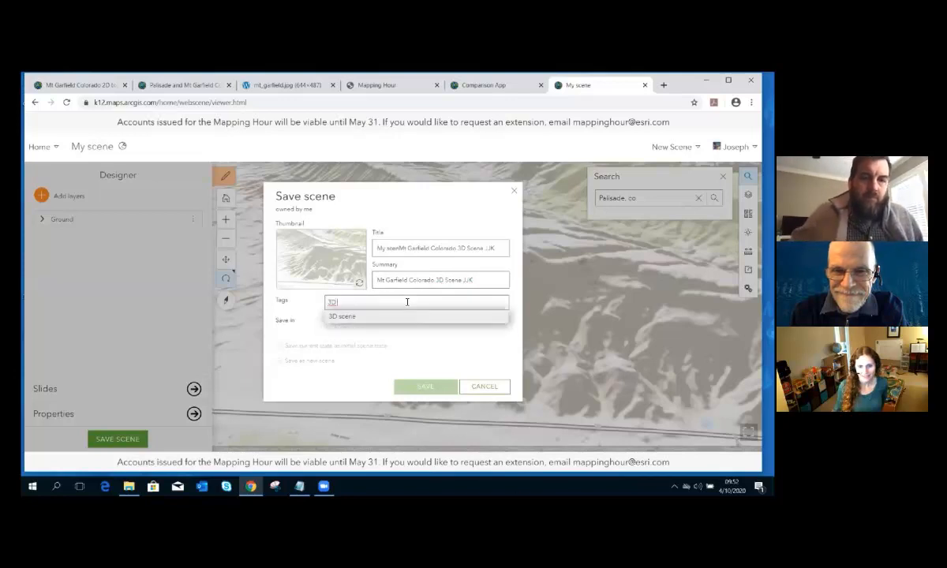
{"action": "type", "text": " scene"}
{"action": "key", "text": "Return"}
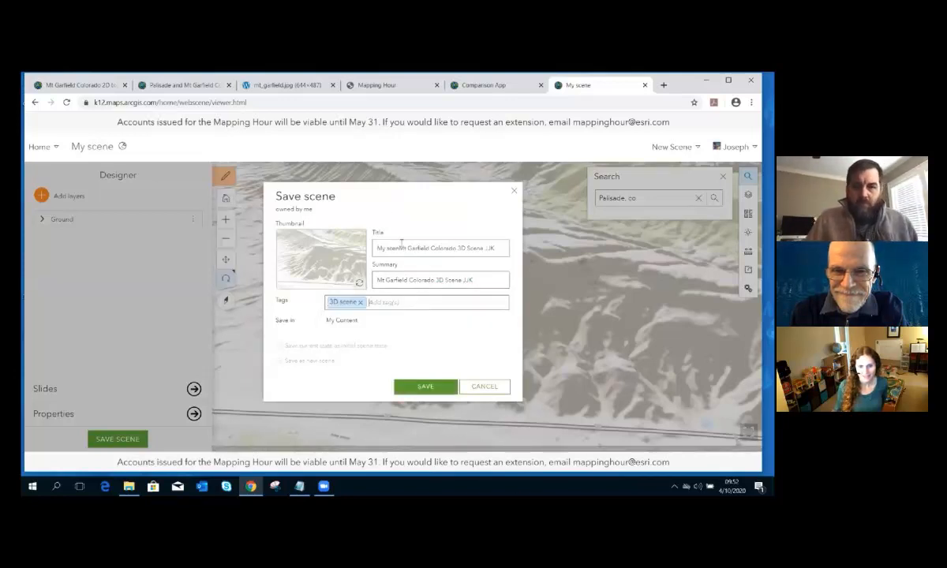
{"action": "left_click_drag", "start_coordinate": [392, 198], "coordinate": [373, 168]}
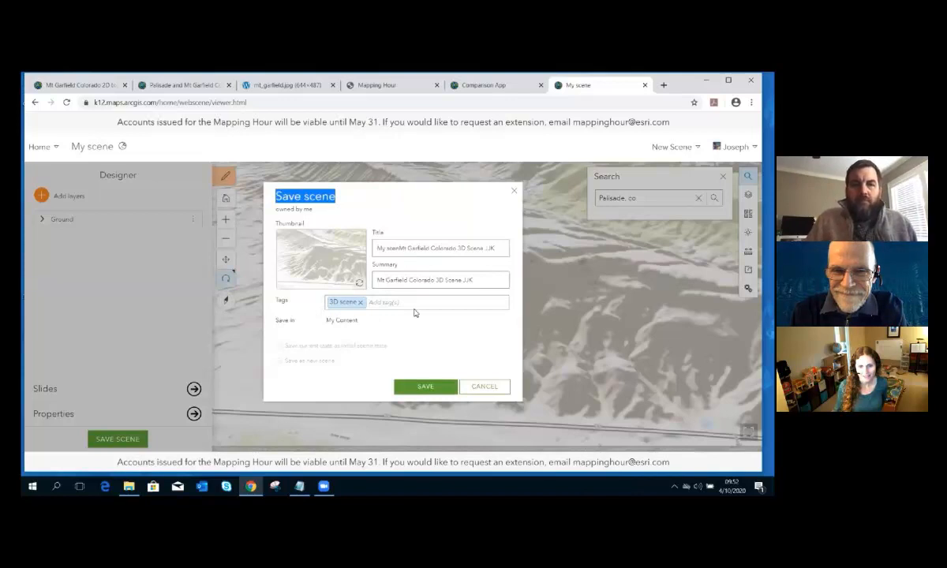
{"action": "left_click", "coordinate": [408, 329]}
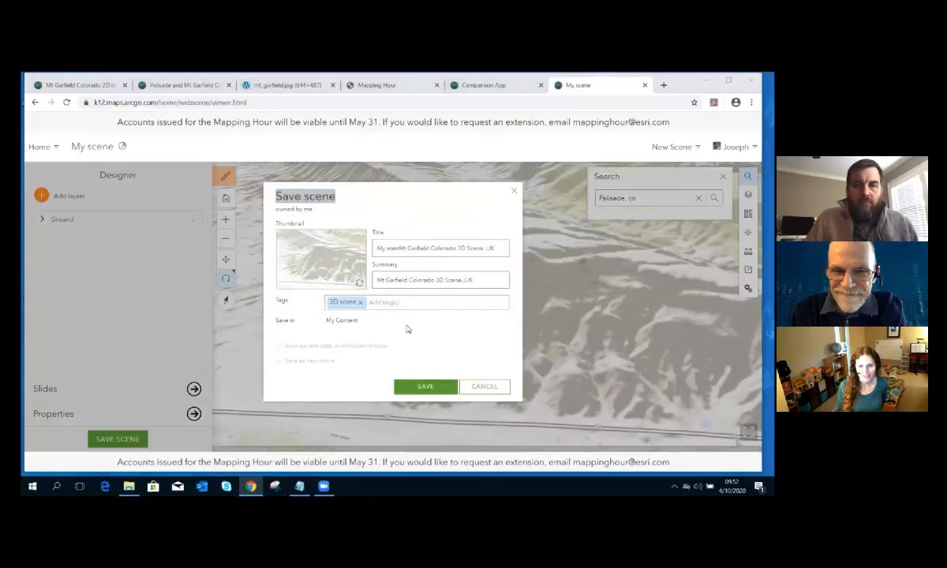
{"action": "left_click", "coordinate": [407, 388]}
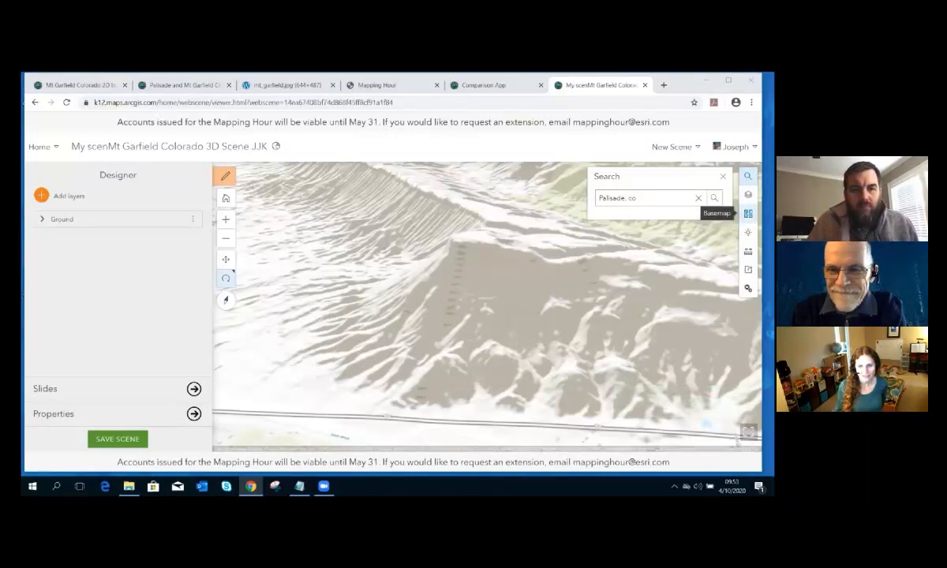
- Change the scene's basemap to USA Topo Maps and save the scene again with its current state as the initial state
{"action": "left_click", "coordinate": [748, 213]}
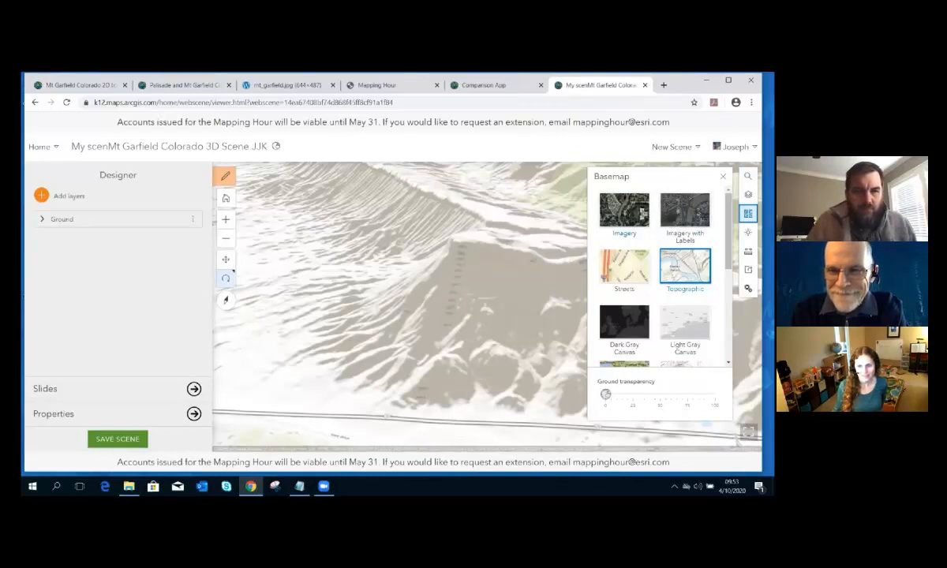
{"action": "scroll", "coordinate": [644, 213], "scroll_direction": "down", "scroll_amount": 3}
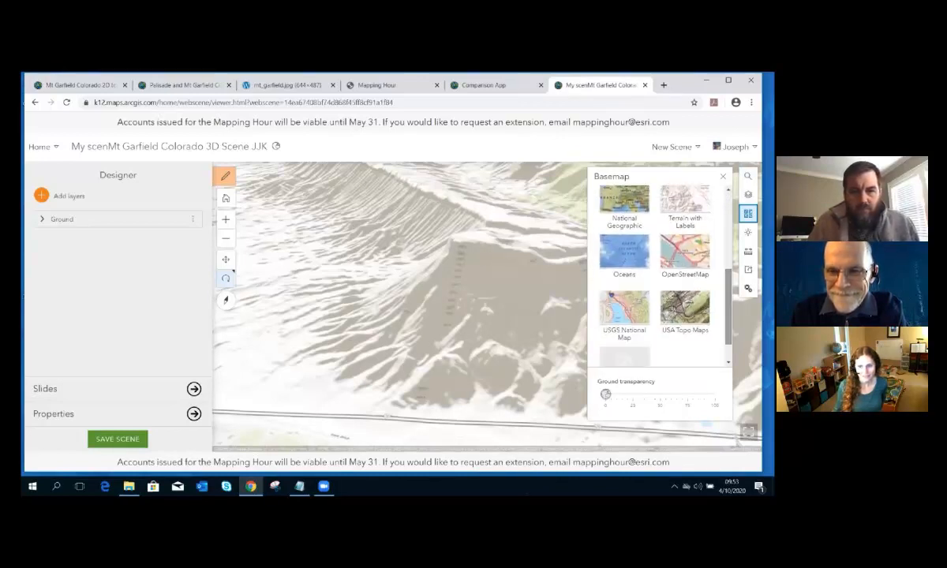
{"action": "left_click", "coordinate": [685, 312]}
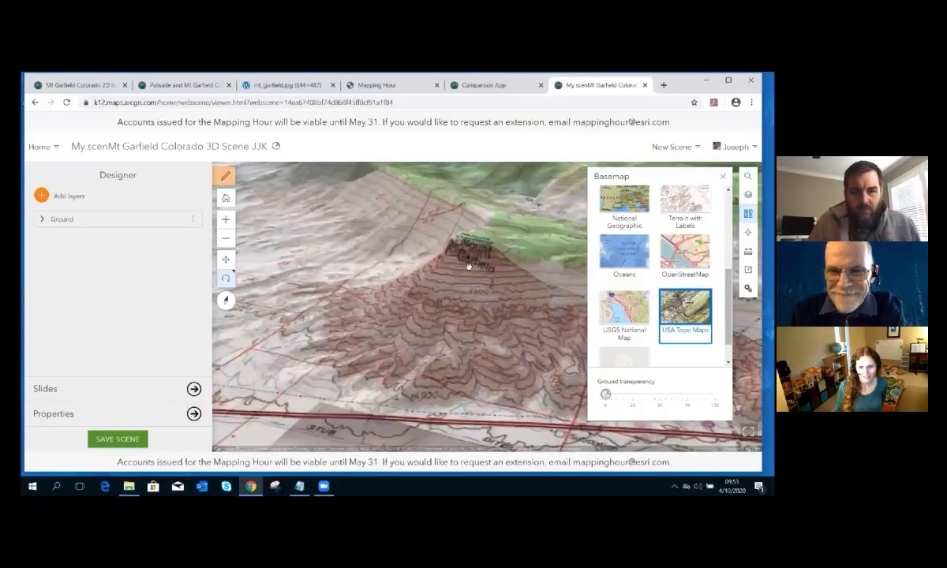
{"action": "left_click_drag", "start_coordinate": [476, 276], "coordinate": [499, 289]}
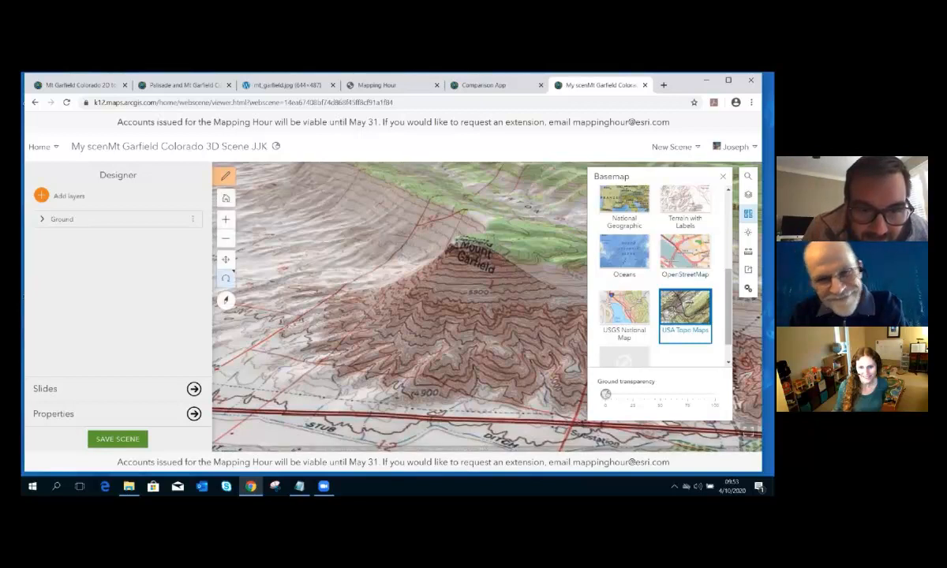
{"action": "left_click", "coordinate": [723, 176]}
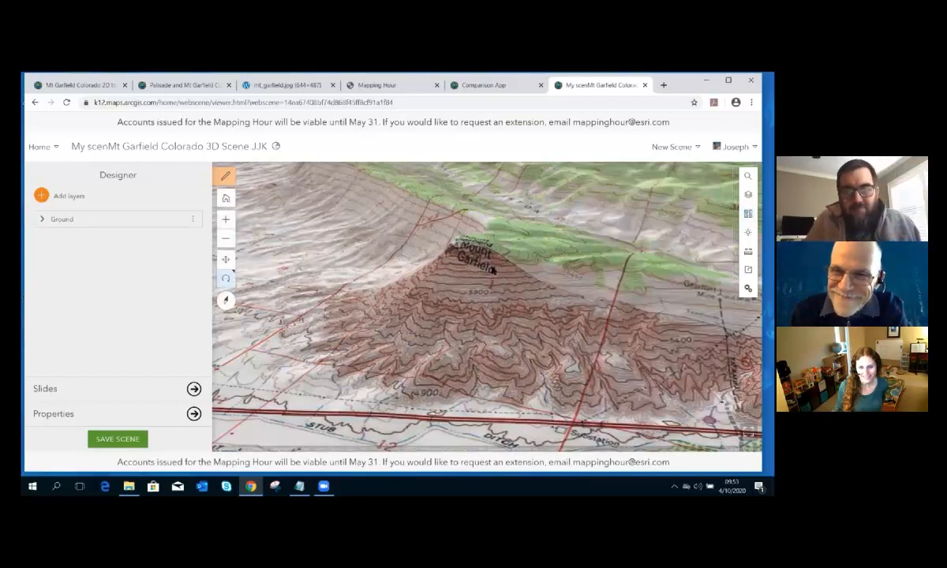
{"action": "left_click", "coordinate": [130, 442]}
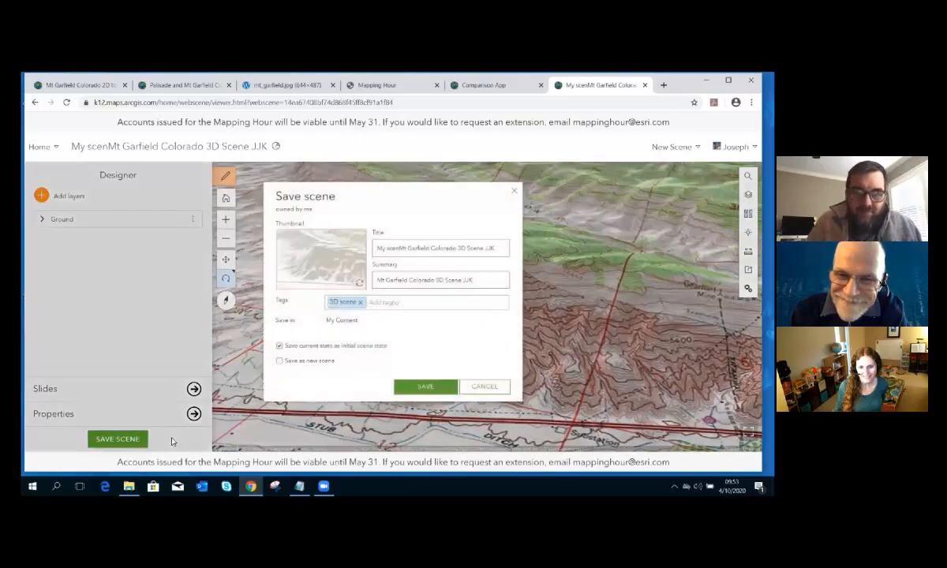
{"action": "left_click", "coordinate": [423, 387]}
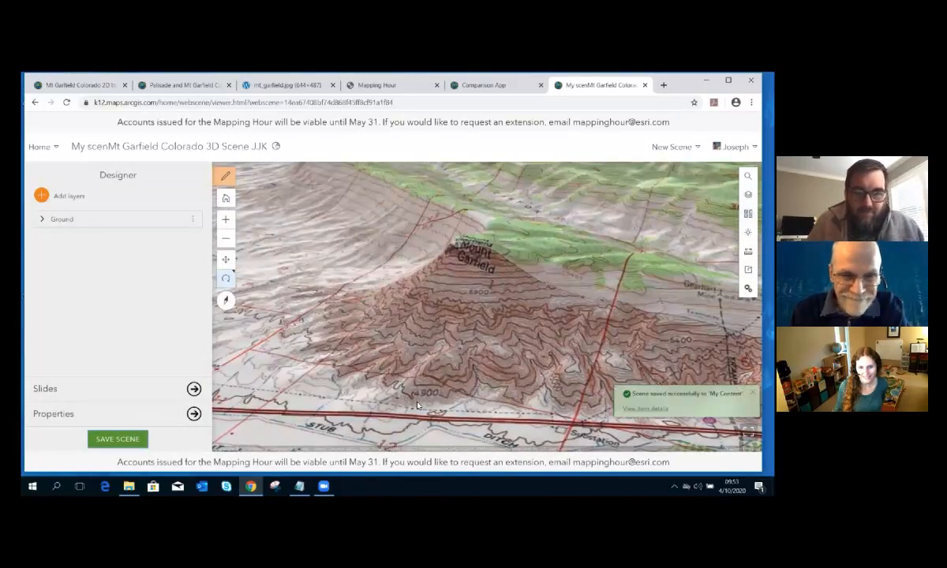
- Capture the current topographic view of Mount Garfield as a slide named "Topo"
{"action": "left_click", "coordinate": [59, 396]}
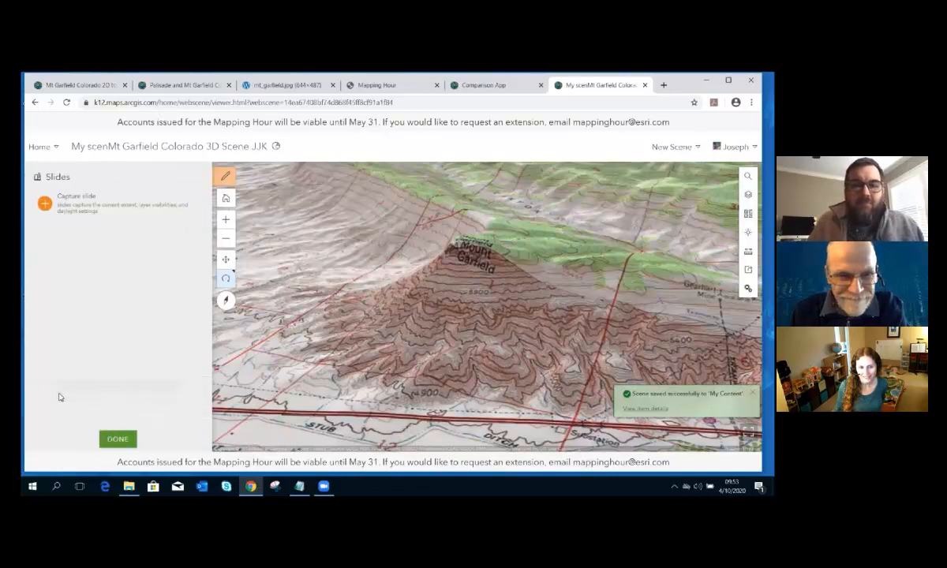
{"action": "left_click", "coordinate": [44, 204]}
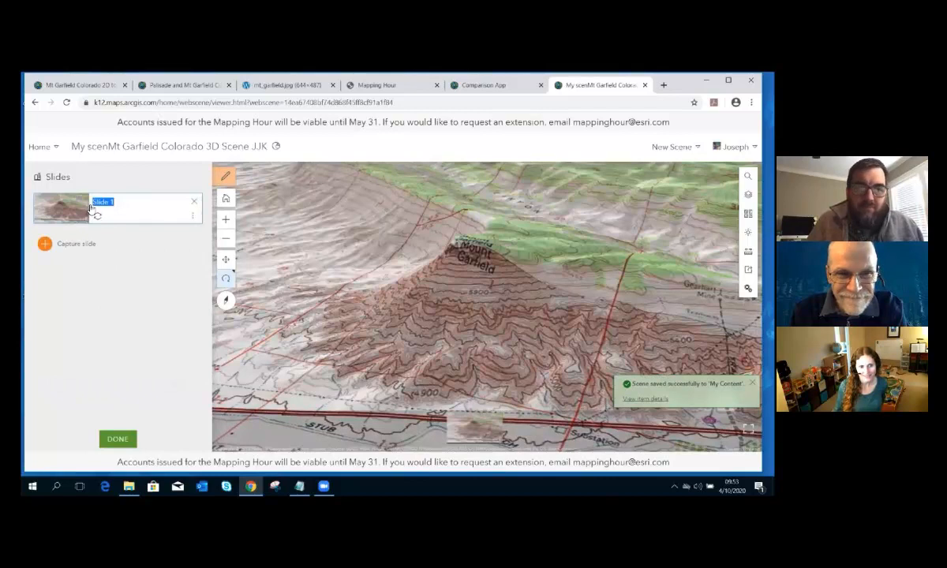
{"action": "type", "text": "Topo"}
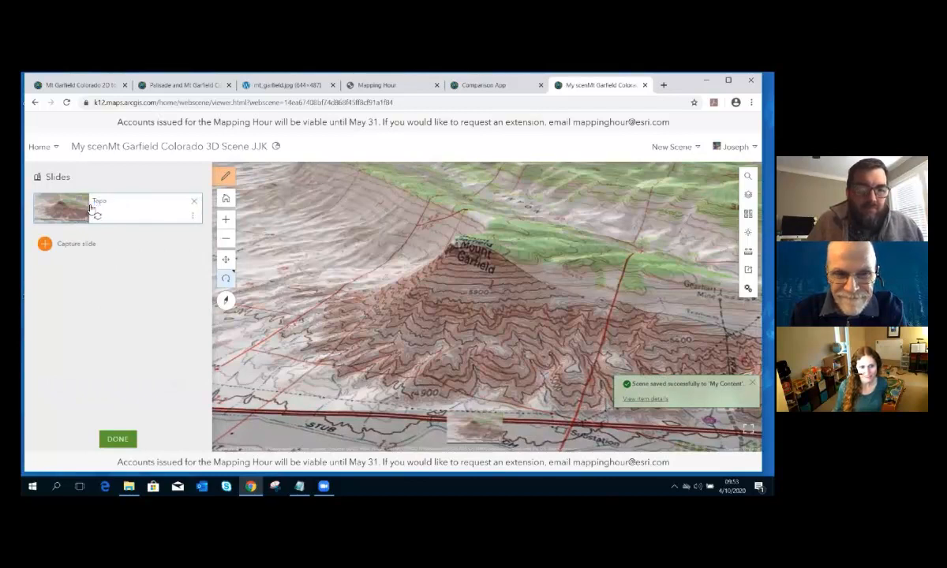
{"action": "left_click", "coordinate": [118, 439]}
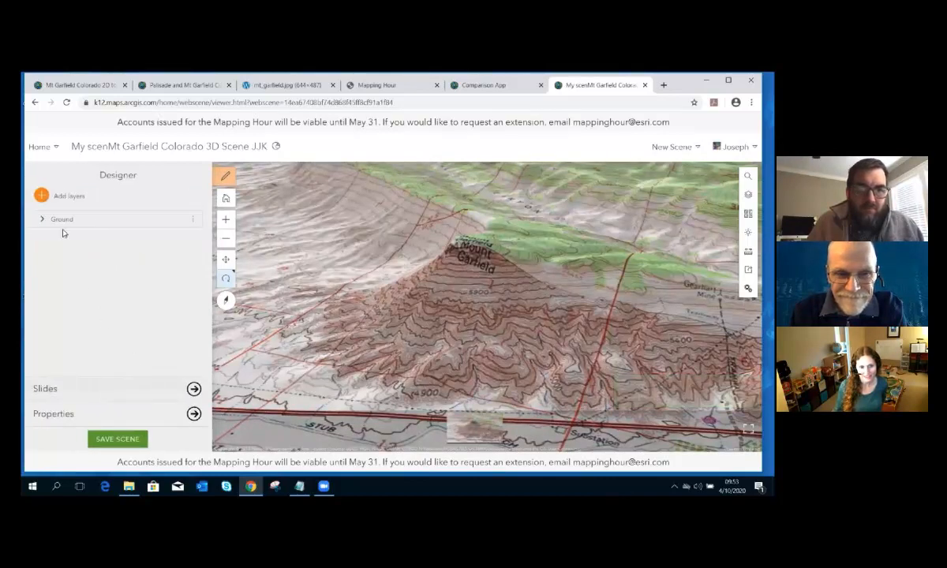
- Frame a closer view of Mount Garfield's summit and change the scene's basemap to Imagery
{"action": "left_click", "coordinate": [86, 396]}
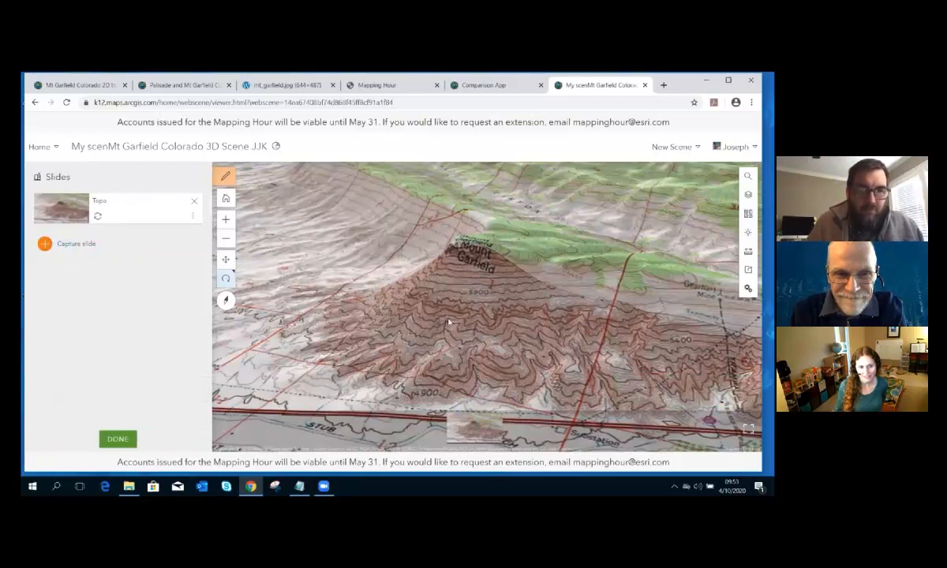
{"action": "left_click_drag", "start_coordinate": [443, 327], "coordinate": [473, 313]}
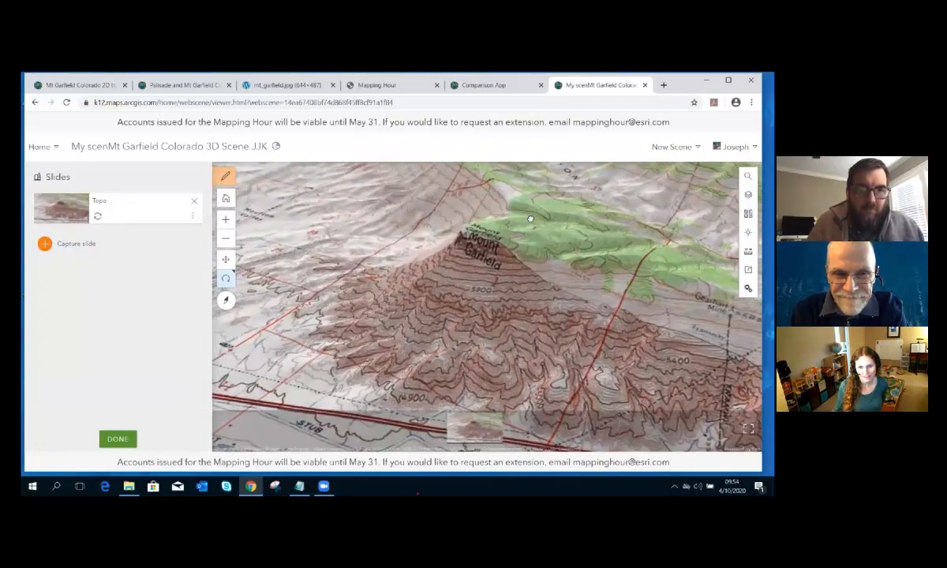
{"action": "scroll", "coordinate": [530, 219], "scroll_direction": "up", "scroll_amount": 4}
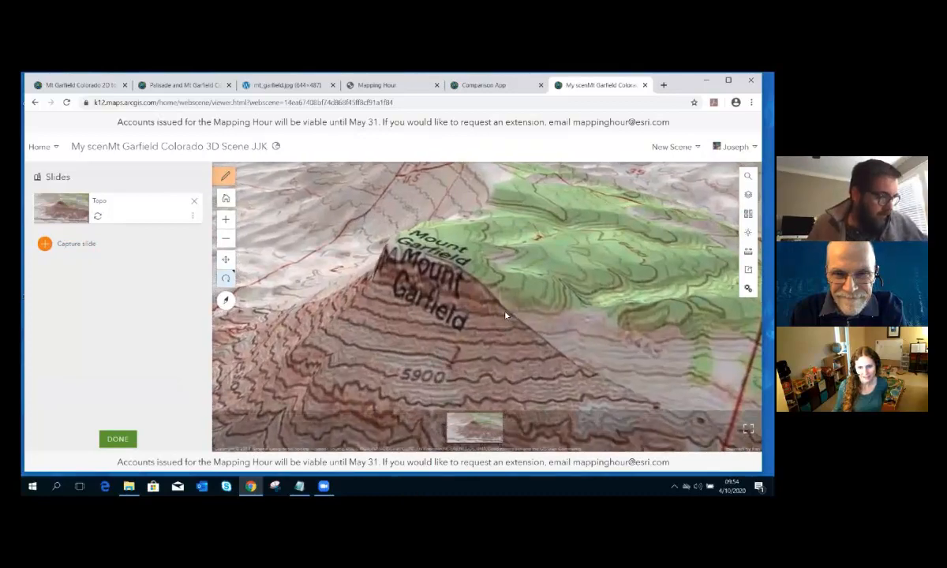
{"action": "left_click", "coordinate": [748, 213]}
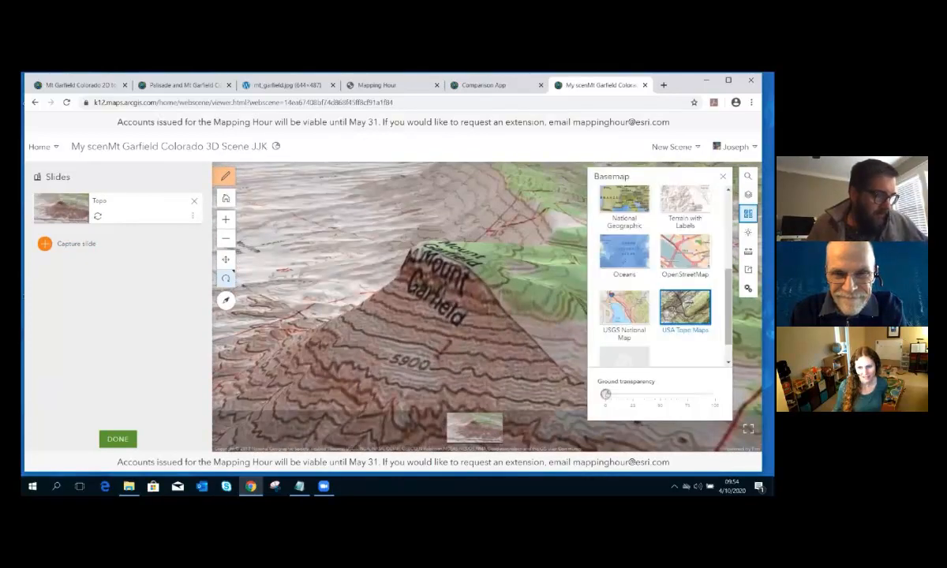
{"action": "left_click_drag", "start_coordinate": [728, 307], "coordinate": [728, 240]}
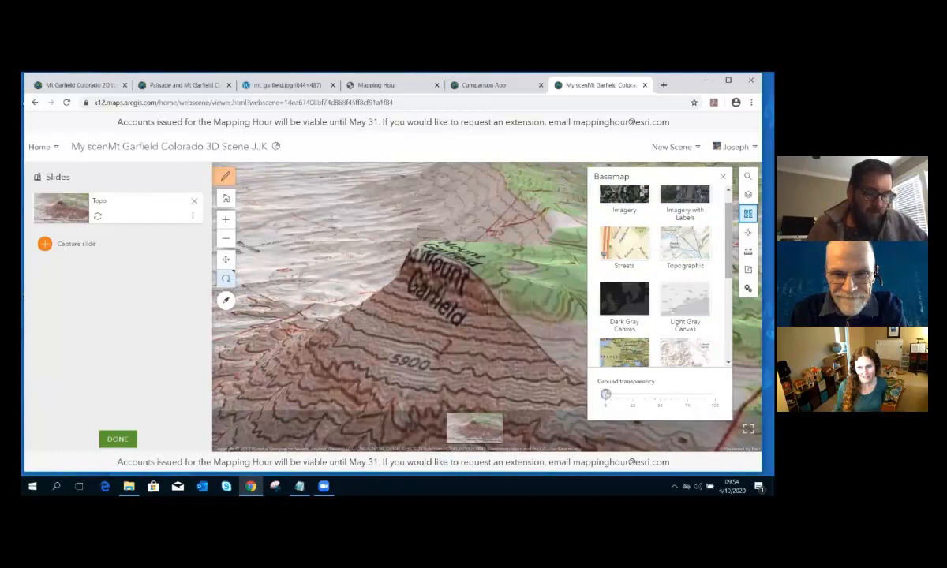
{"action": "left_click", "coordinate": [624, 201]}
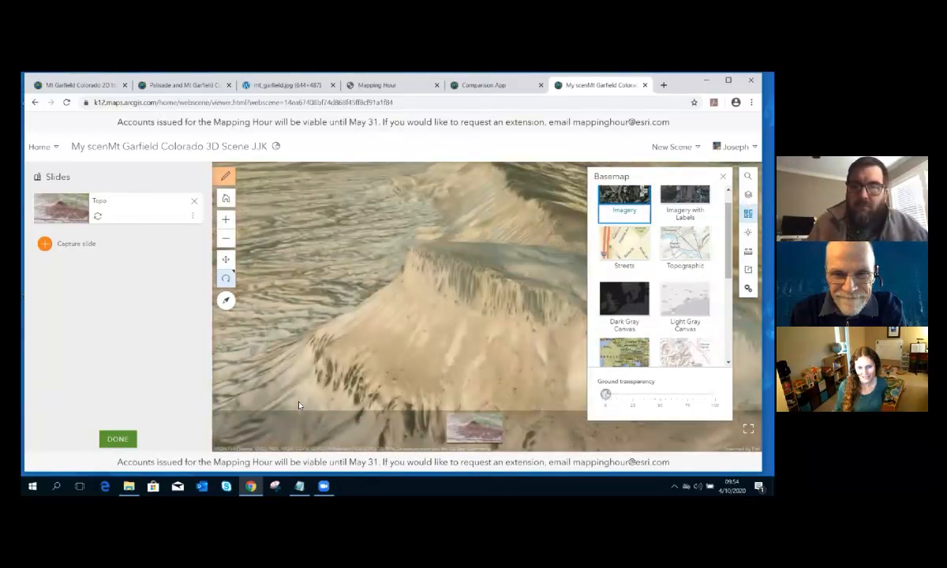
- Capture the current imagery view of Mount Garfield as a slide named "Imagery"
{"action": "left_click", "coordinate": [71, 244]}
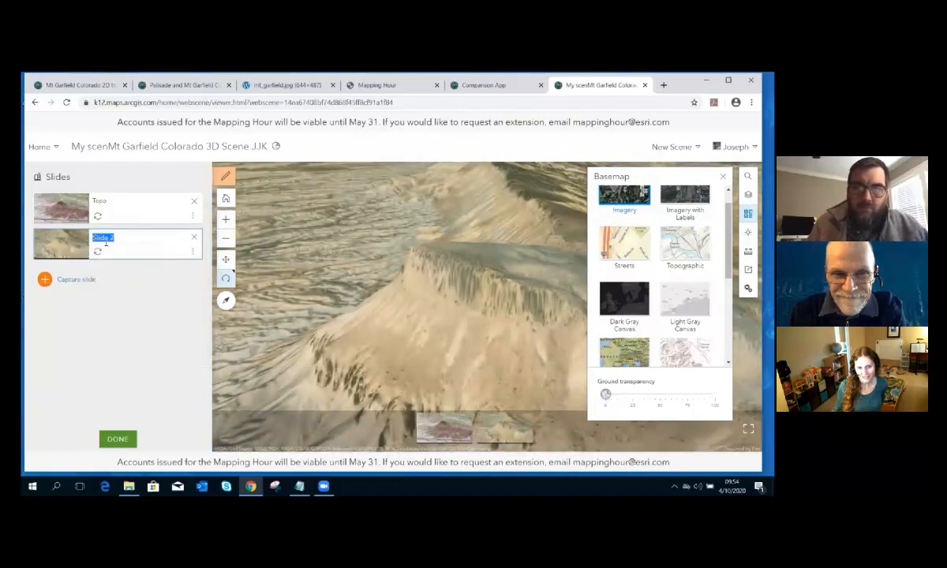
{"action": "type", "text": "Imagery"}
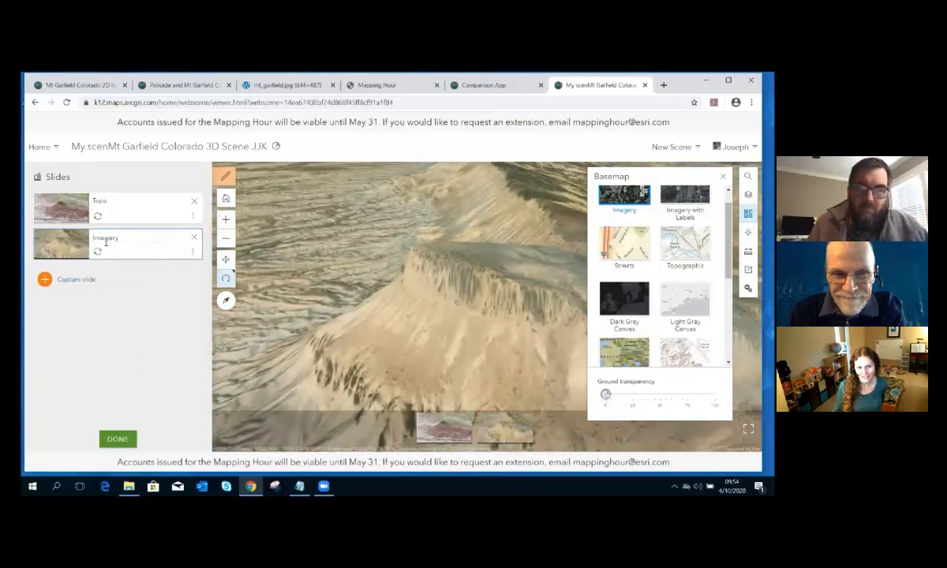
{"action": "key", "text": "Return"}
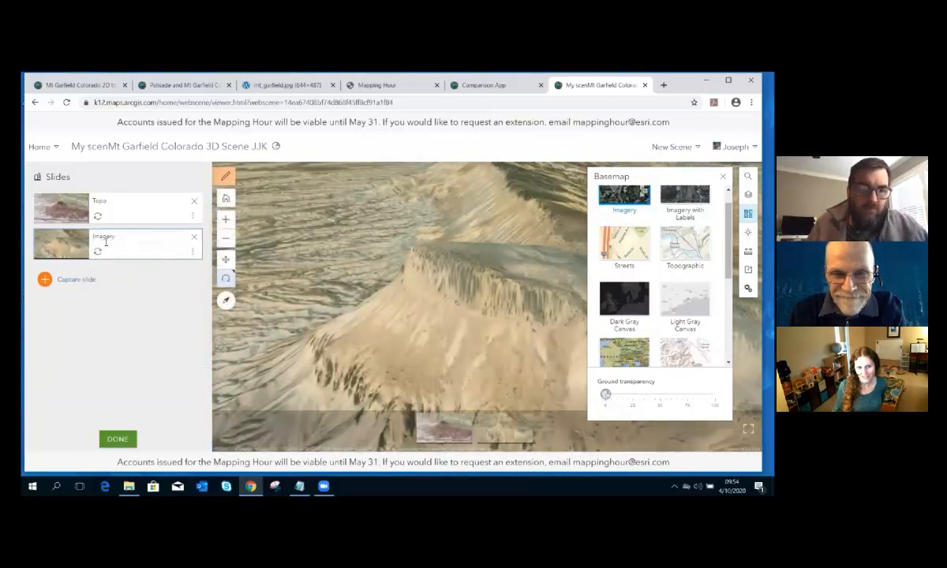
- Finish editing the slides and save the scene with its current state as the initial scene state
{"action": "left_click", "coordinate": [118, 439]}
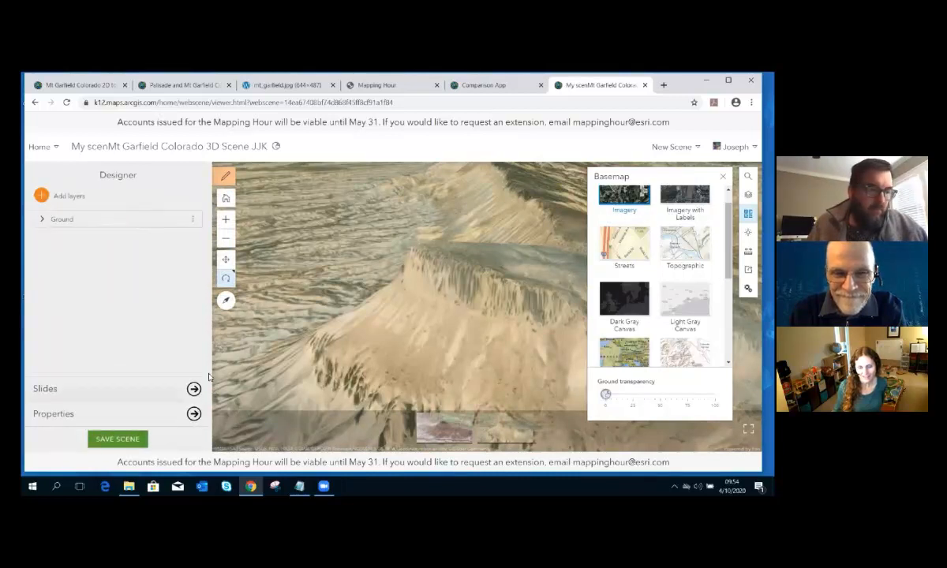
{"action": "left_click", "coordinate": [145, 437]}
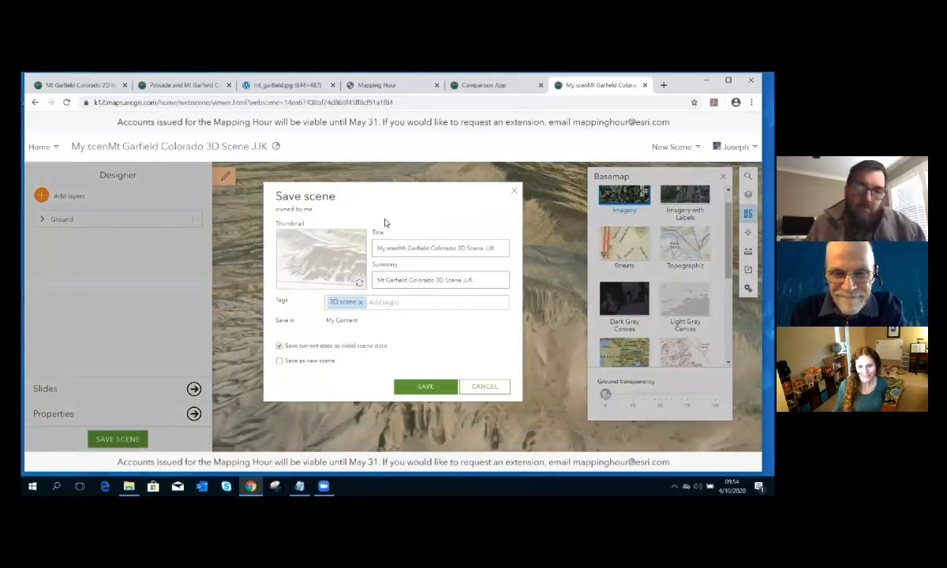
{"action": "left_click", "coordinate": [426, 386]}
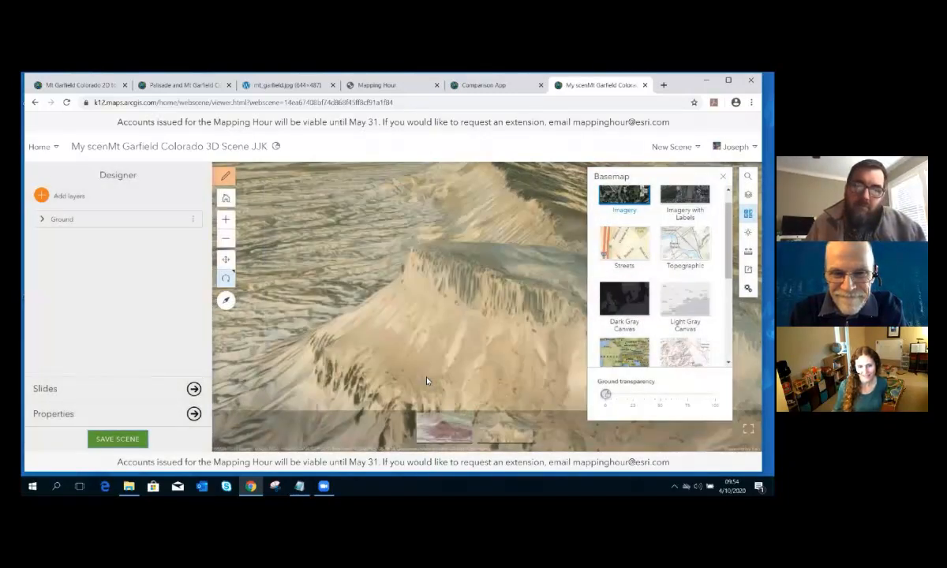
- Compare the 3D view of the cliffs with the mt_garfield.jpg photo, and return to the scene
{"action": "left_click_drag", "start_coordinate": [471, 207], "coordinate": [505, 213]}
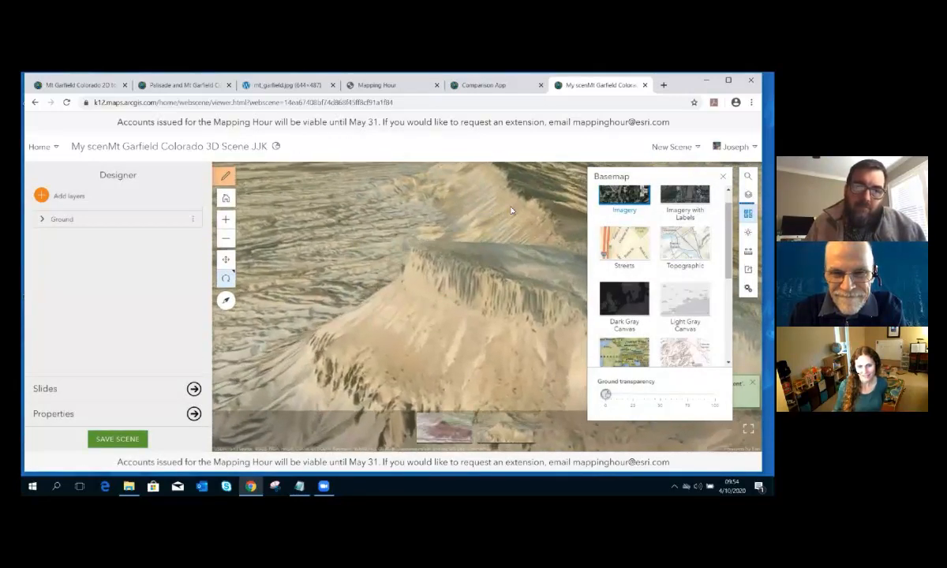
{"action": "left_click", "coordinate": [296, 86]}
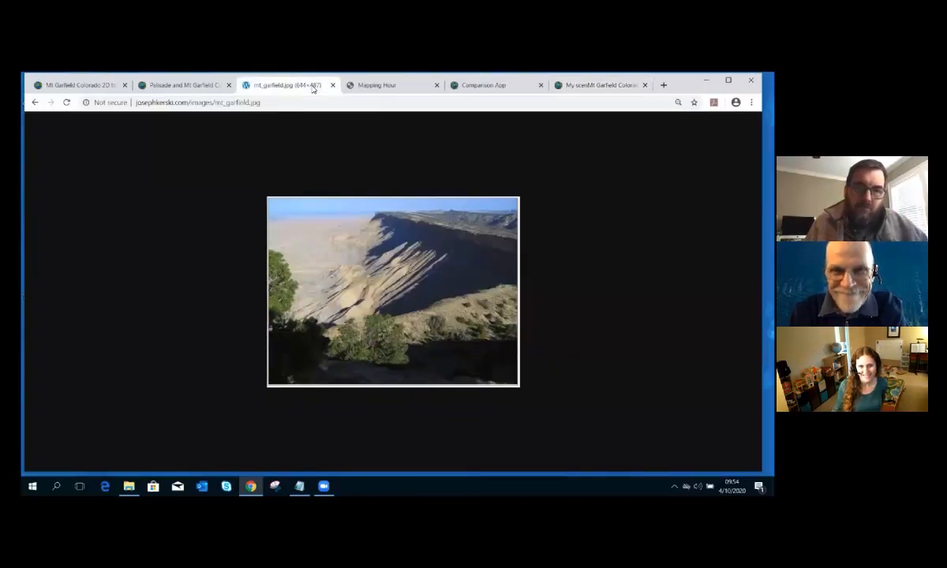
{"action": "left_click", "coordinate": [581, 87]}
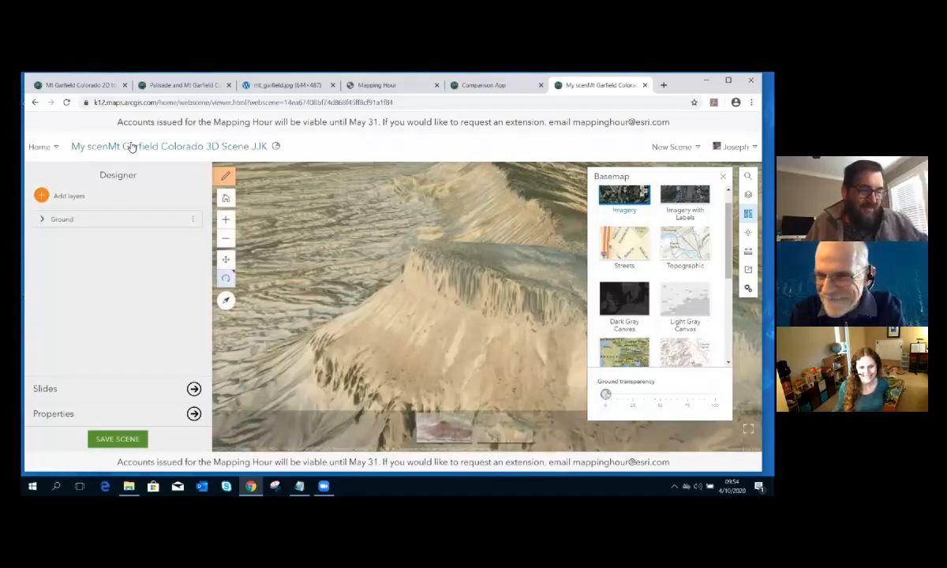
- Set the sharing level of the Mt Garfield Colorado 3D scene to Everyone (public) in My Content
{"action": "left_click", "coordinate": [41, 146]}
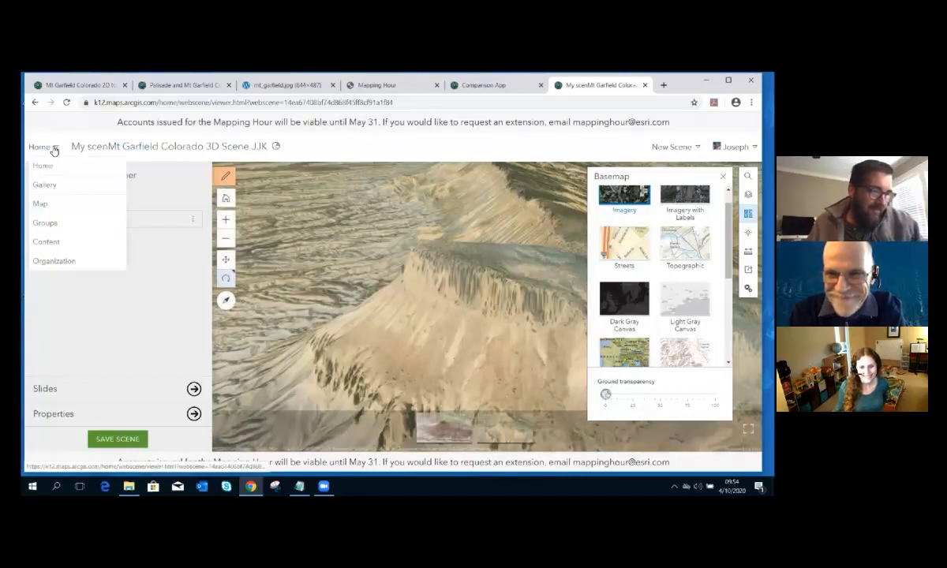
{"action": "left_click", "coordinate": [52, 242]}
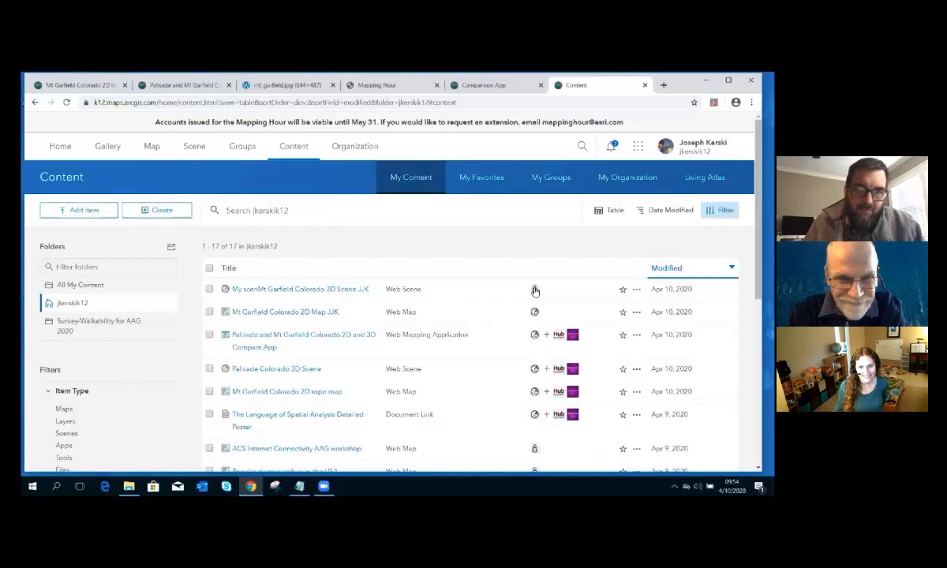
{"action": "left_click", "coordinate": [534, 289]}
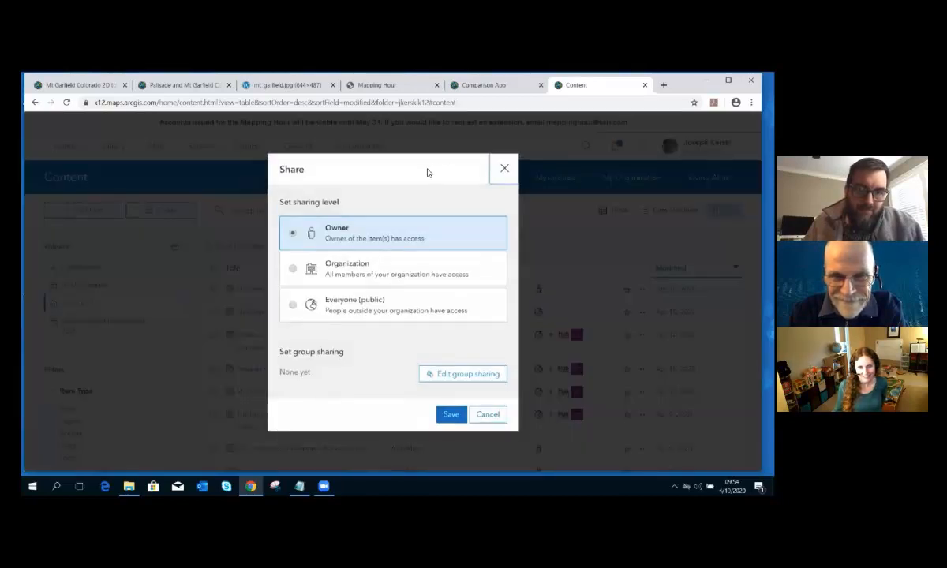
{"action": "left_click", "coordinate": [355, 304]}
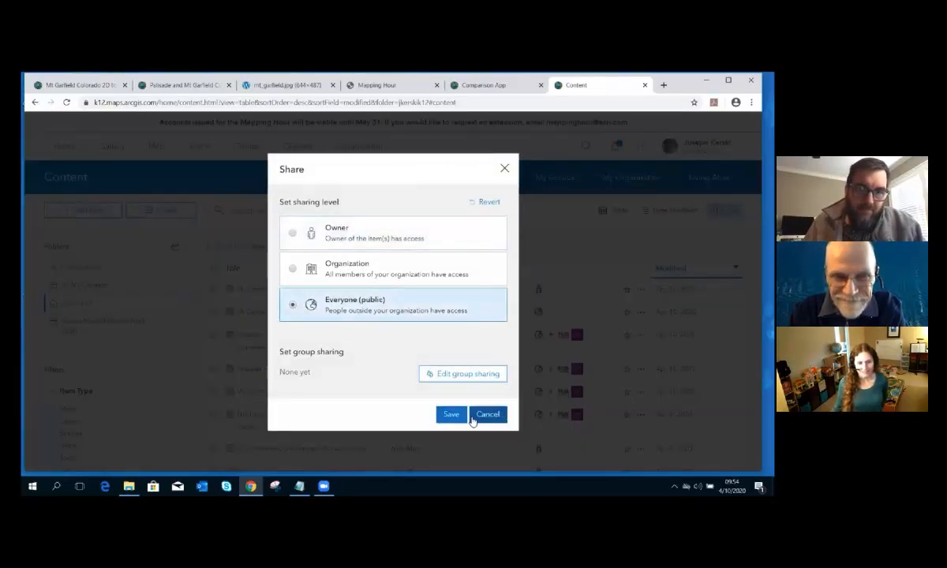
{"action": "left_click", "coordinate": [451, 415]}
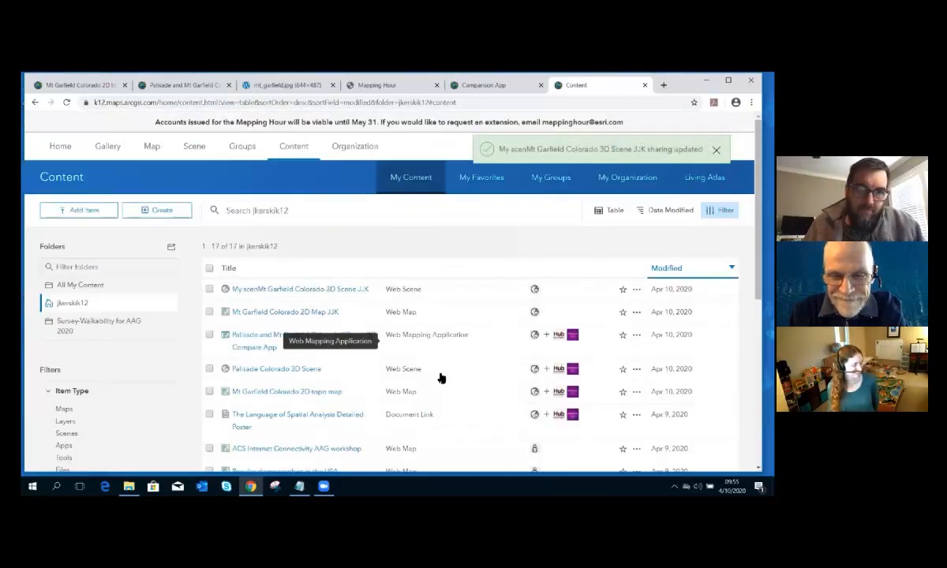
- Open the "Mt Garfield Colorado 2D Map JJK" item and start creating a web app from it with Configurable Apps
{"action": "left_click", "coordinate": [297, 314]}
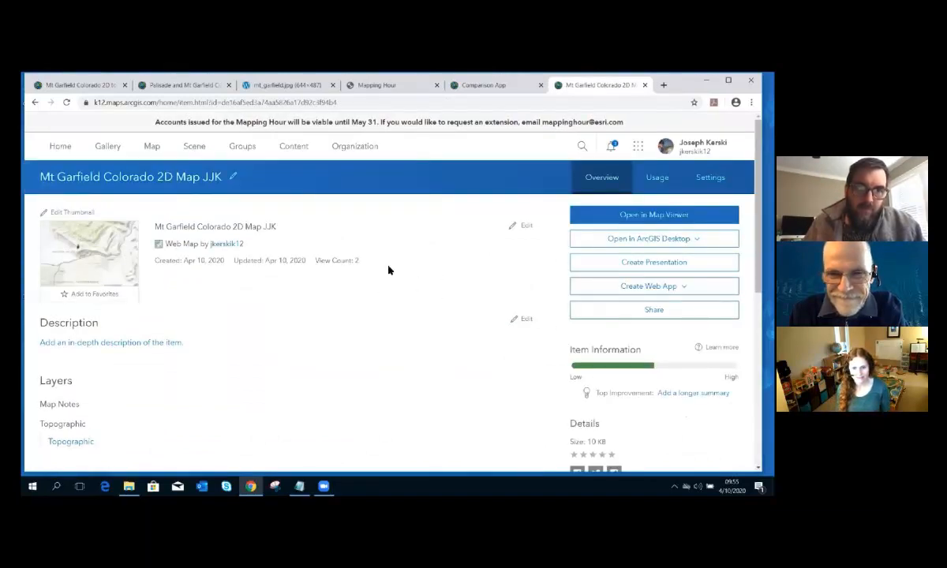
{"action": "left_click", "coordinate": [629, 288]}
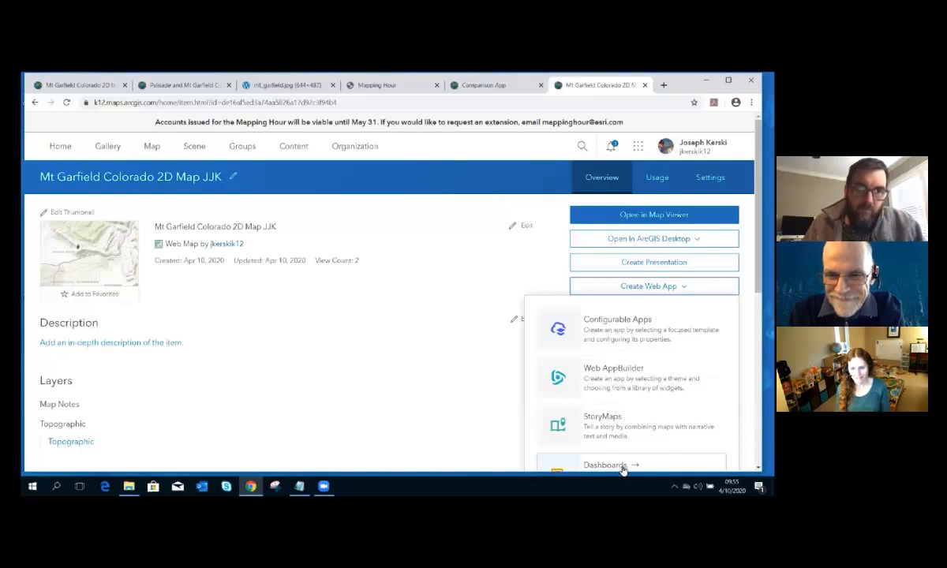
{"action": "left_click", "coordinate": [632, 336]}
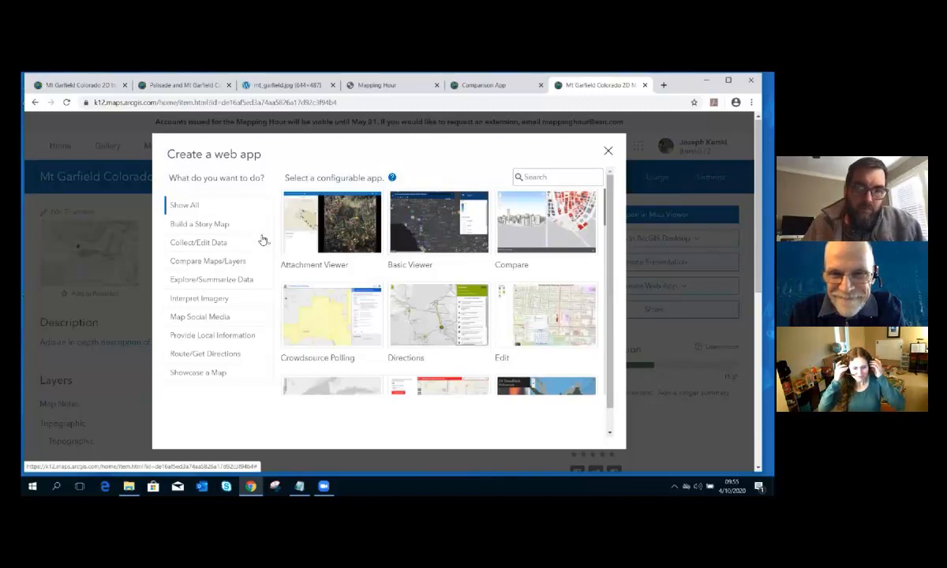
- Search the app templates for "compare", narrow them to Compare Maps/Layers, and create a web app from the Compare template
{"action": "left_click", "coordinate": [535, 177]}
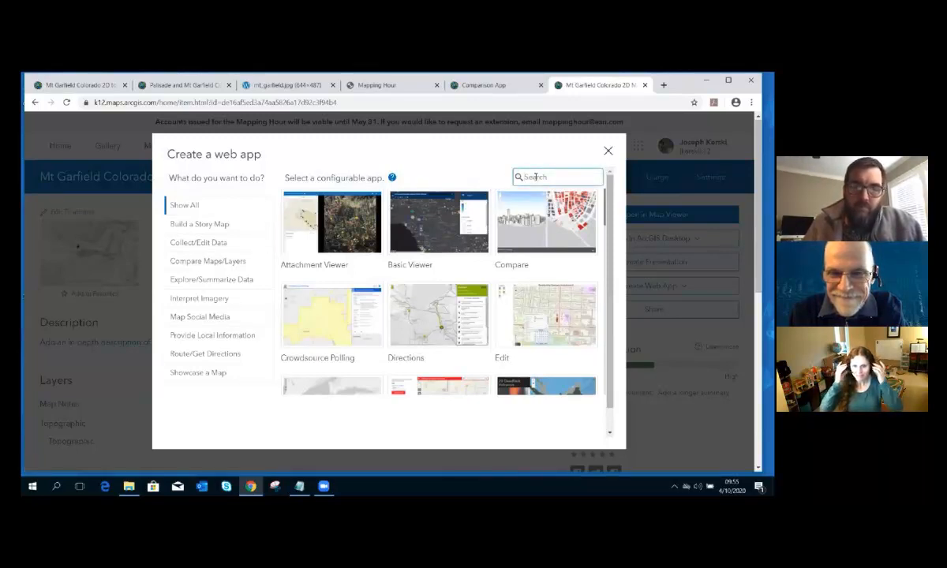
{"action": "type", "text": "compare"}
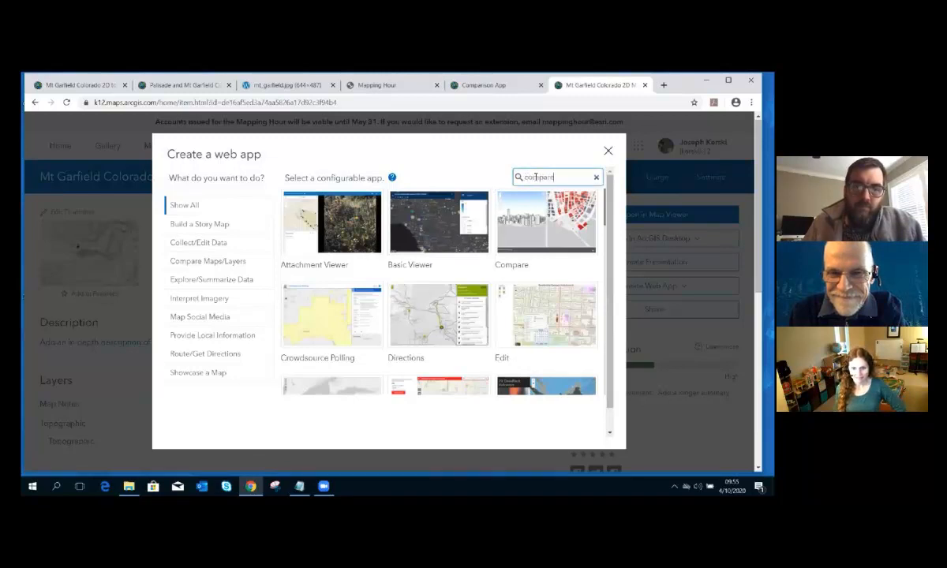
{"action": "mouse_move", "coordinate": [332, 220]}
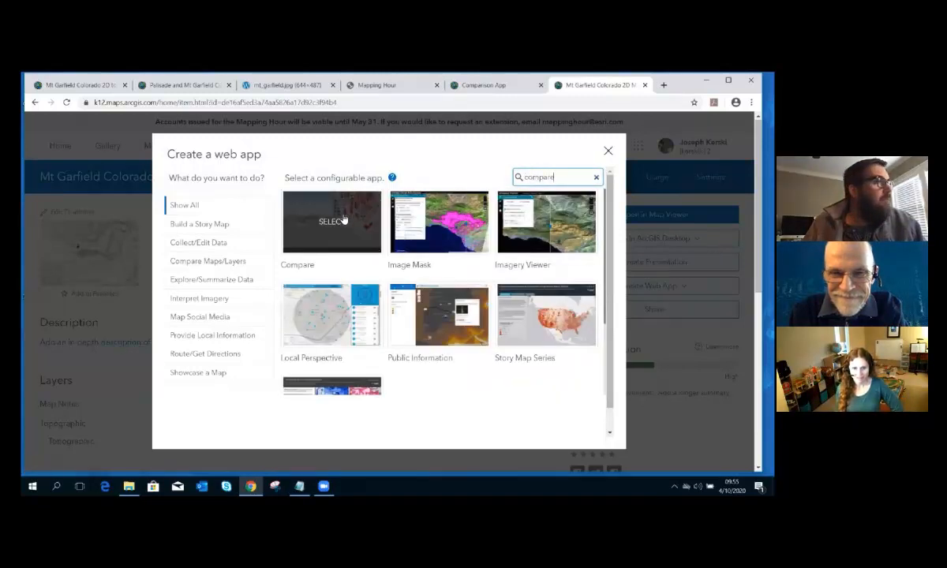
{"action": "left_click", "coordinate": [192, 265]}
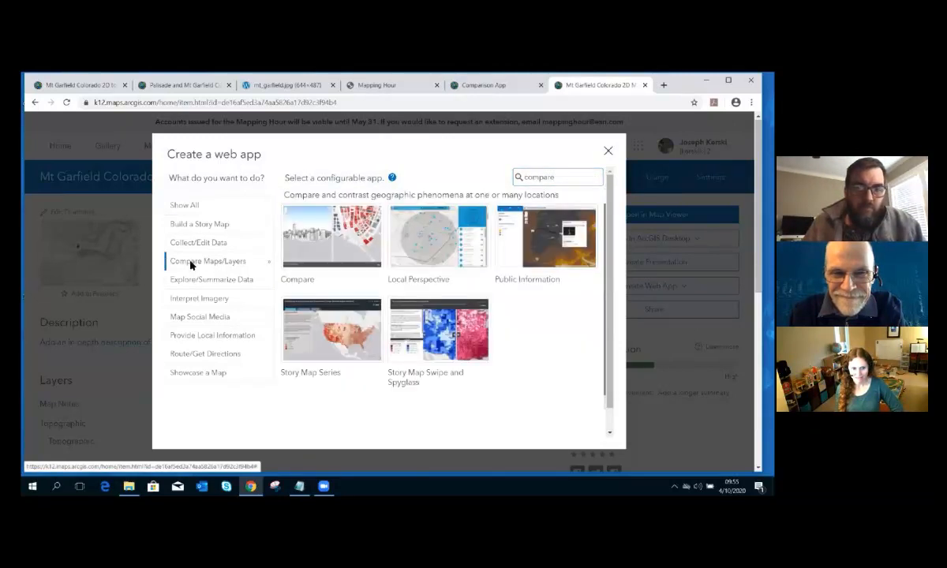
{"action": "left_click", "coordinate": [331, 239]}
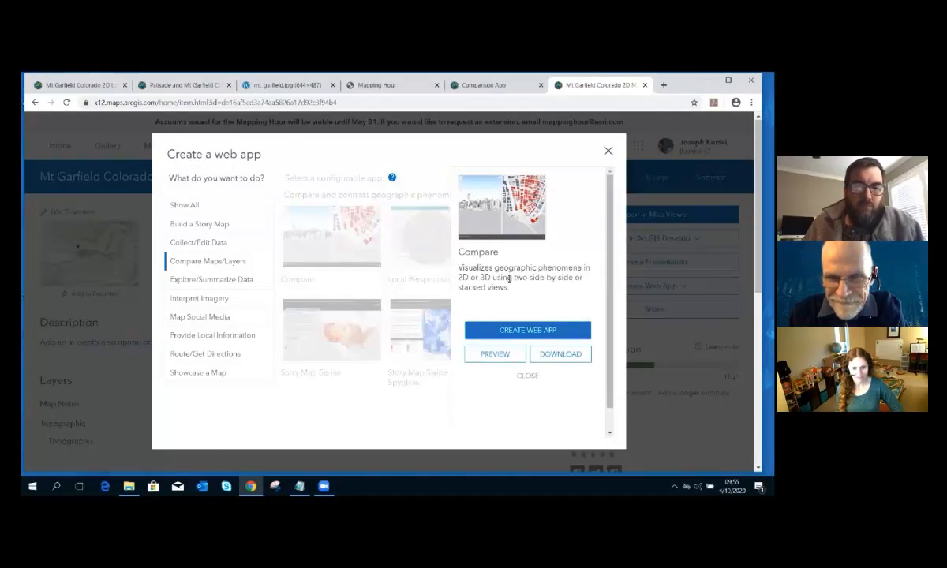
{"action": "left_click", "coordinate": [521, 330]}
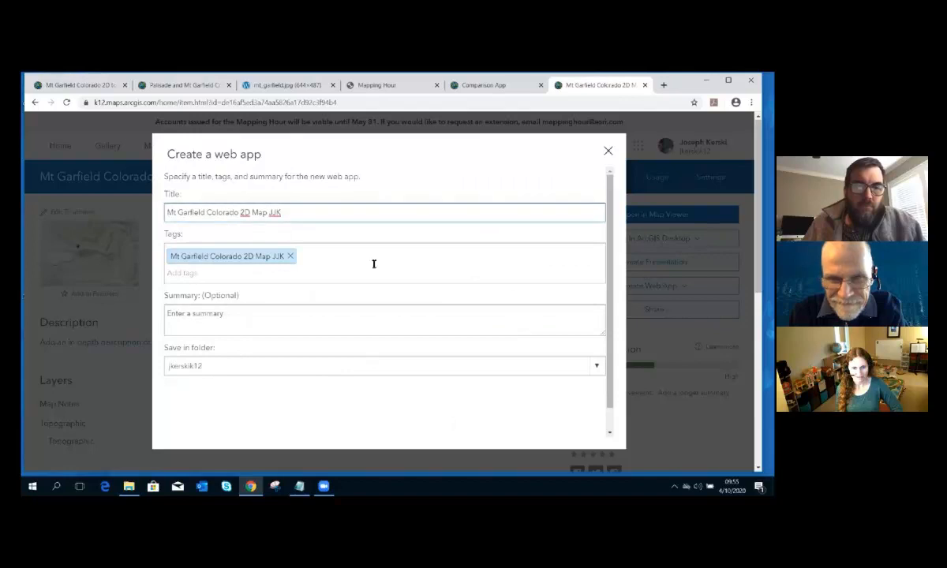
- Copy "Mt Garfield Colorado 2D 3D Compare App JJK" from the Notepad notes and use it as the web app's title
{"action": "left_click", "coordinate": [299, 486]}
{"action": "left_click", "coordinate": [565, 231]}
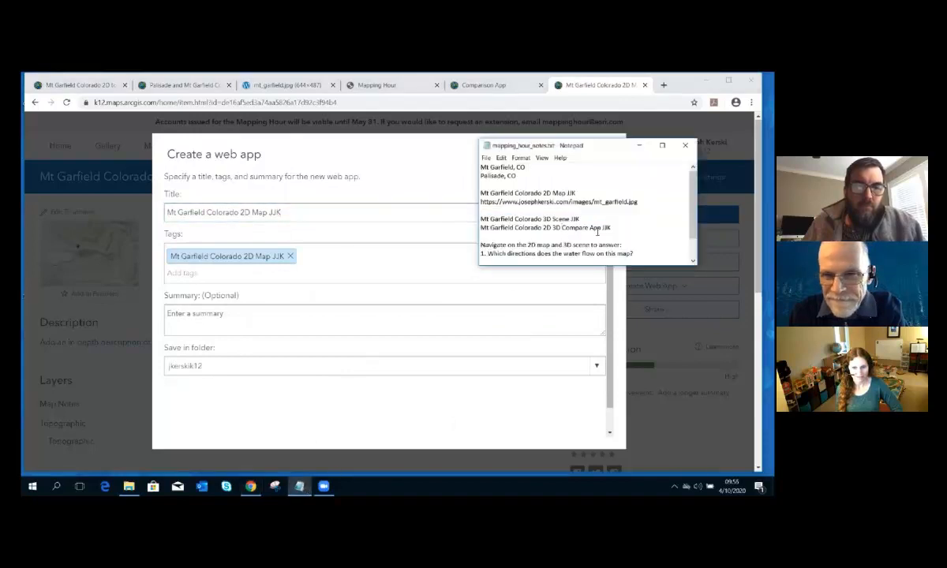
{"action": "left_click_drag", "start_coordinate": [613, 228], "coordinate": [479, 228]}
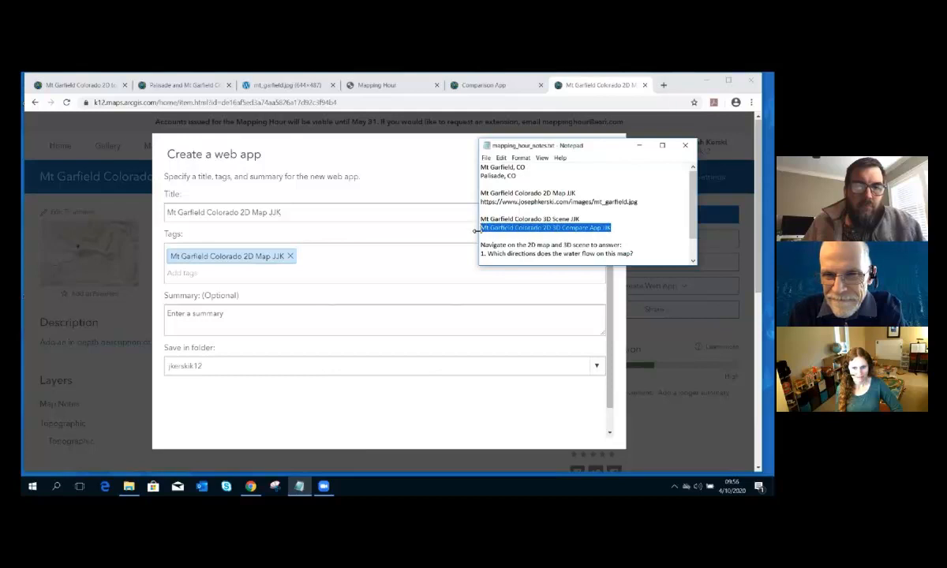
{"action": "key", "text": "ctrl+c"}
{"action": "left_click_drag", "start_coordinate": [282, 212], "coordinate": [163, 217]}
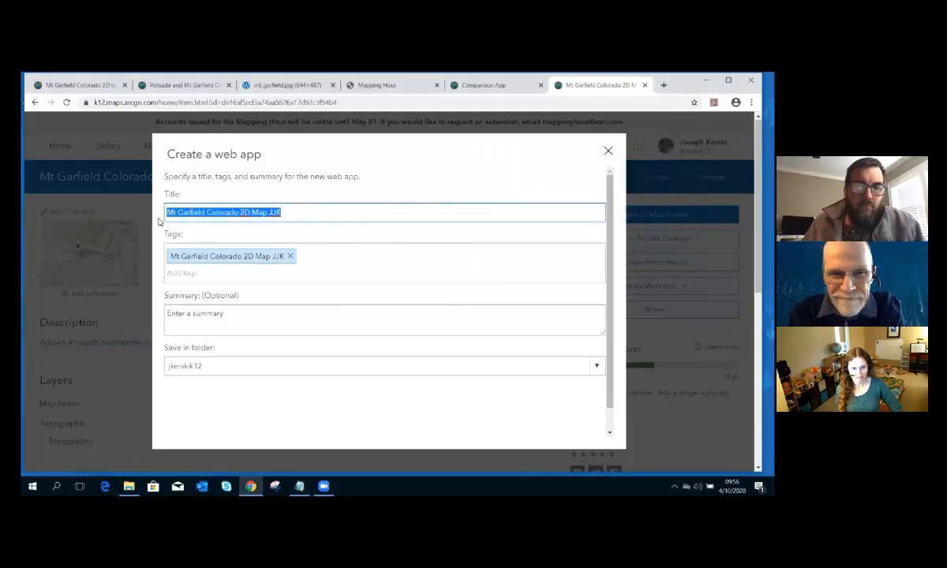
{"action": "key", "text": "ctrl+v"}
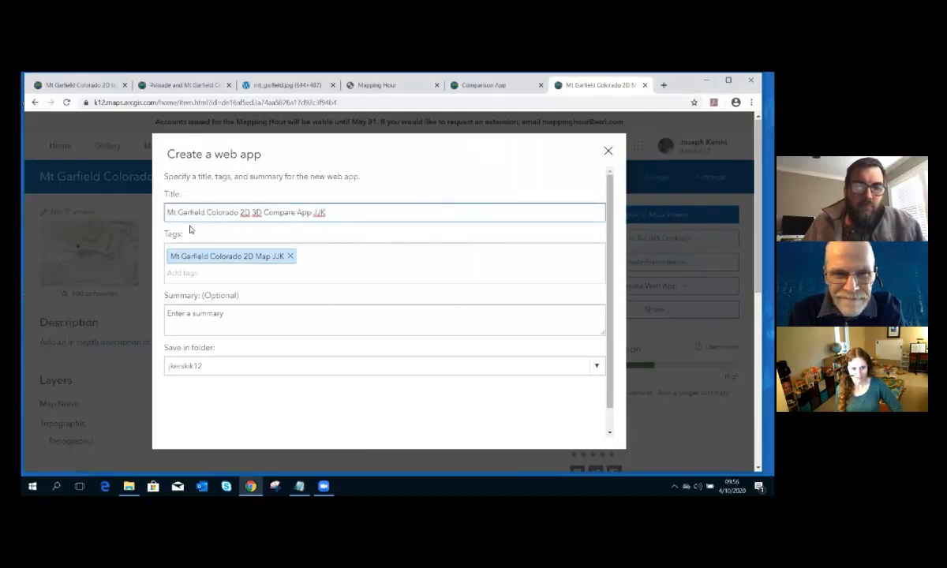
- Replace the web app's existing tag with "Mt Garfield Colorado 2D 3D Compare App JJK"
{"action": "left_click", "coordinate": [289, 256]}
{"action": "key", "text": "ctrl+v"}
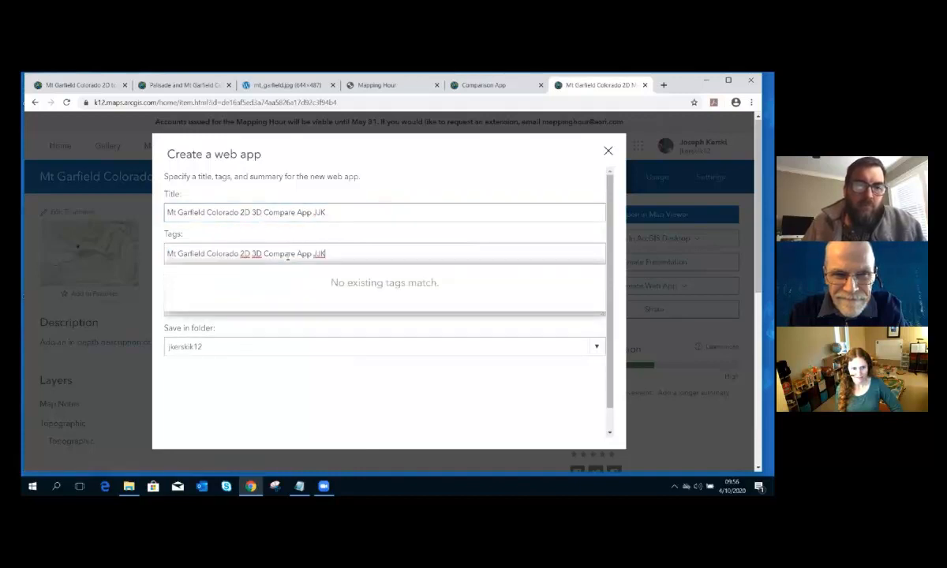
{"action": "key", "text": "Return"}
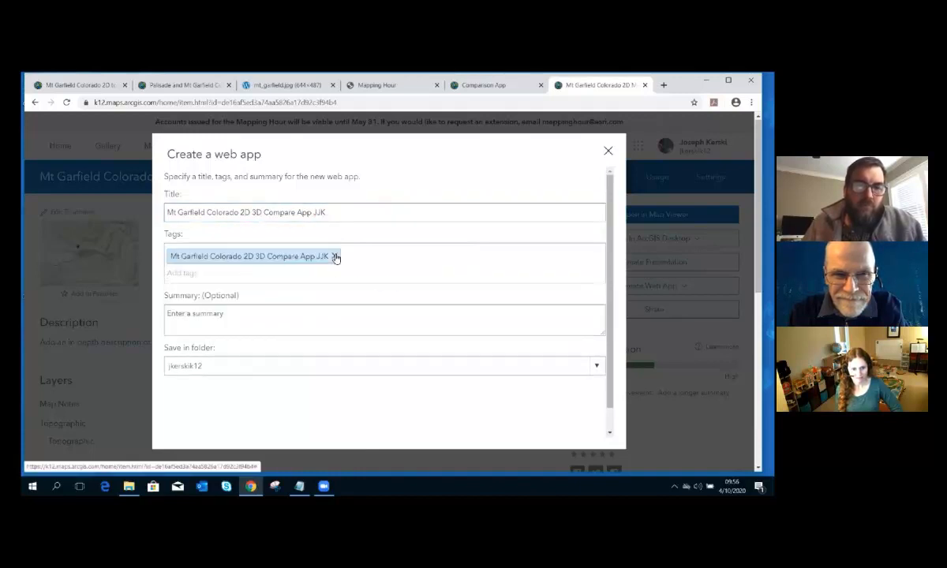
- Enter "Mt Garfield Colorado 2D 3D Compare App JJK" as the web app's summary and finish creating the app
{"action": "left_click", "coordinate": [247, 311]}
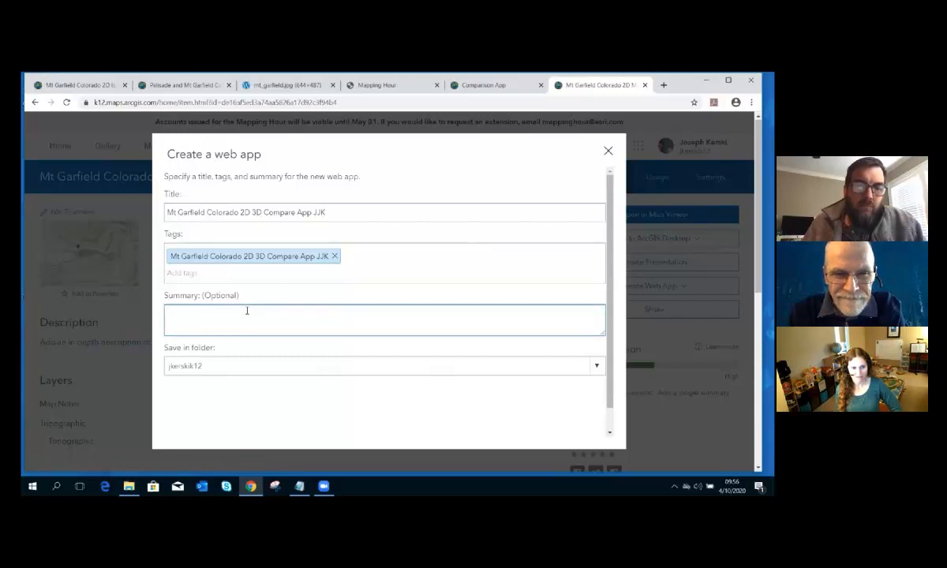
{"action": "key", "text": "ctrl+v"}
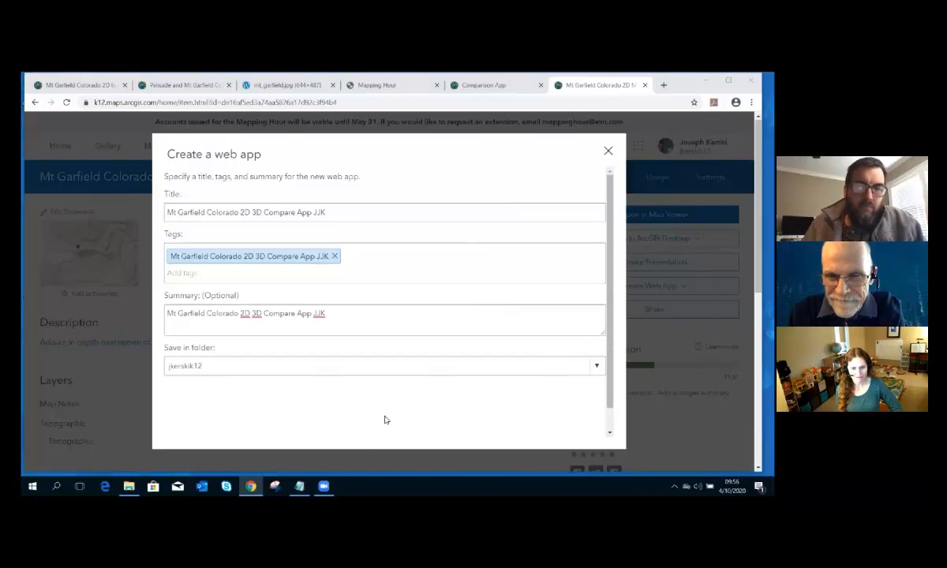
{"action": "left_click", "coordinate": [610, 431]}
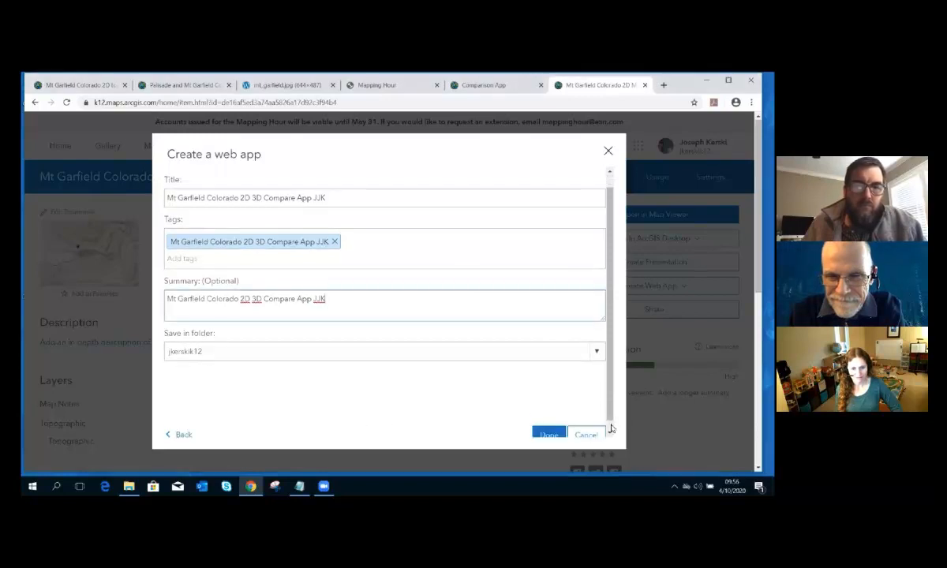
{"action": "left_click", "coordinate": [555, 427]}
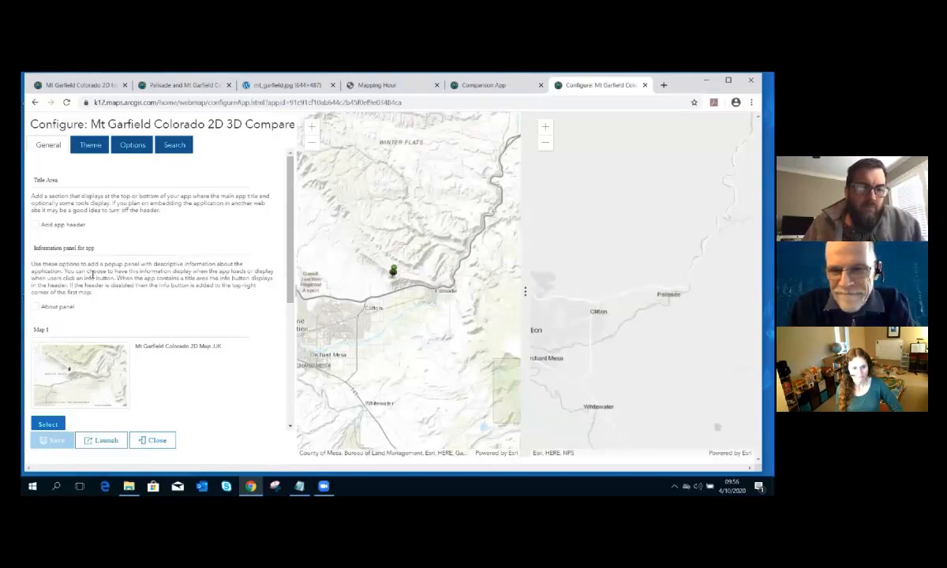
- Add an app header and set its title to "Mt Garfield Colorado 2D 3D Compare App JJK"
{"action": "scroll", "coordinate": [84, 277], "scroll_direction": "down", "scroll_amount": 1}
{"action": "scroll", "coordinate": [83, 287], "scroll_direction": "down", "scroll_amount": 1}
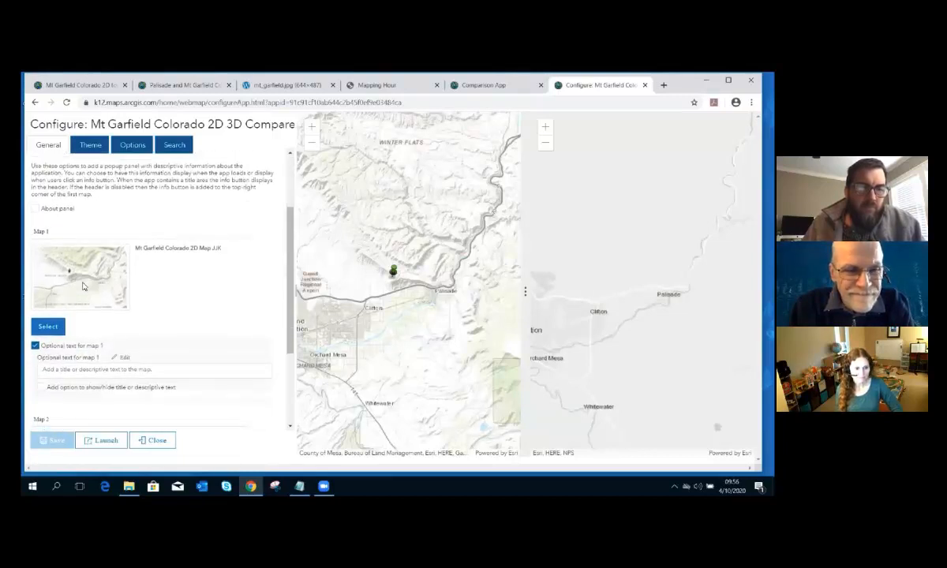
{"action": "scroll", "coordinate": [83, 287], "scroll_direction": "up", "scroll_amount": 2}
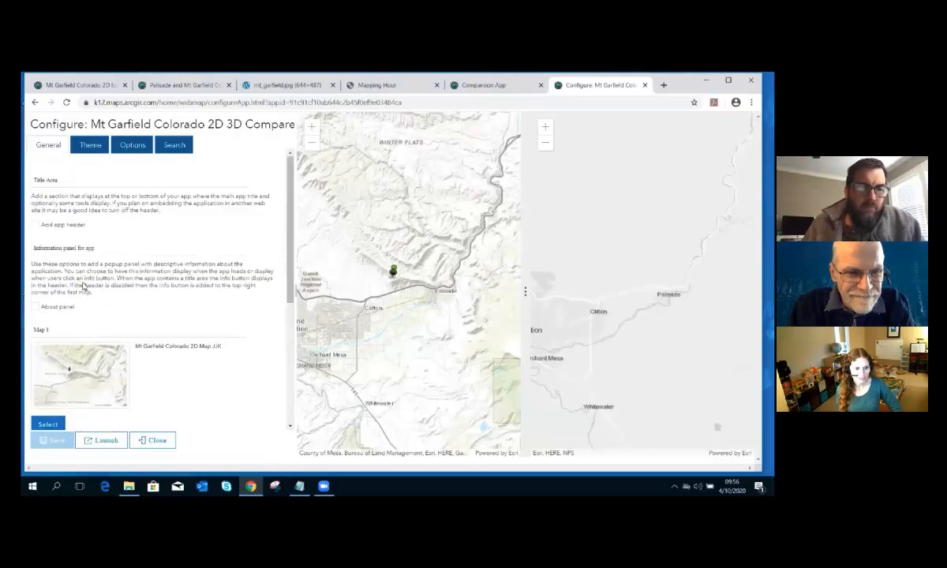
{"action": "left_click", "coordinate": [35, 228]}
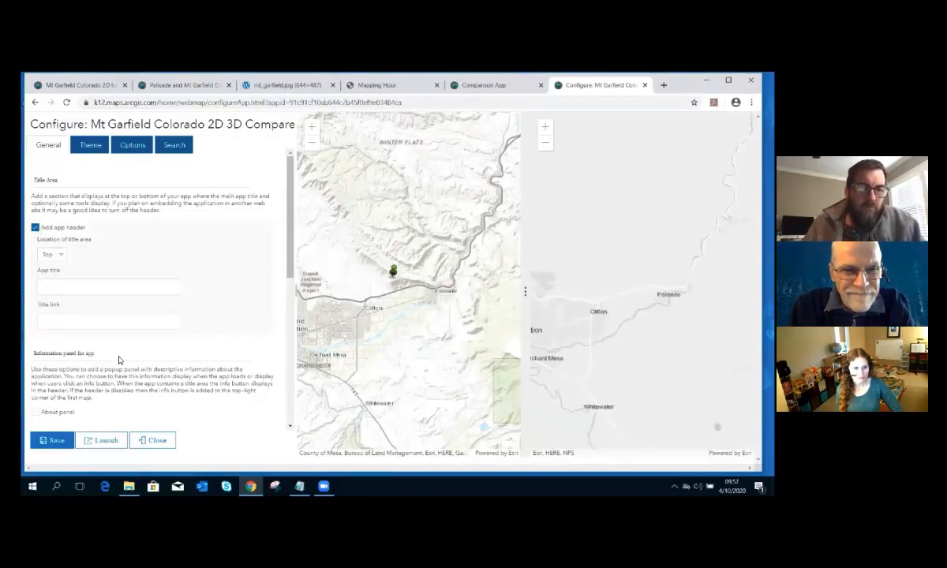
{"action": "scroll", "coordinate": [118, 359], "scroll_direction": "down", "scroll_amount": 1}
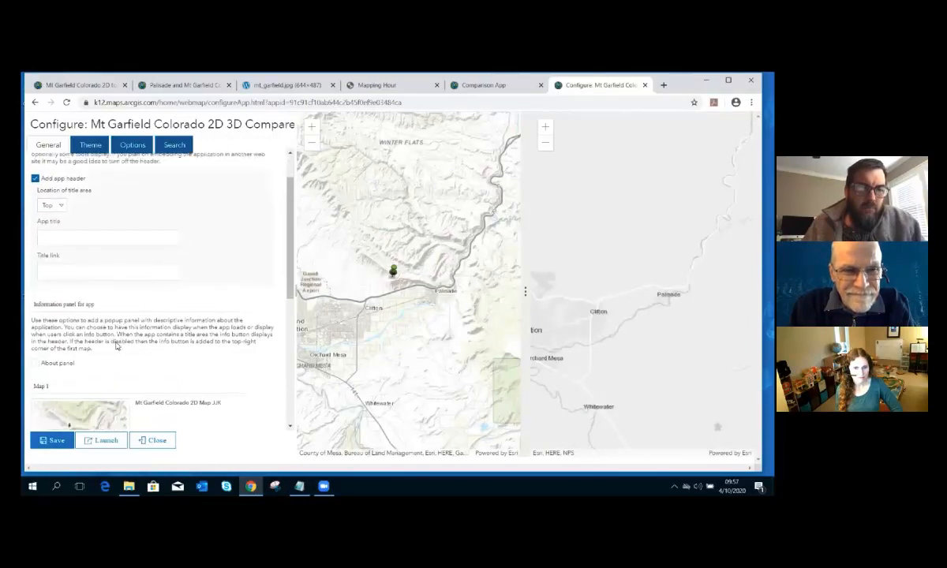
{"action": "left_click", "coordinate": [83, 239]}
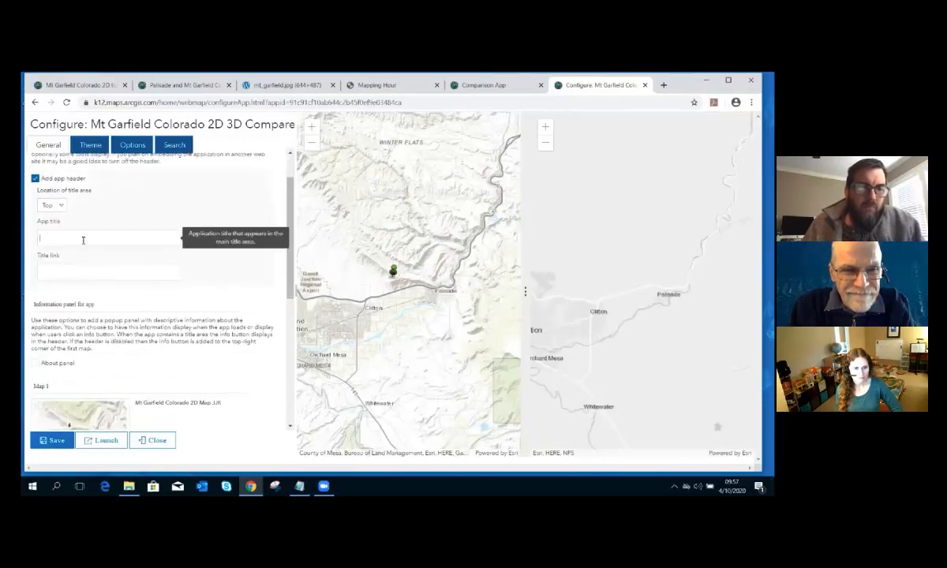
{"action": "type", "text": "Mt Garfield Colorado 2D 3D Compare App JJK"}
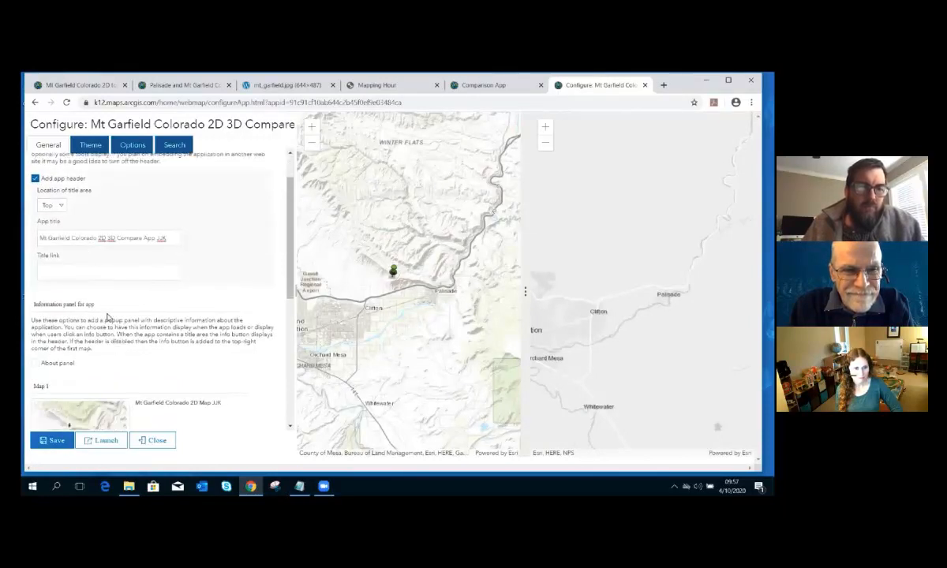
- Enable the About panel and fill its text with the "Navigate on the 2D map and 3D scene to answer" questions copied from the Notepad notes
{"action": "scroll", "coordinate": [111, 322], "scroll_direction": "down", "scroll_amount": 1}
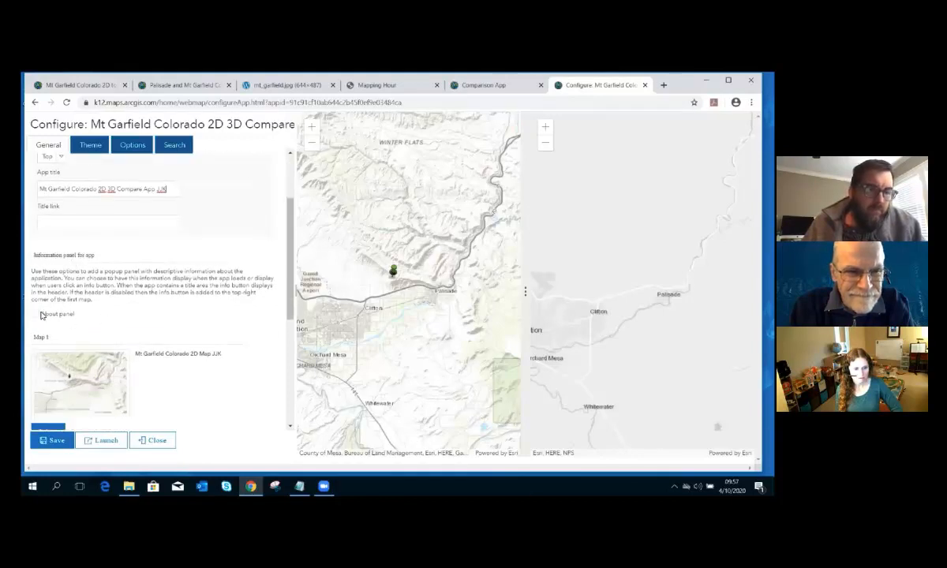
{"action": "left_click", "coordinate": [35, 316]}
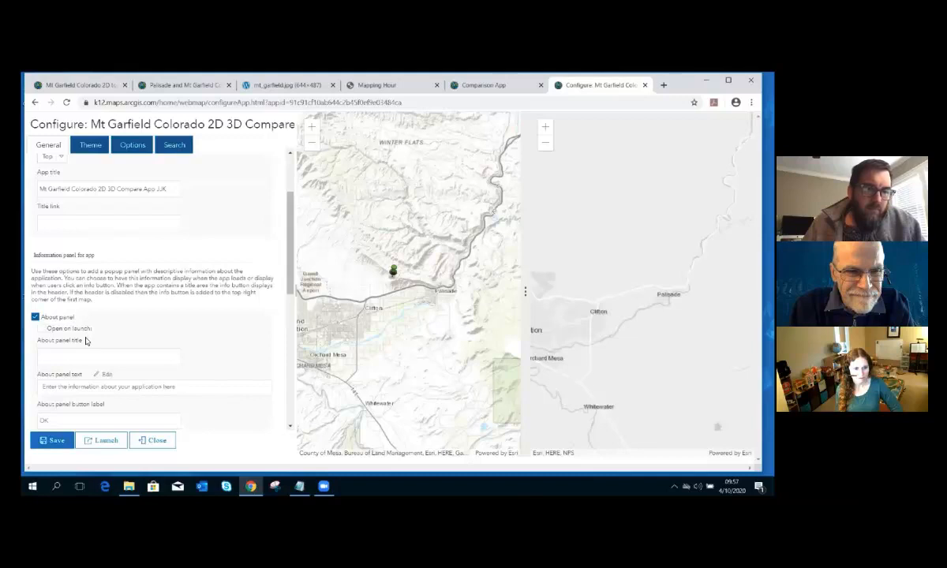
{"action": "scroll", "coordinate": [86, 332], "scroll_direction": "down", "scroll_amount": 1}
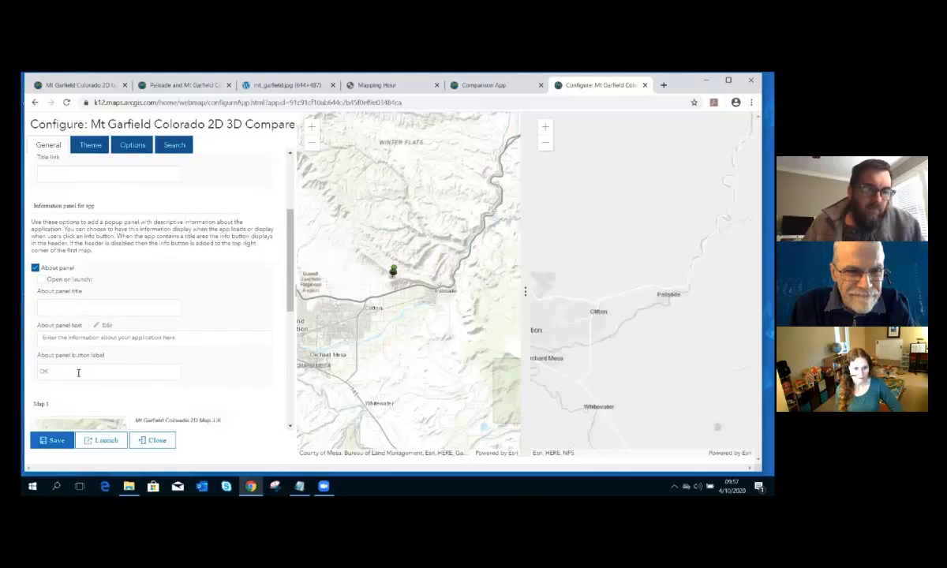
{"action": "left_click", "coordinate": [94, 338]}
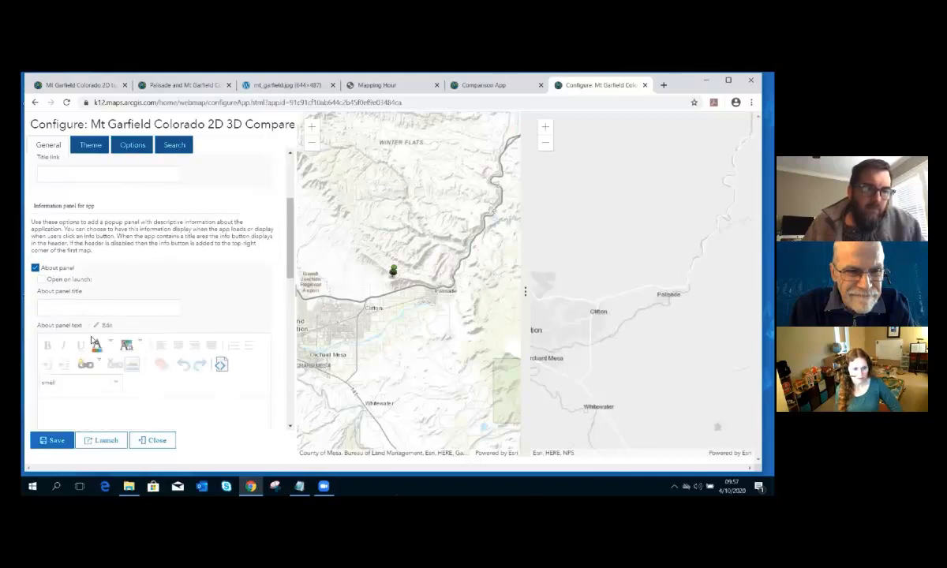
{"action": "left_click", "coordinate": [299, 486]}
{"action": "left_click", "coordinate": [533, 231]}
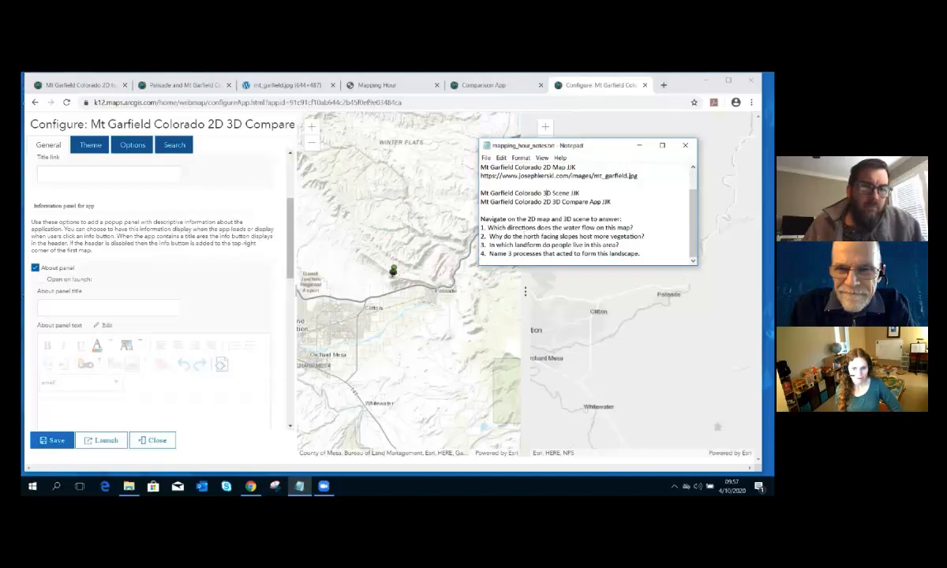
{"action": "left_click_drag", "start_coordinate": [640, 254], "coordinate": [482, 219]}
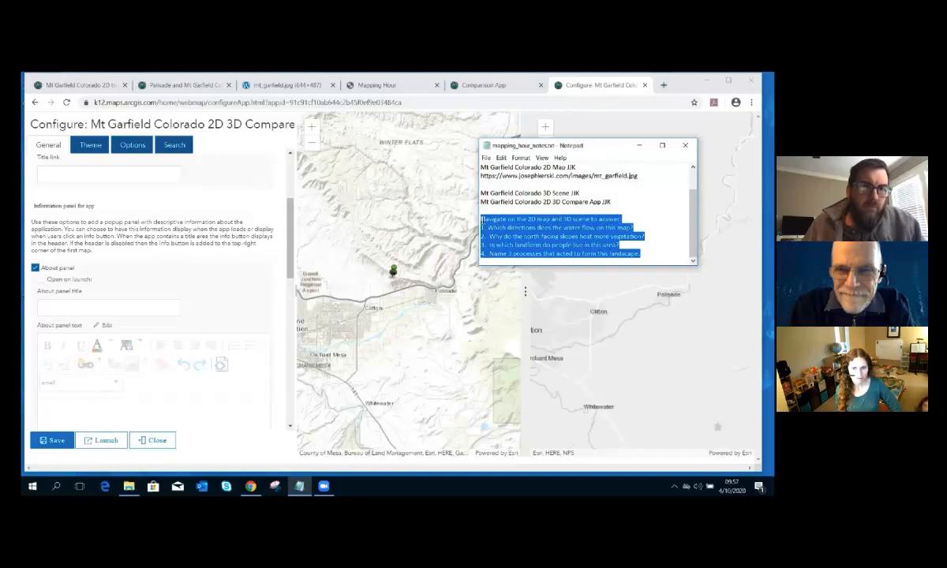
{"action": "key", "text": "ctrl+c"}
{"action": "left_click", "coordinate": [124, 408]}
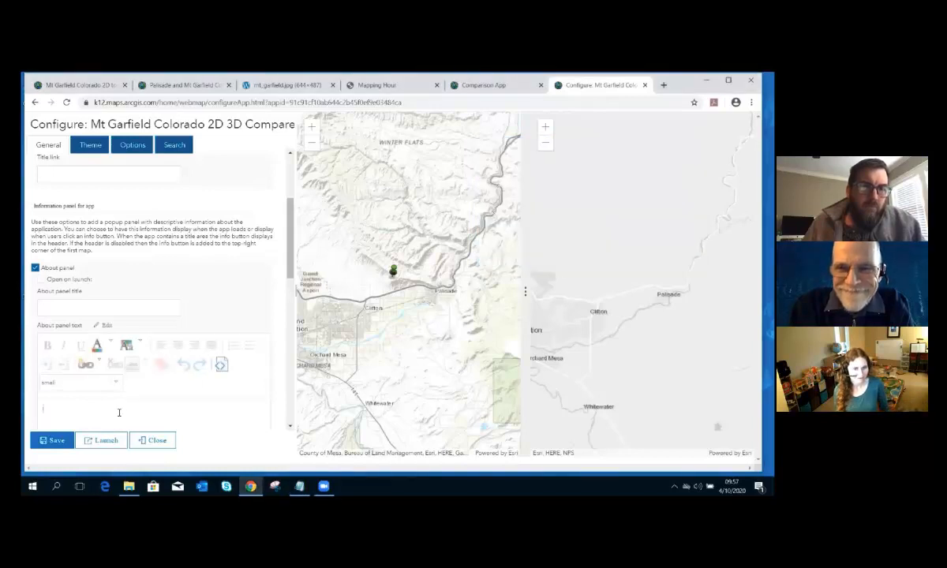
{"action": "key", "text": "ctrl+v"}
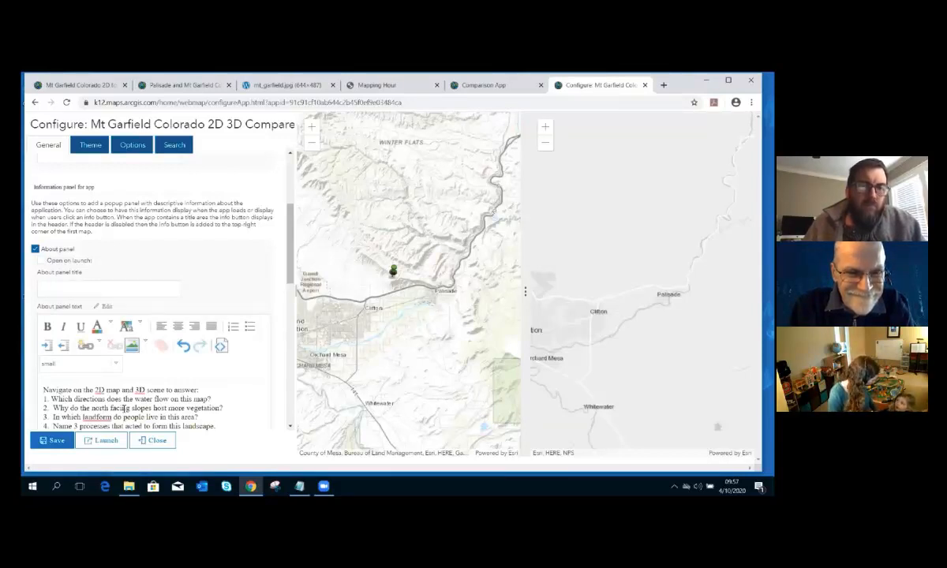
- View the mt_garfield.jpg photo, and choose the web scene "My scenMt Garfield Colorado 3D Scene JJK" as the app's Map 2
{"action": "left_click", "coordinate": [302, 86]}
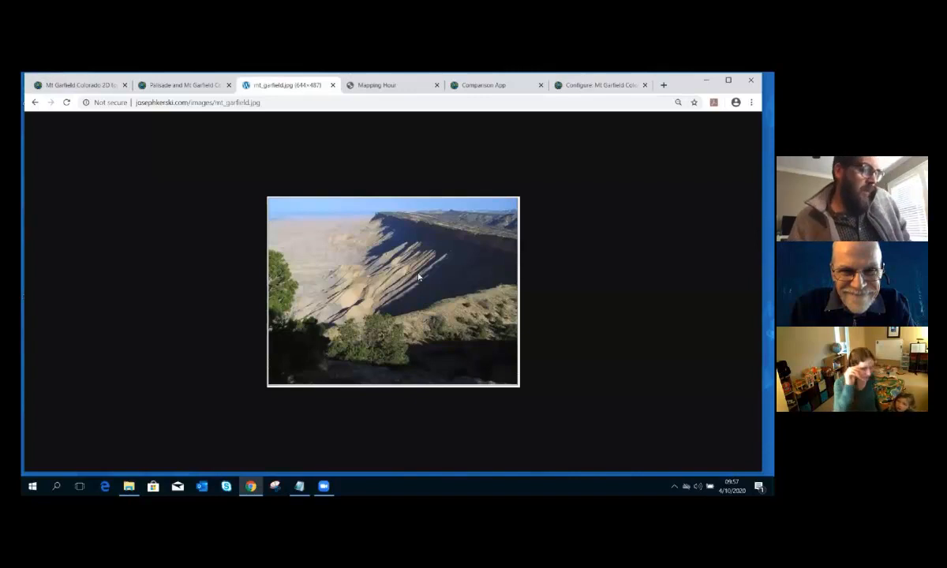
{"action": "left_click", "coordinate": [584, 85]}
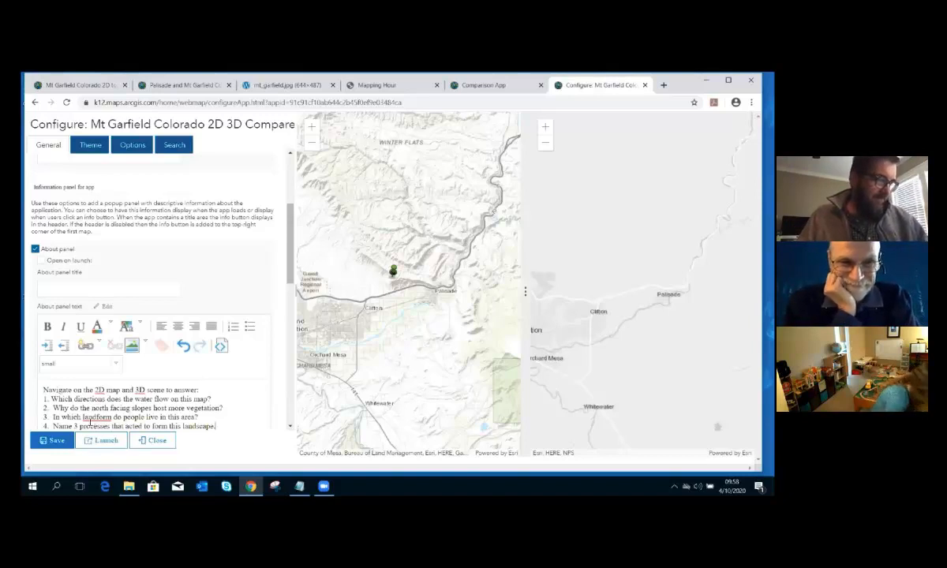
{"action": "scroll", "coordinate": [90, 424], "scroll_direction": "down", "scroll_amount": 3}
{"action": "scroll", "coordinate": [87, 395], "scroll_direction": "down", "scroll_amount": 4}
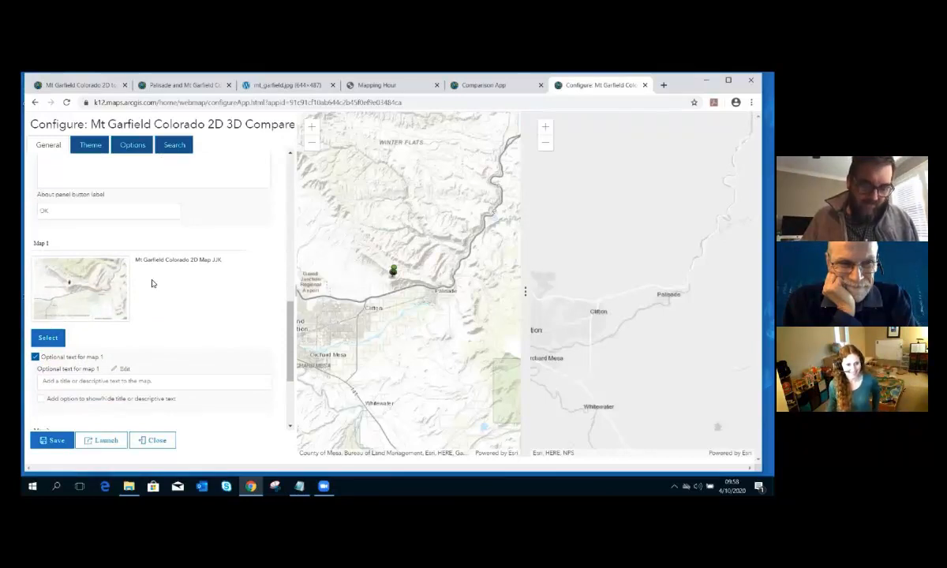
{"action": "scroll", "coordinate": [99, 326], "scroll_direction": "down", "scroll_amount": 3}
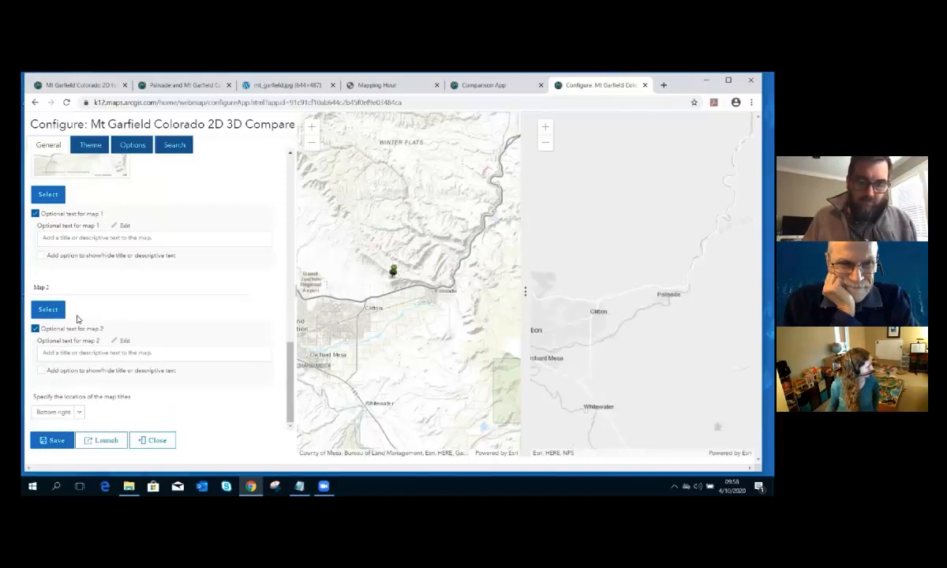
{"action": "left_click", "coordinate": [49, 309]}
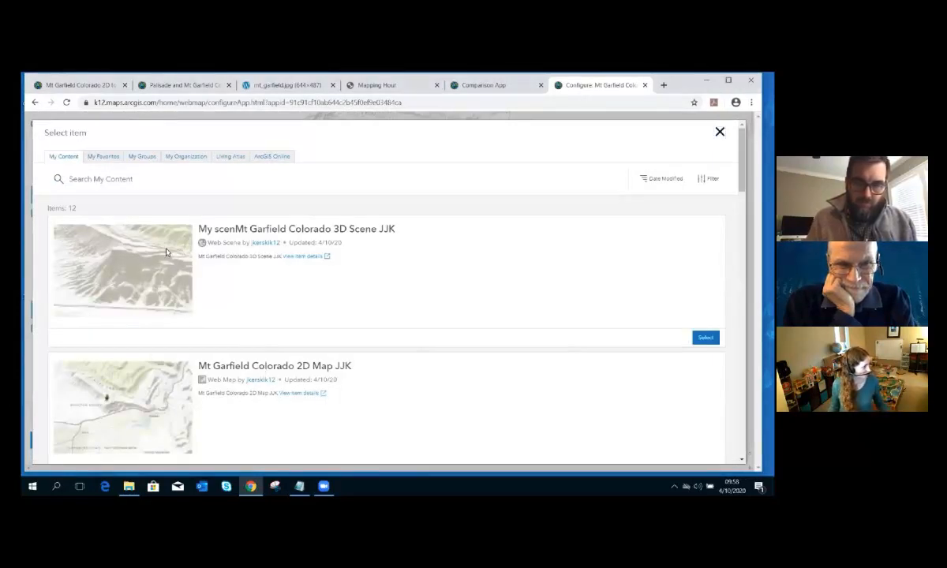
{"action": "left_click", "coordinate": [706, 337]}
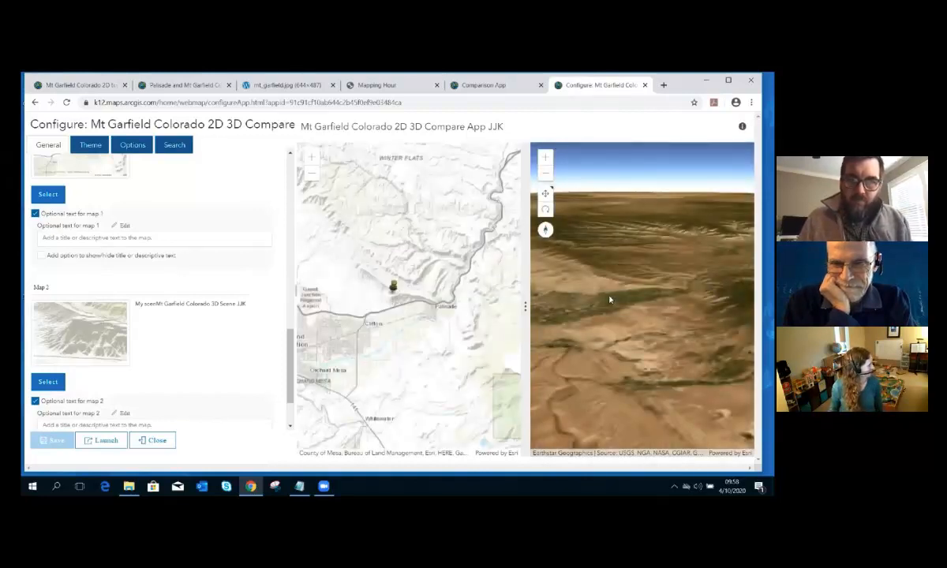
- Navigate the 3D scene preview to the Mt Garfield cliffs and compare the terrain with the linked 2D map
{"action": "left_click_drag", "start_coordinate": [600, 285], "coordinate": [624, 305]}
{"action": "scroll", "coordinate": [624, 305], "scroll_direction": "up", "scroll_amount": 5}
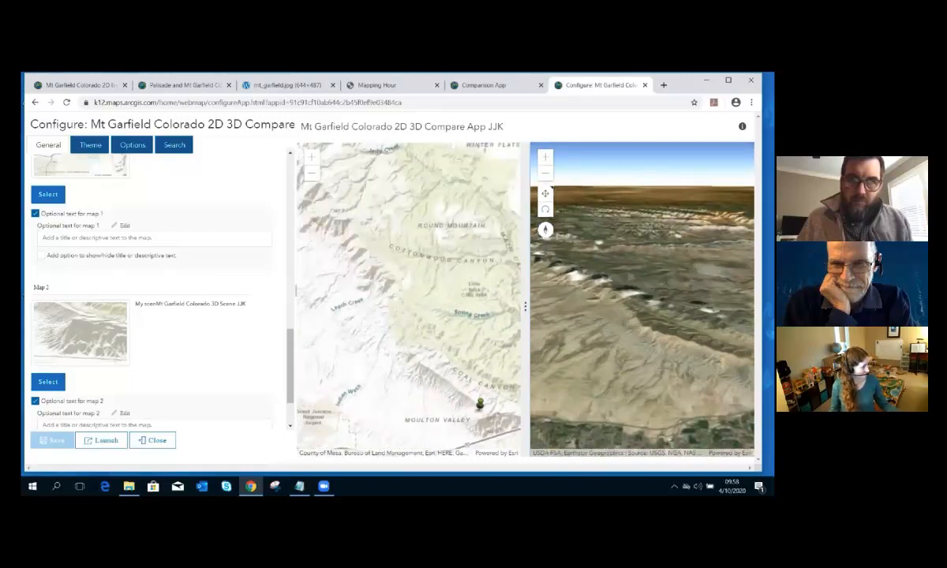
{"action": "scroll", "coordinate": [587, 320], "scroll_direction": "down", "scroll_amount": 2}
{"action": "left_click_drag", "start_coordinate": [614, 321], "coordinate": [608, 270]}
{"action": "scroll", "coordinate": [580, 263], "scroll_direction": "up", "scroll_amount": 4}
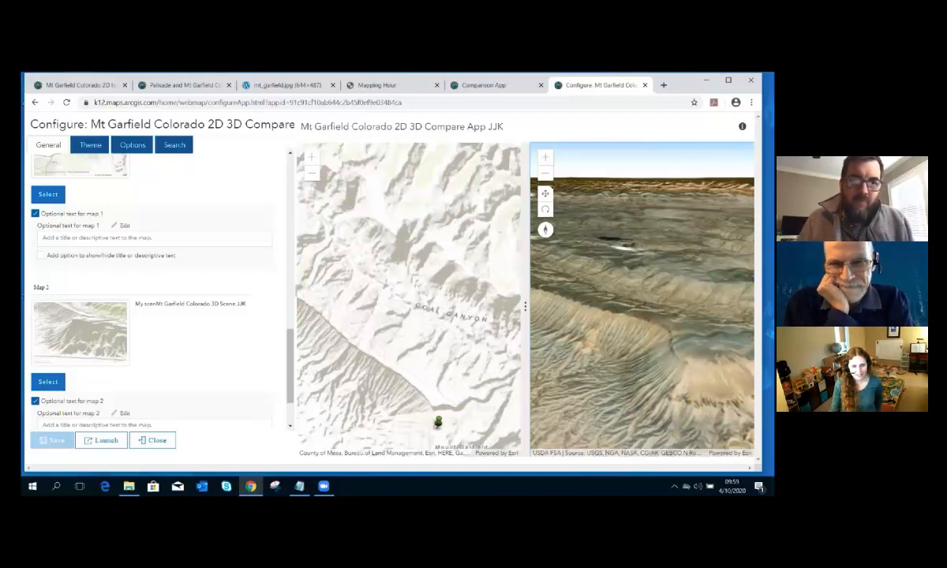
{"action": "left_click_drag", "start_coordinate": [643, 348], "coordinate": [632, 325]}
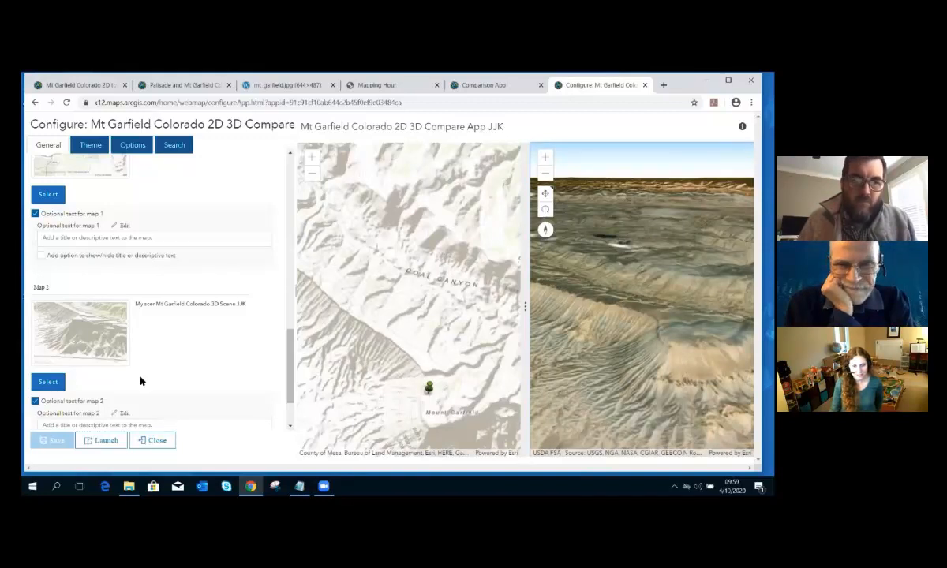
- Add the option to show or hide the title or descriptive text for map 1
{"action": "scroll", "coordinate": [140, 382], "scroll_direction": "down", "scroll_amount": 1}
{"action": "scroll", "coordinate": [140, 380], "scroll_direction": "down", "scroll_amount": 1}
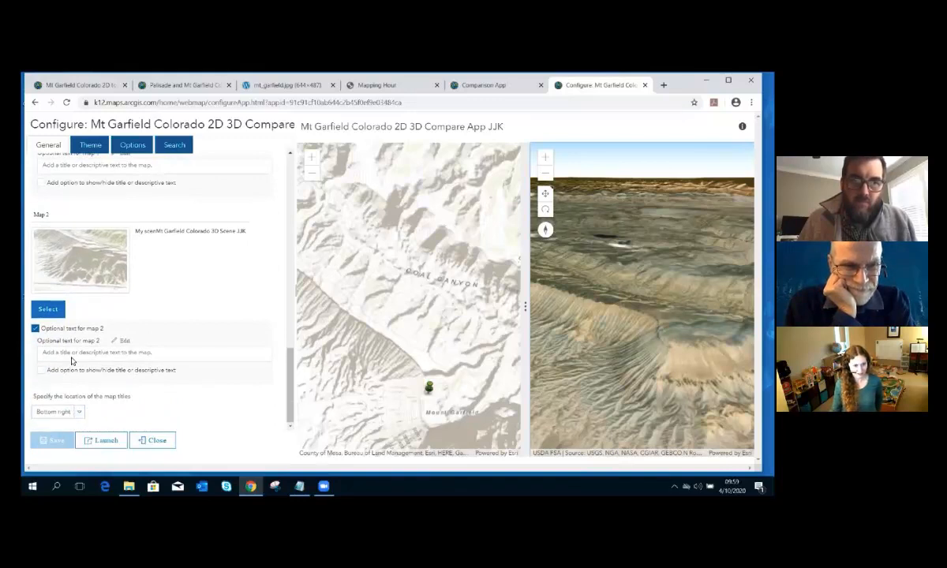
{"action": "scroll", "coordinate": [71, 361], "scroll_direction": "up", "scroll_amount": 3}
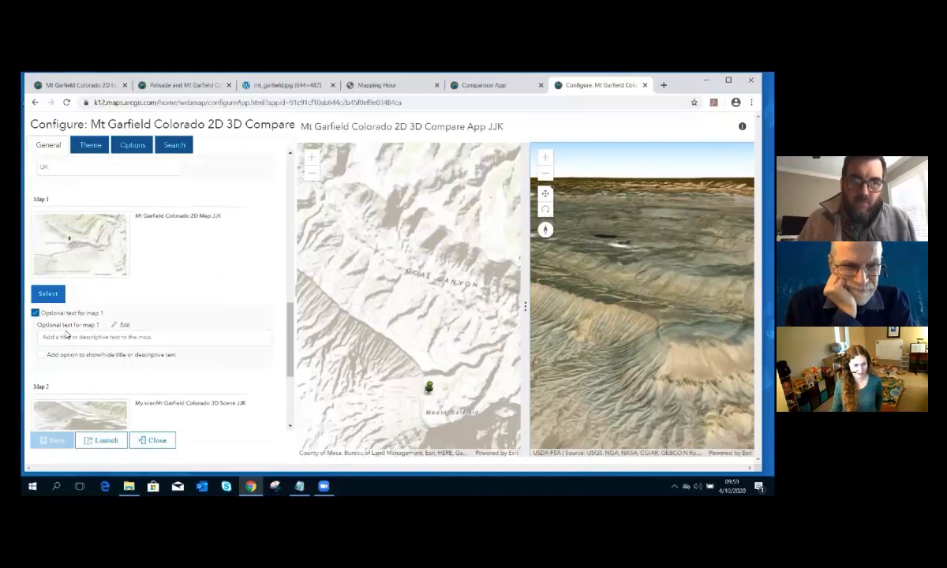
{"action": "scroll", "coordinate": [66, 335], "scroll_direction": "up", "scroll_amount": 2}
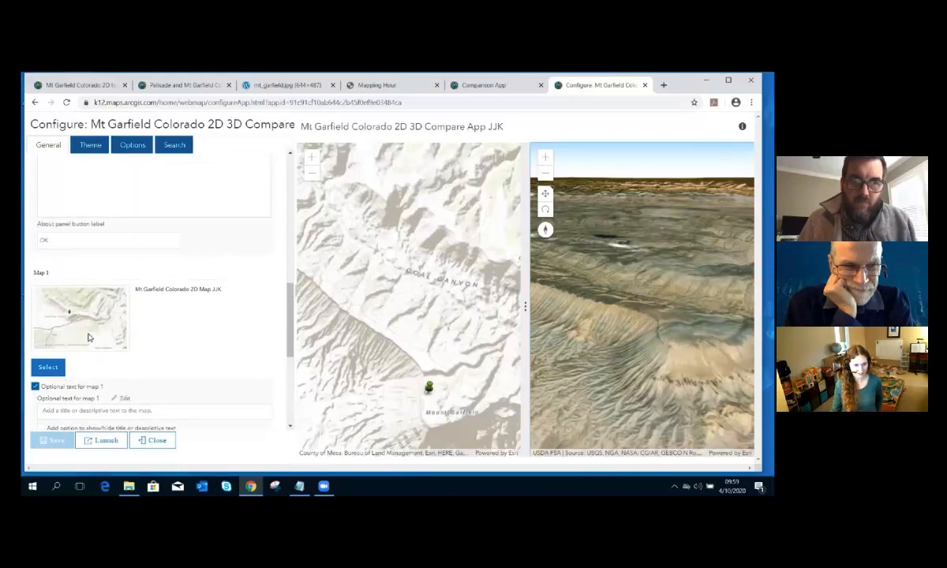
{"action": "scroll", "coordinate": [88, 338], "scroll_direction": "up", "scroll_amount": 1}
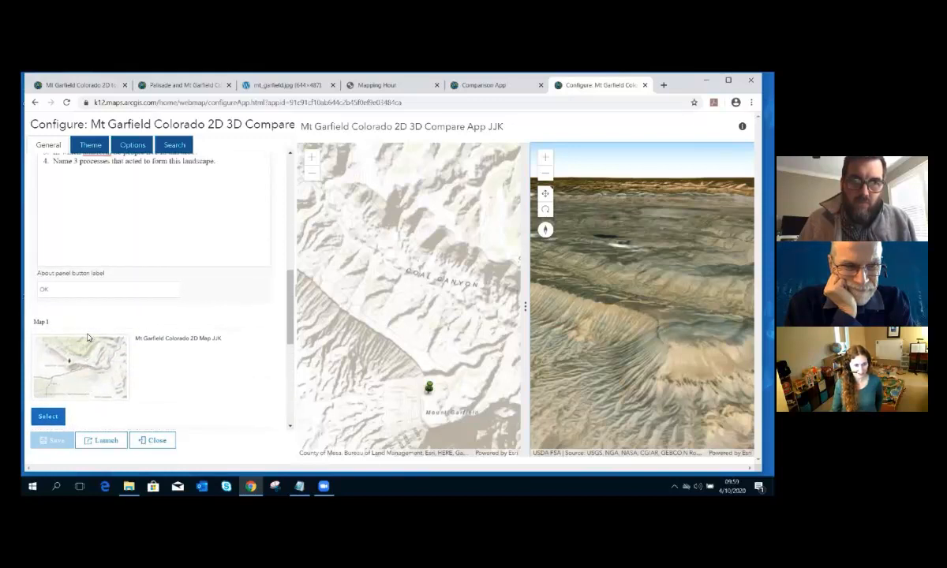
{"action": "scroll", "coordinate": [89, 337], "scroll_direction": "down", "scroll_amount": 1}
{"action": "scroll", "coordinate": [91, 336], "scroll_direction": "up", "scroll_amount": 1}
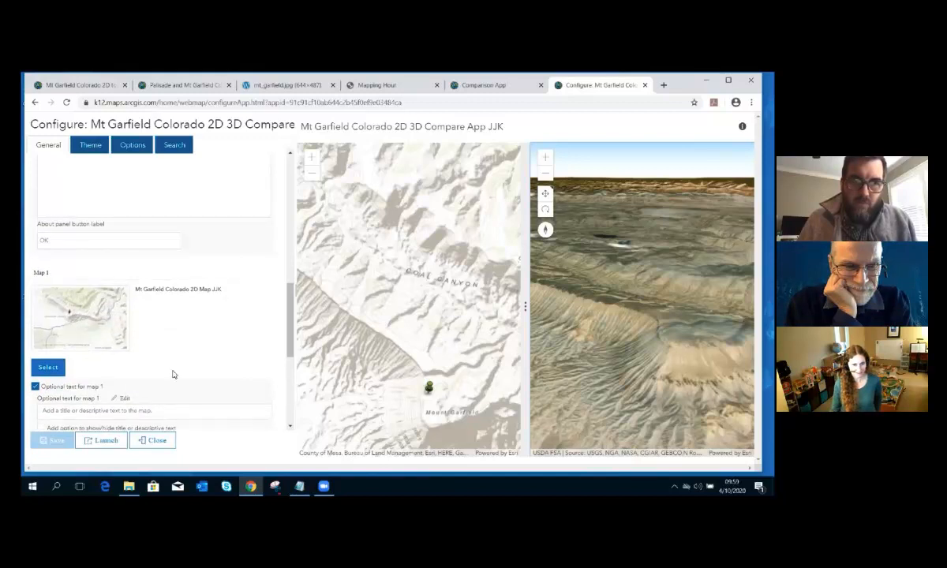
{"action": "scroll", "coordinate": [174, 374], "scroll_direction": "down", "scroll_amount": 1}
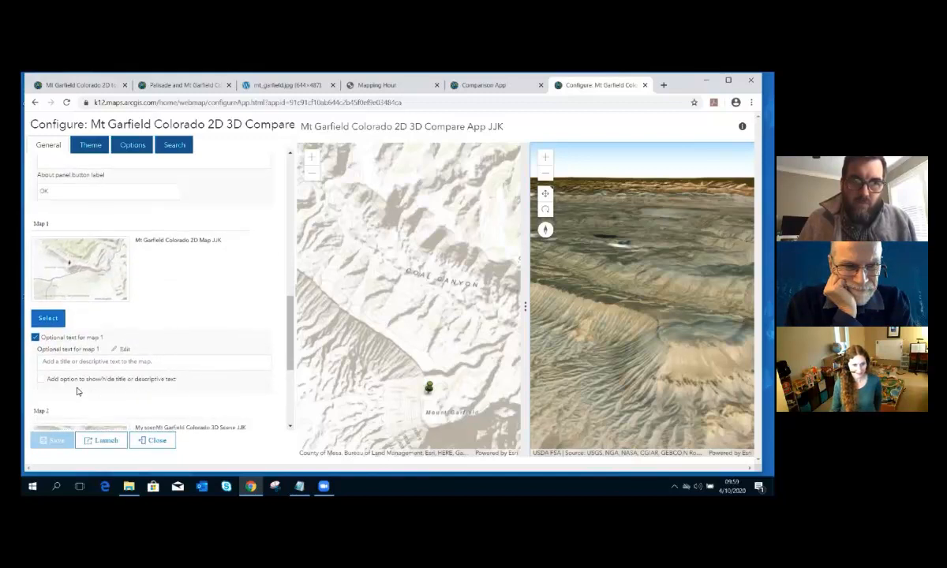
{"action": "scroll", "coordinate": [76, 390], "scroll_direction": "down", "scroll_amount": 1}
{"action": "scroll", "coordinate": [73, 355], "scroll_direction": "up", "scroll_amount": 2}
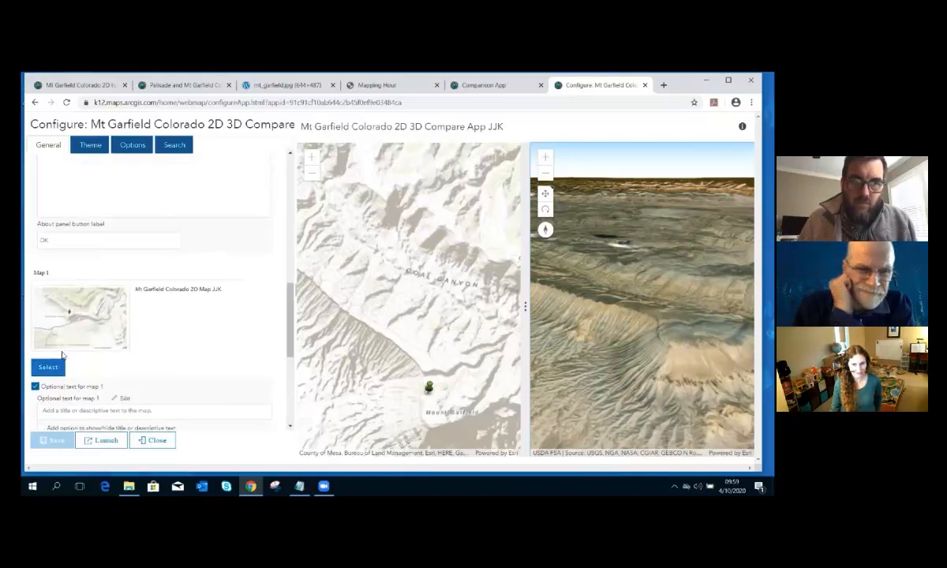
{"action": "scroll", "coordinate": [209, 304], "scroll_direction": "down", "scroll_amount": 1}
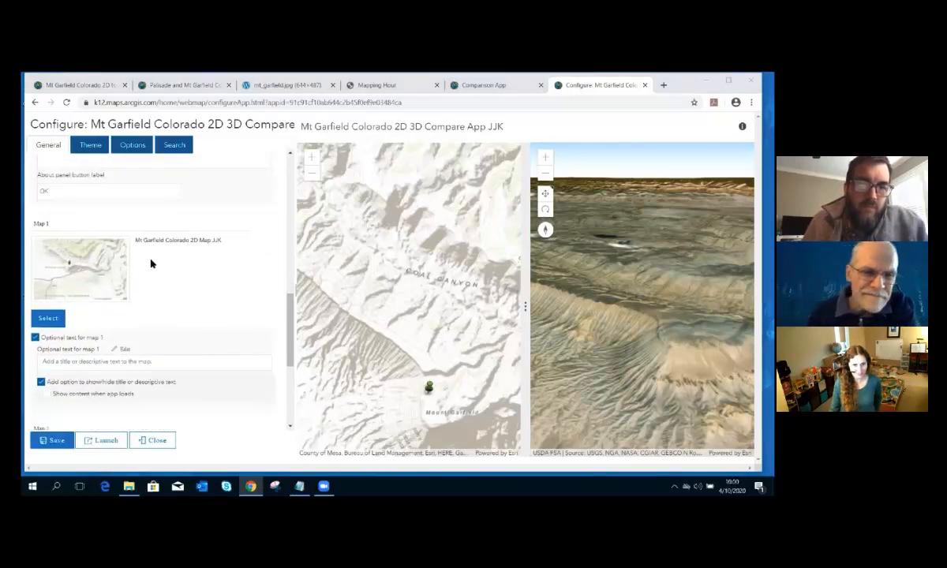
- Enable the scalebar at bottom left and the legend at top right in the compare app's tool options
{"action": "left_click", "coordinate": [133, 147]}
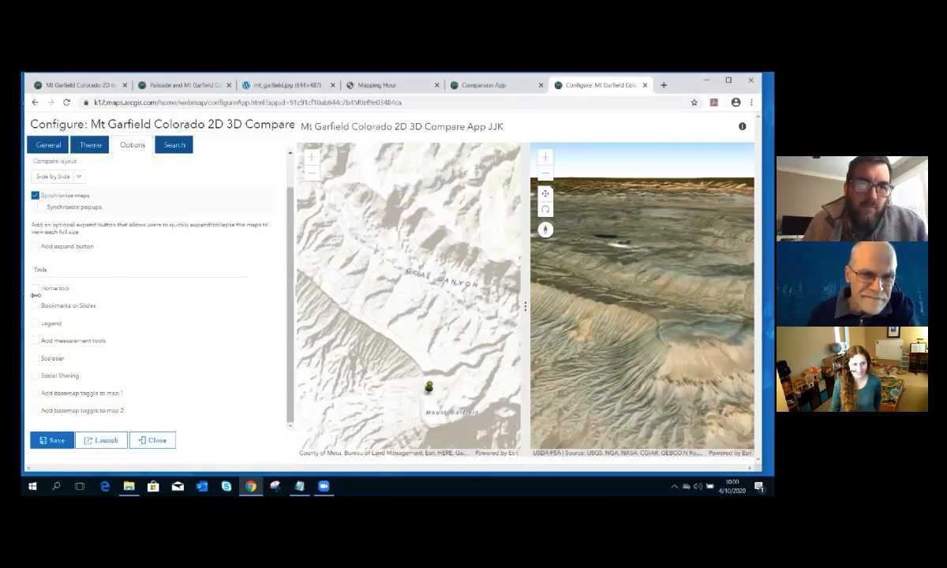
{"action": "left_click", "coordinate": [36, 358]}
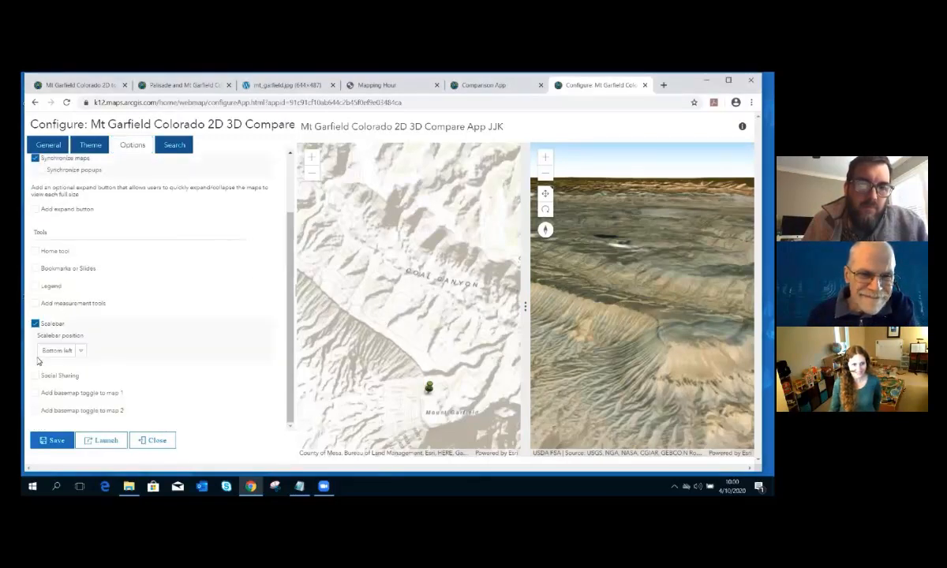
{"action": "left_click", "coordinate": [36, 286]}
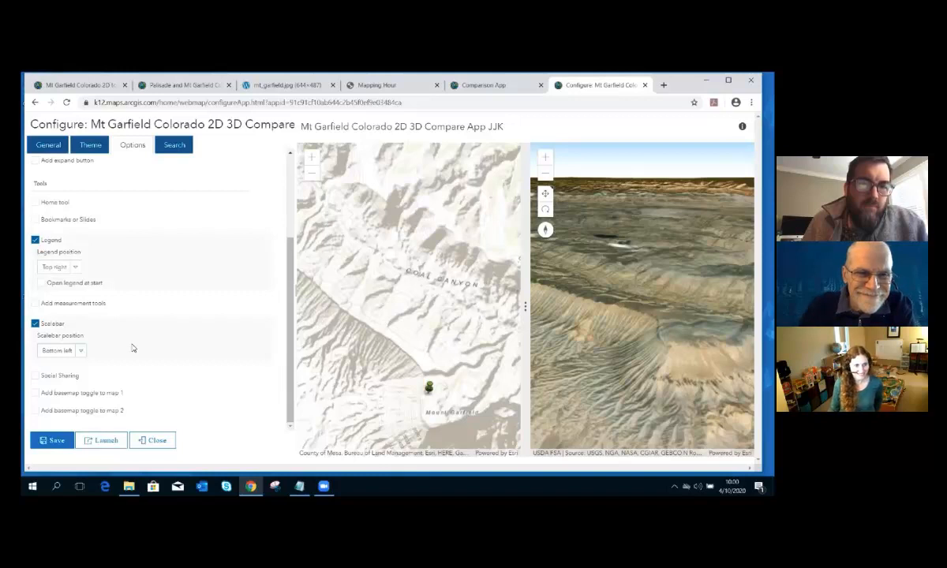
- Add a basemap toggle to map 1 with USA Topo Maps as the alternate basemap, and save the app
{"action": "left_click", "coordinate": [36, 394]}
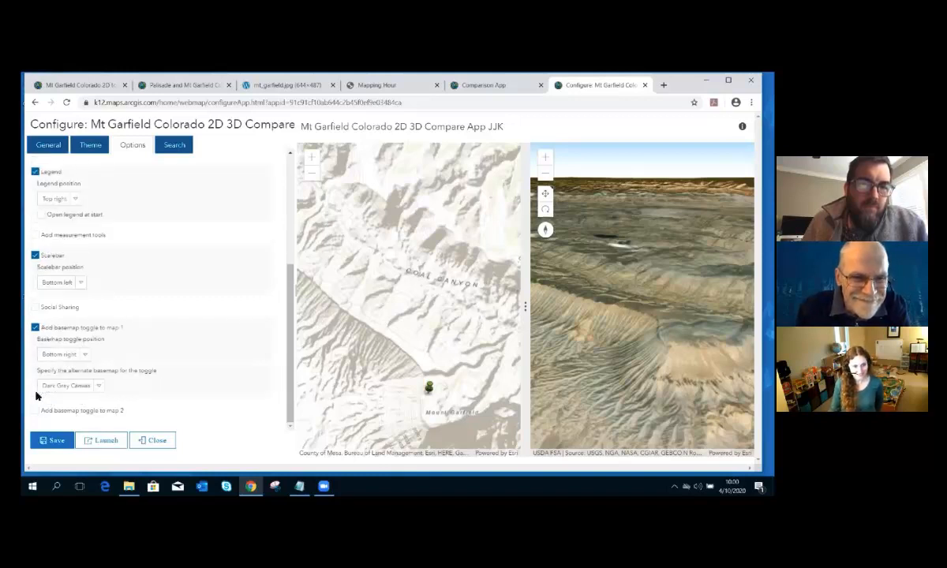
{"action": "left_click", "coordinate": [97, 386]}
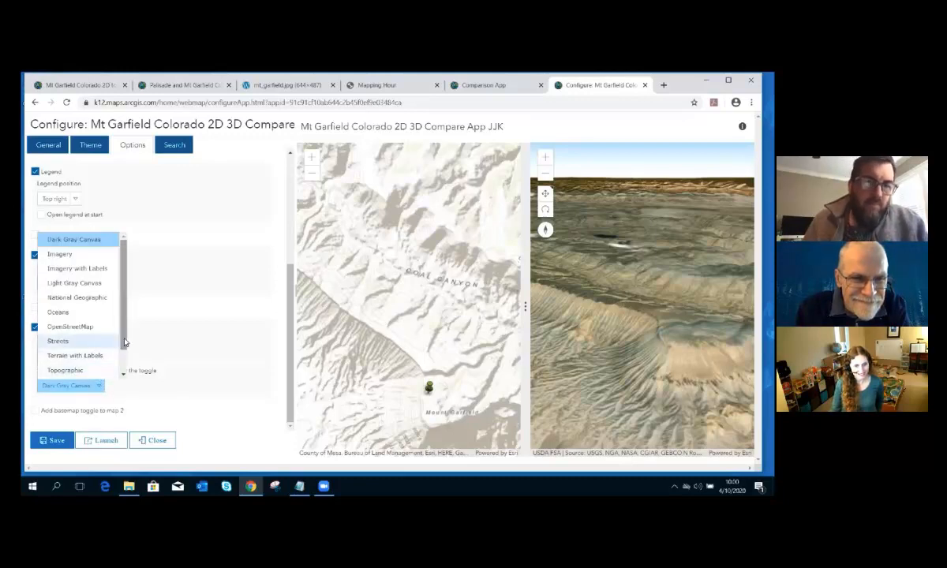
{"action": "scroll", "coordinate": [114, 351], "scroll_direction": "down", "scroll_amount": 1}
{"action": "left_click", "coordinate": [93, 356]}
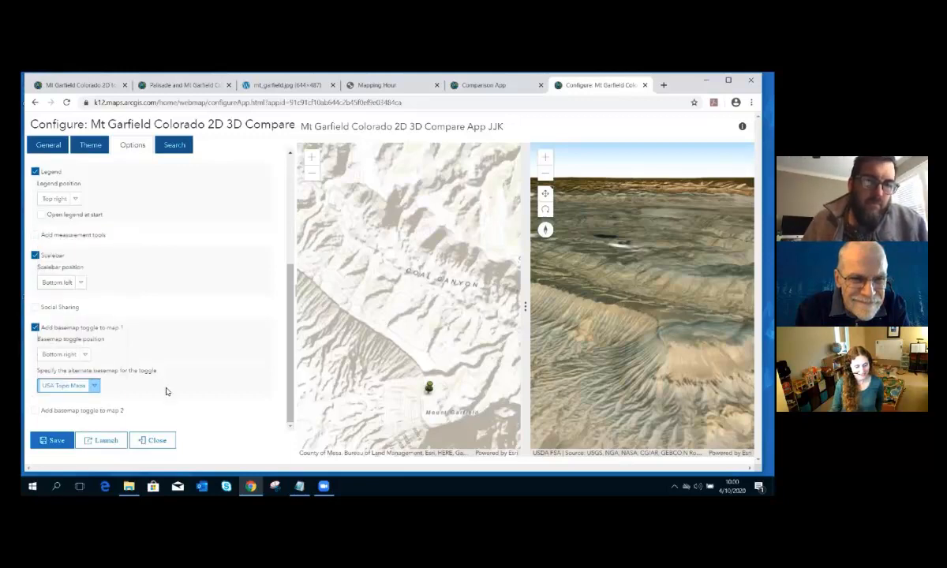
{"action": "left_click", "coordinate": [55, 440]}
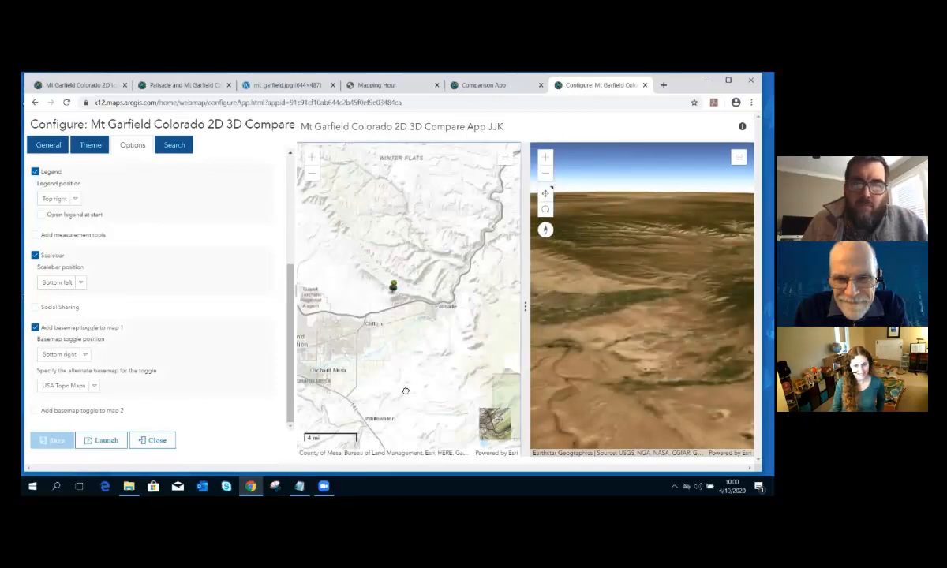
- Test the basemap toggle on the 2D map preview by switching to the topo basemap around Mt Garfield
{"action": "scroll", "coordinate": [405, 389], "scroll_direction": "up", "scroll_amount": 2}
{"action": "scroll", "coordinate": [445, 341], "scroll_direction": "up", "scroll_amount": 2}
{"action": "left_click_drag", "start_coordinate": [433, 322], "coordinate": [429, 363]}
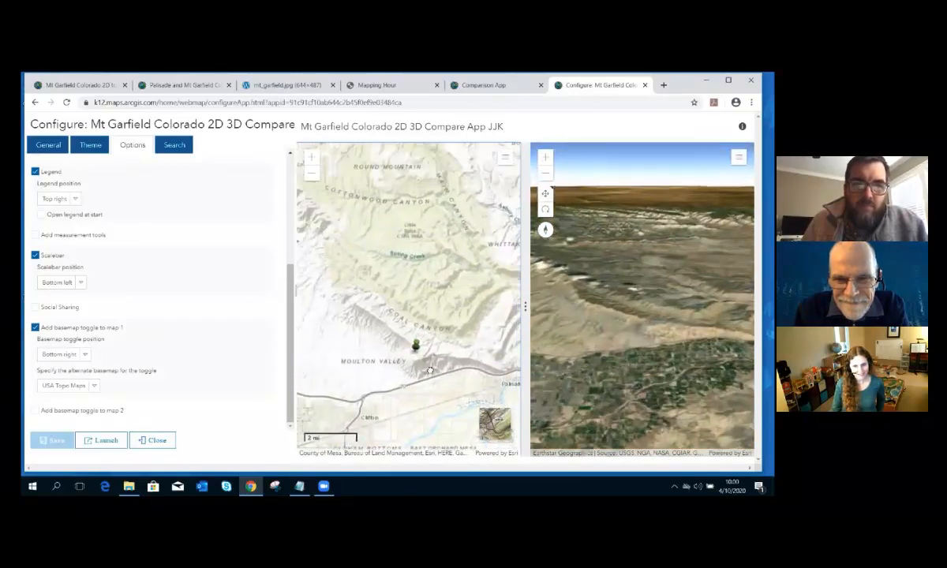
{"action": "scroll", "coordinate": [429, 363], "scroll_direction": "up", "scroll_amount": 2}
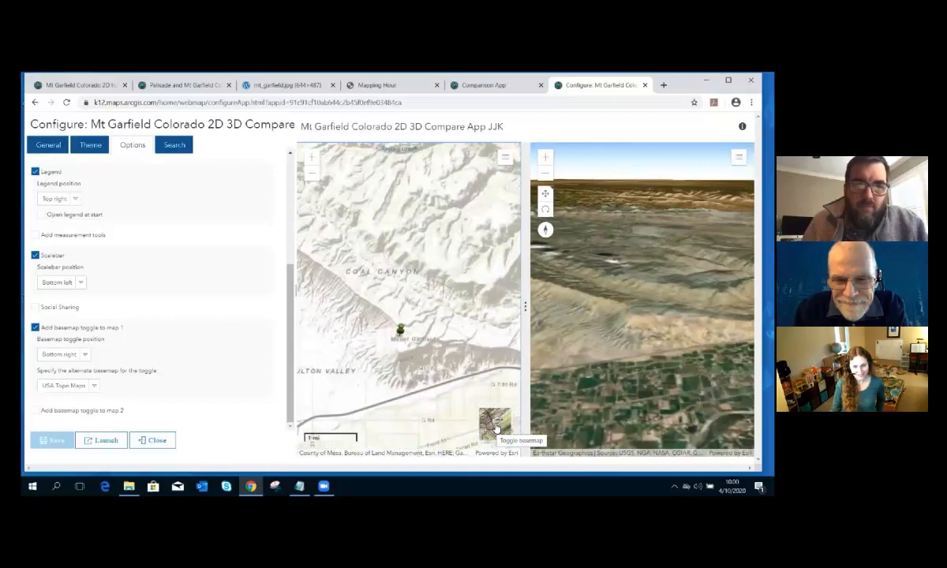
{"action": "left_click", "coordinate": [496, 428]}
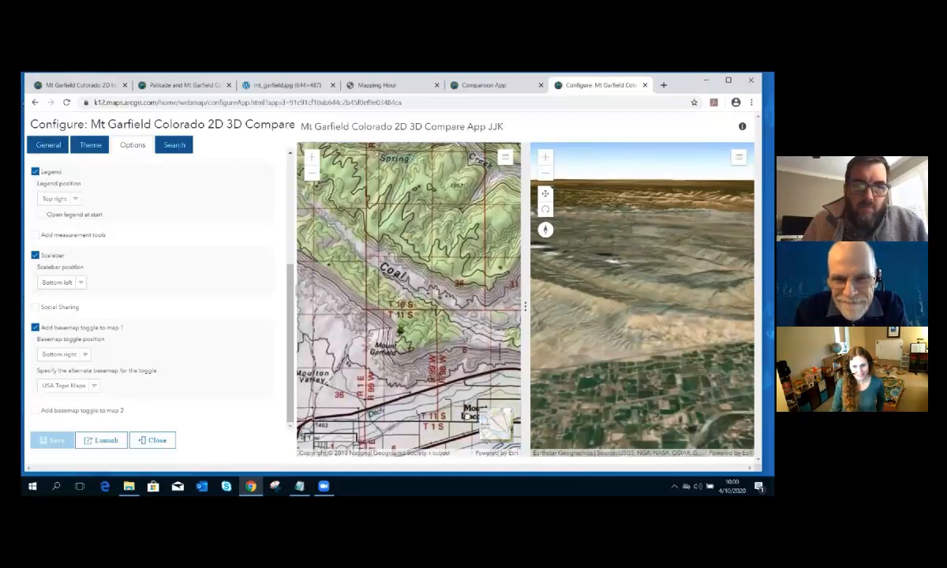
{"action": "scroll", "coordinate": [426, 388], "scroll_direction": "up", "scroll_amount": 2}
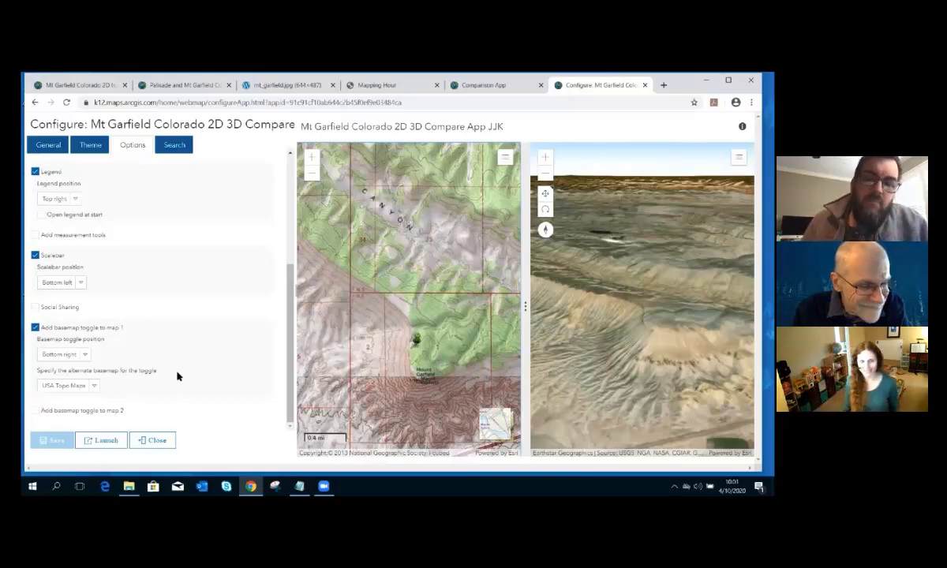
- Add the measurement tools at top right and the home tool at top left to the app
{"action": "left_click", "coordinate": [34, 235]}
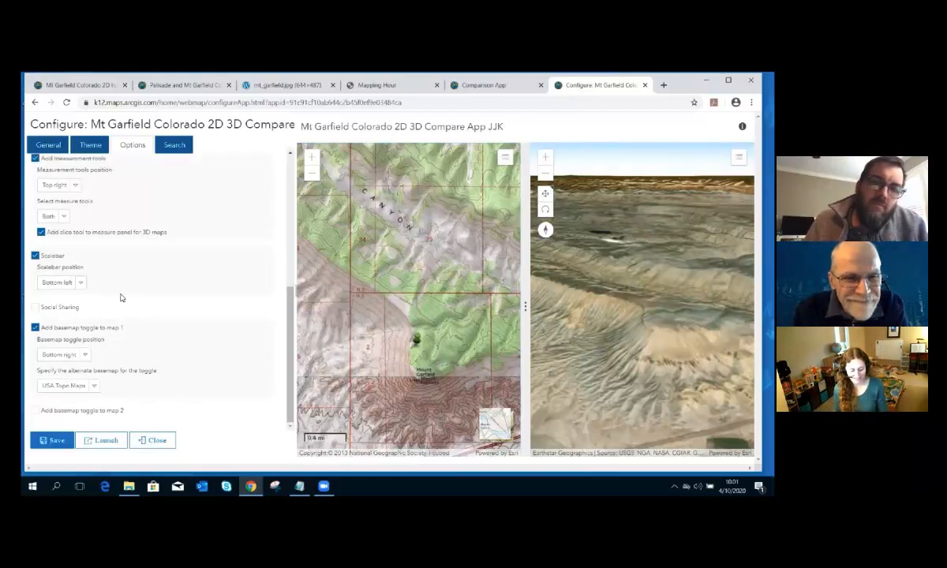
{"action": "scroll", "coordinate": [121, 298], "scroll_direction": "up", "scroll_amount": 5}
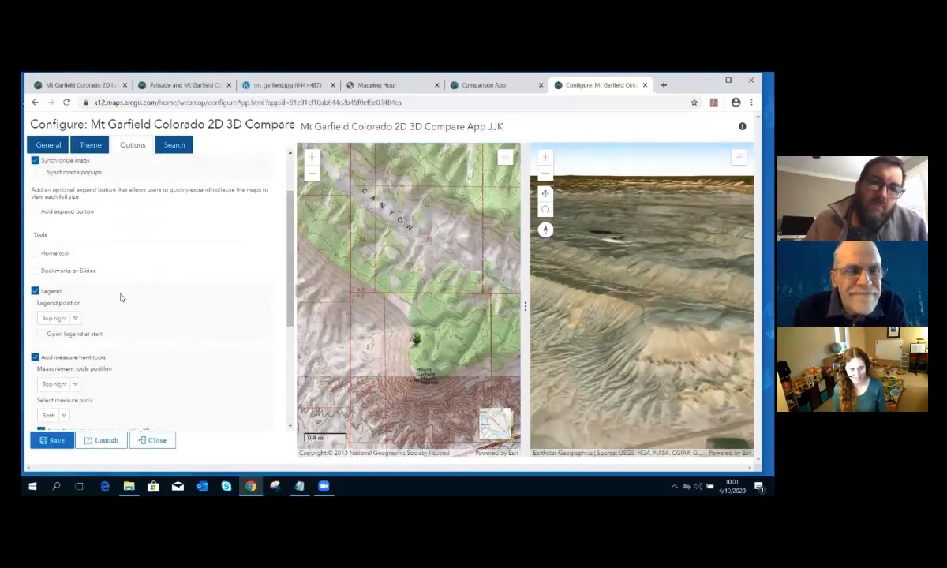
{"action": "left_click", "coordinate": [35, 302]}
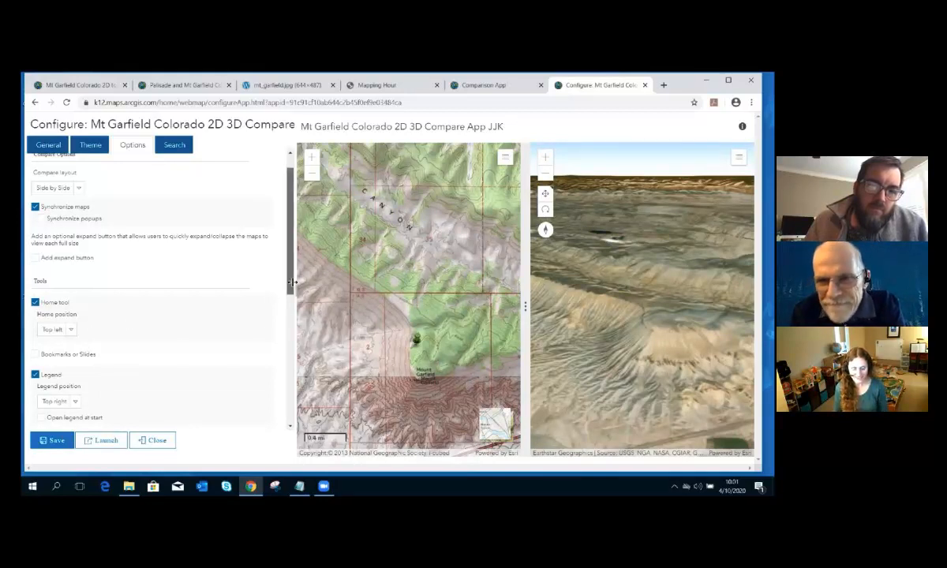
- Set the compare layout to Stacked and save the app to preview the arrangement
{"action": "scroll", "coordinate": [297, 276], "scroll_direction": "up", "scroll_amount": 1}
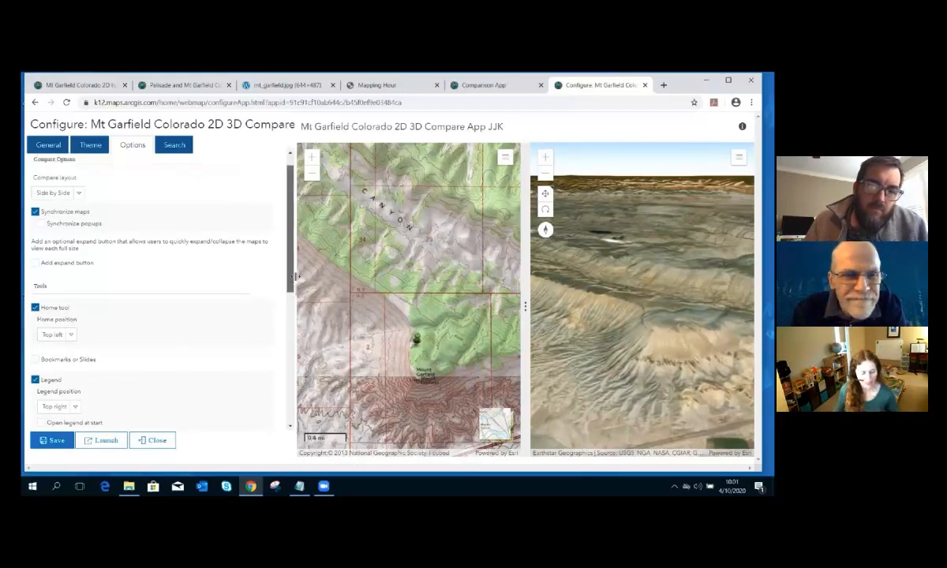
{"action": "scroll", "coordinate": [292, 268], "scroll_direction": "up", "scroll_amount": 2}
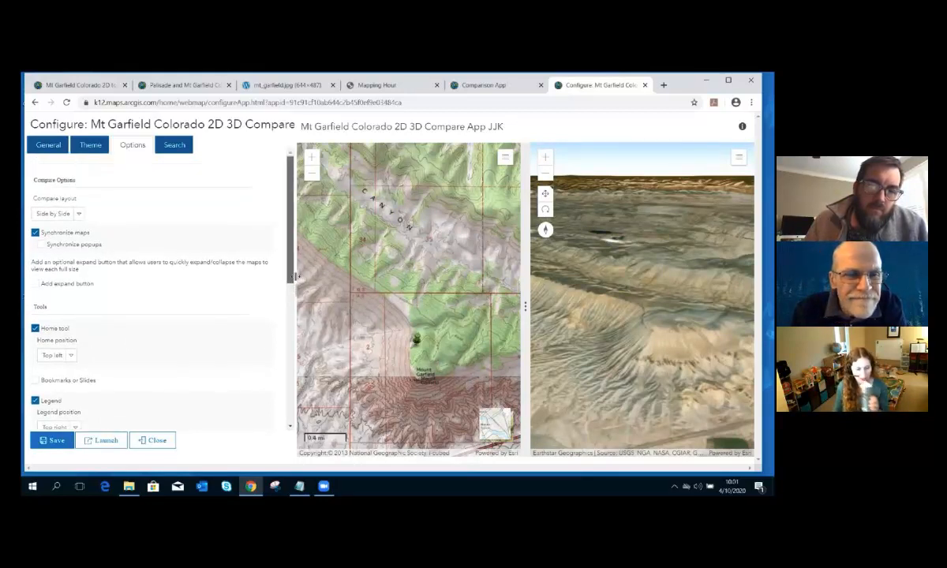
{"action": "left_click", "coordinate": [79, 214]}
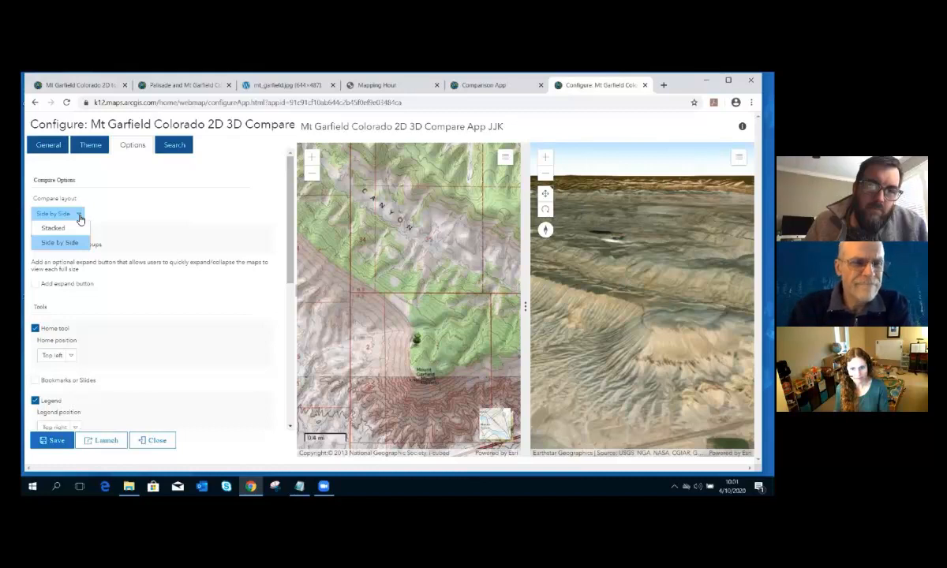
{"action": "left_click", "coordinate": [70, 228]}
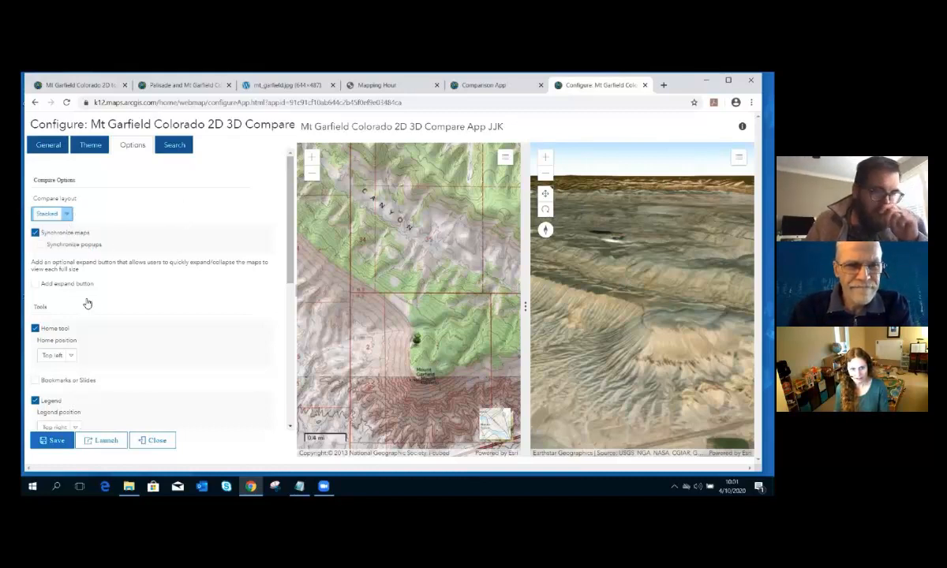
{"action": "left_click", "coordinate": [45, 440]}
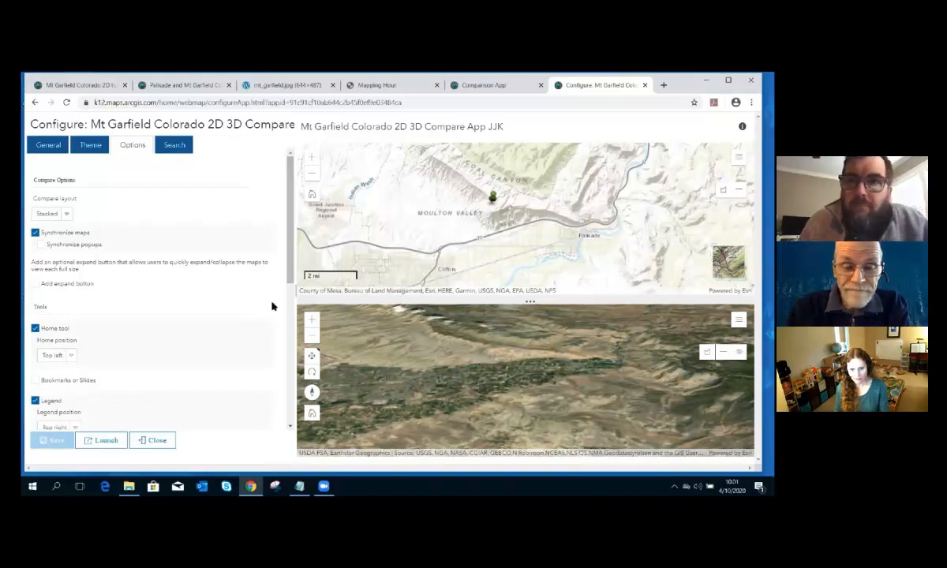
- Set the compare layout back to Side by Side and save the app
{"action": "left_click", "coordinate": [52, 213]}
{"action": "left_click", "coordinate": [60, 243]}
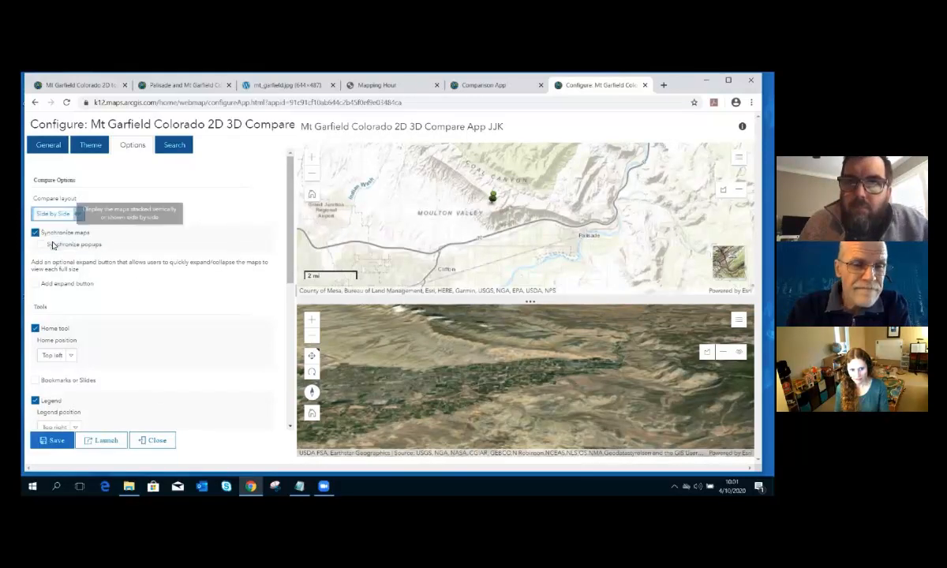
{"action": "left_click", "coordinate": [130, 286]}
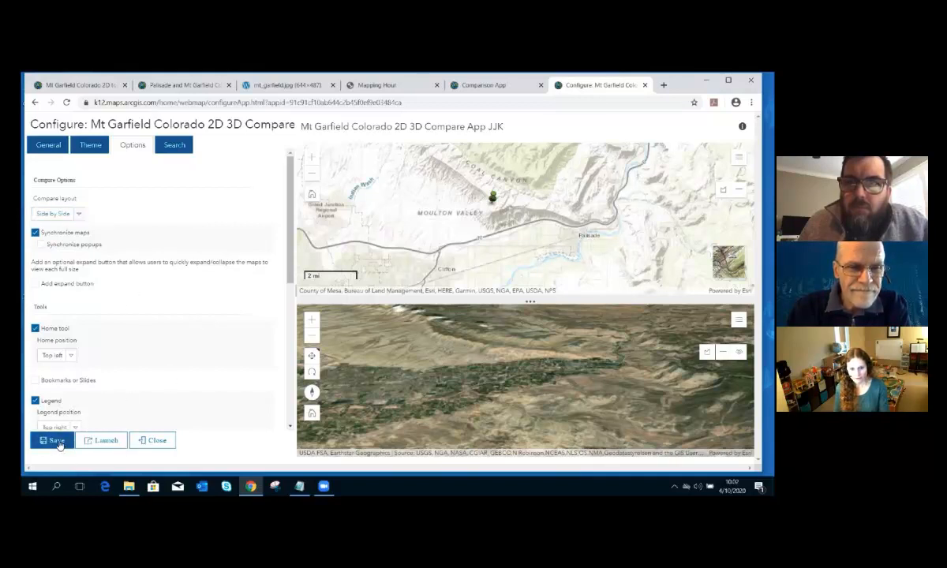
{"action": "left_click", "coordinate": [49, 439]}
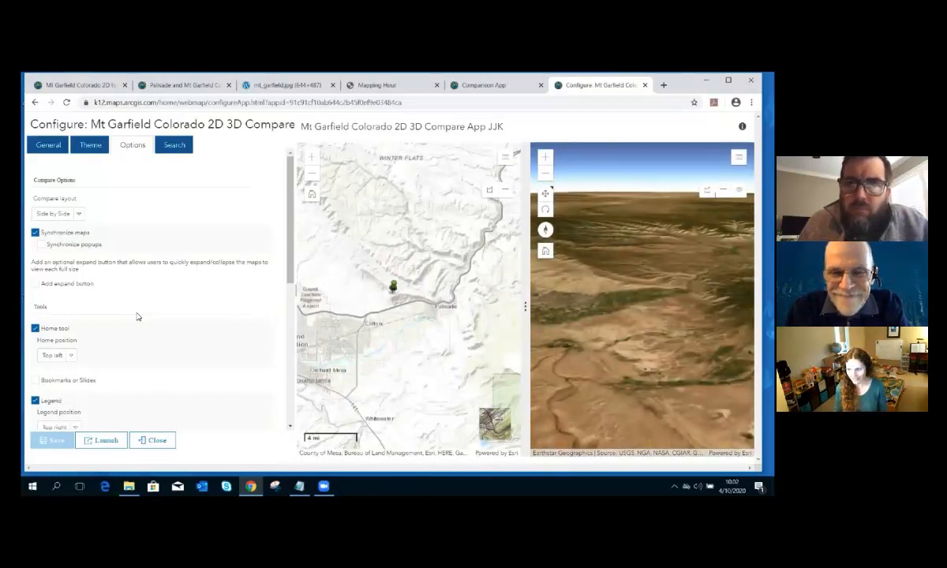
- Launch the finished compare app in its own window and dismiss the splash screen with the questions
{"action": "left_click_drag", "start_coordinate": [347, 325], "coordinate": [389, 343]}
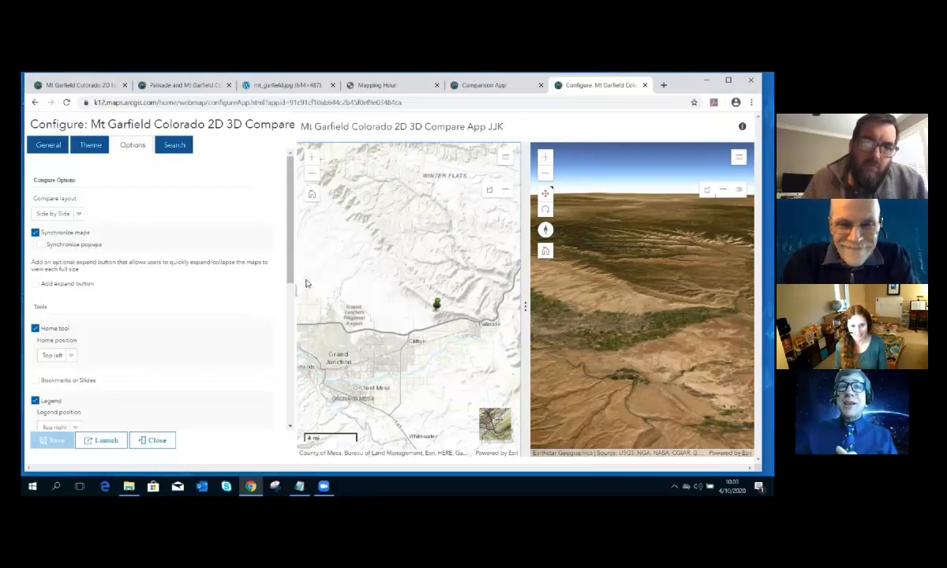
{"action": "left_click", "coordinate": [105, 442]}
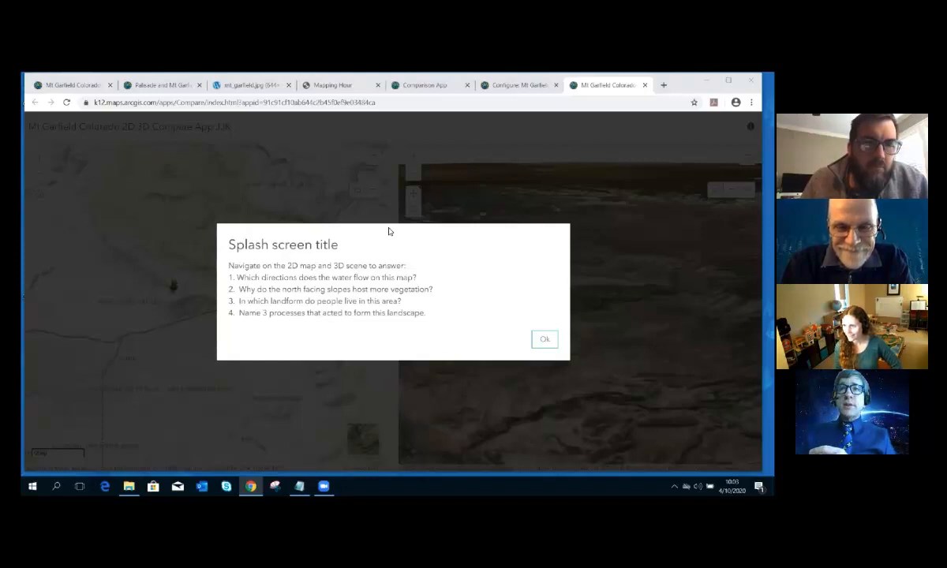
{"action": "left_click", "coordinate": [379, 333]}
{"action": "left_click", "coordinate": [543, 341]}
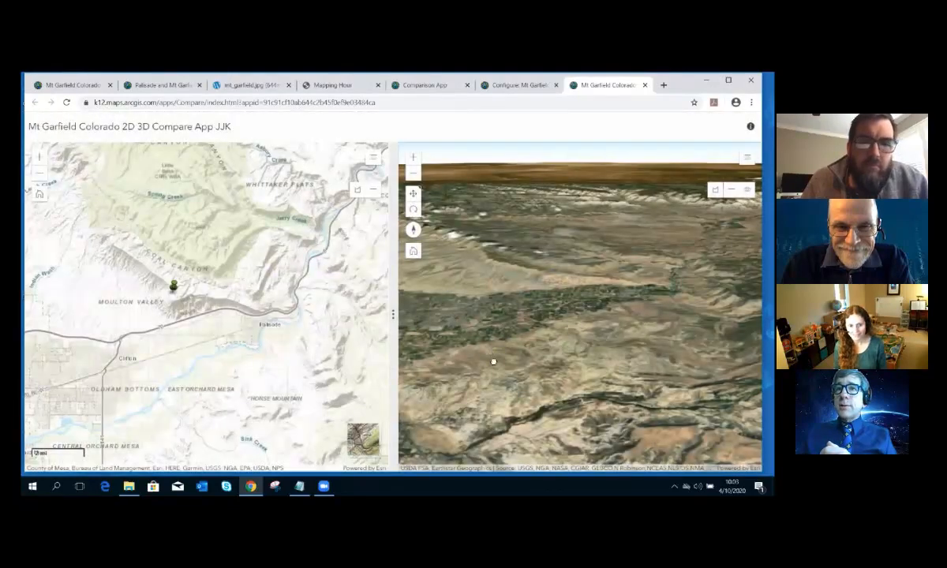
- Navigate the launched app's 3D scene to Mt Garfield and compare it with the synchronized 2D map
{"action": "left_click_drag", "start_coordinate": [494, 360], "coordinate": [542, 302]}
{"action": "scroll", "coordinate": [541, 301], "scroll_direction": "up", "scroll_amount": 4}
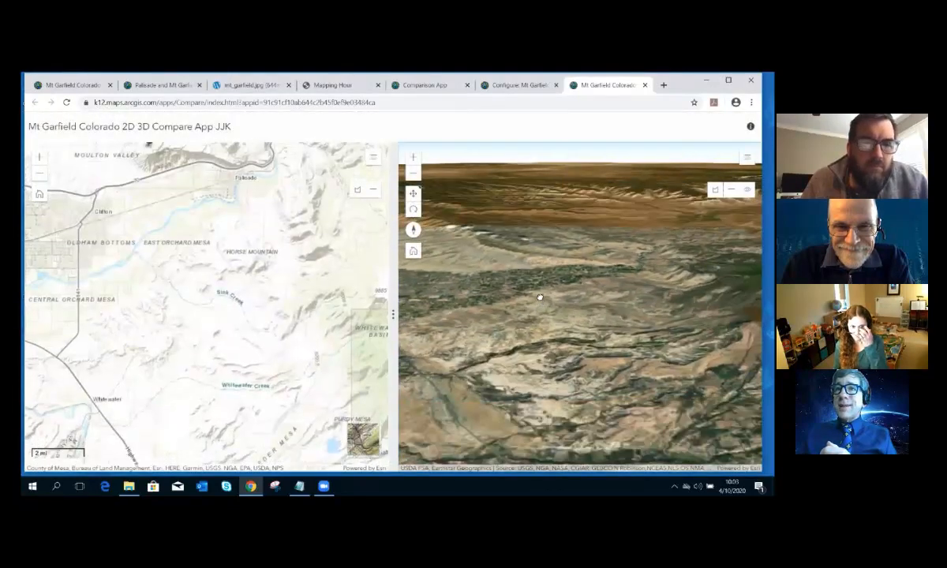
{"action": "scroll", "coordinate": [509, 342], "scroll_direction": "up", "scroll_amount": 2}
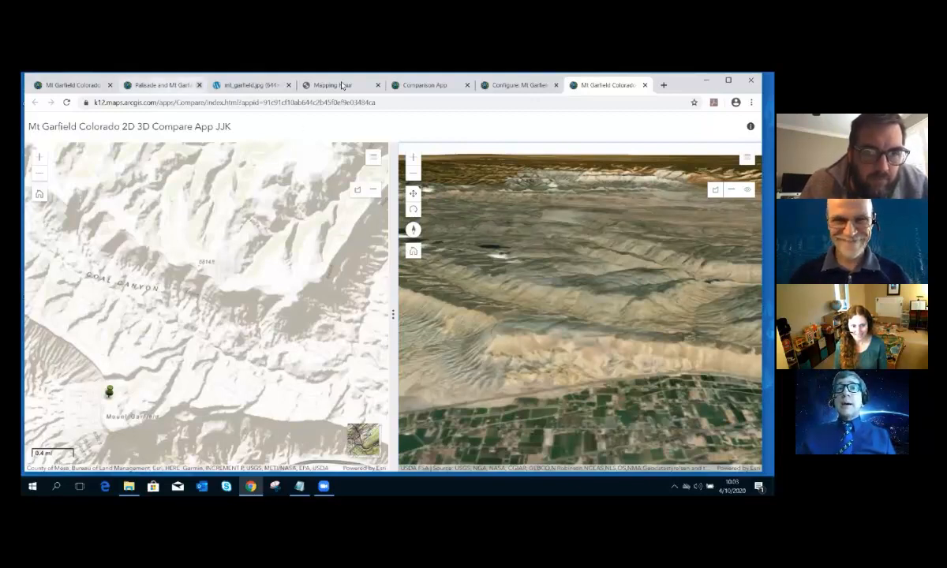
- View the Hawaii Comparison App and the Resources slide in the Mapping Hour PDF
{"action": "left_click", "coordinate": [414, 86]}
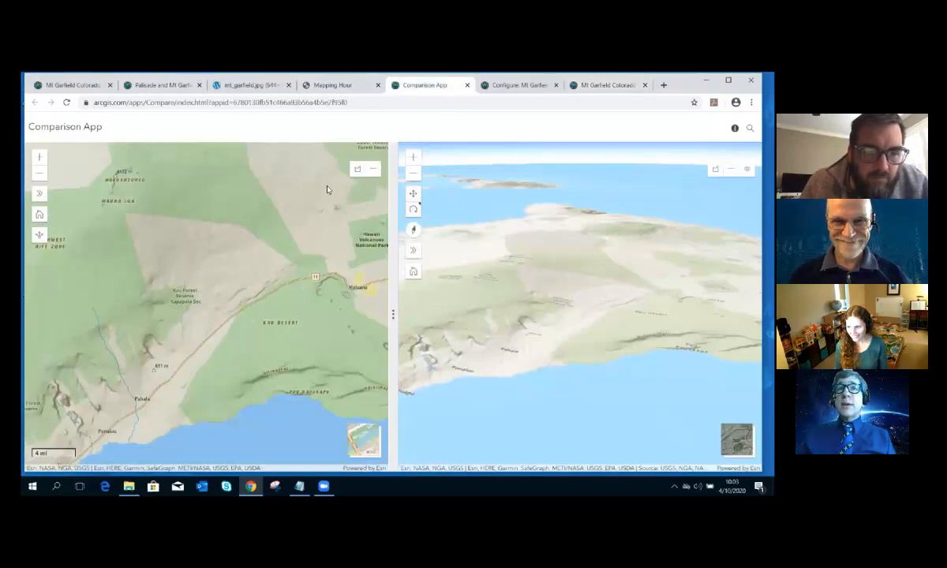
{"action": "left_click", "coordinate": [326, 83]}
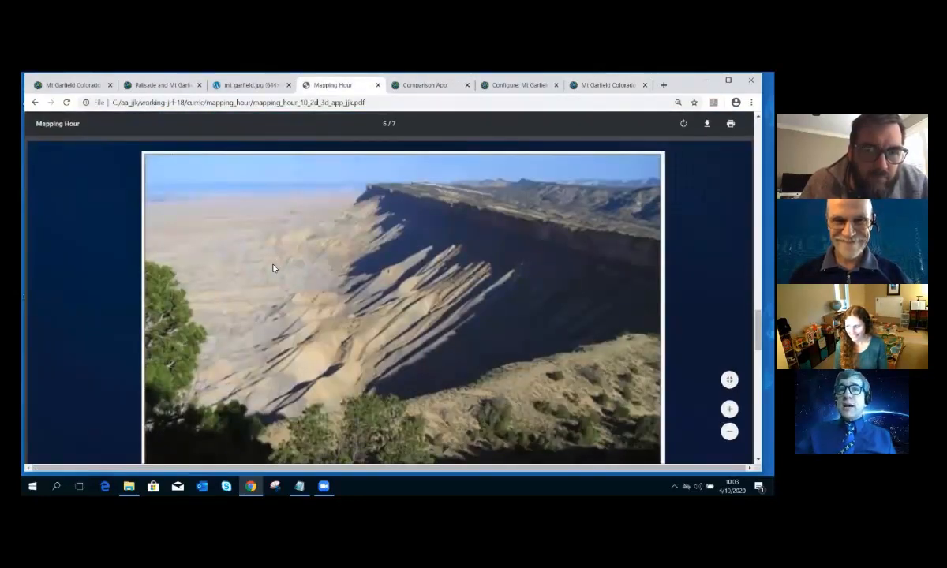
{"action": "key", "text": "Right"}
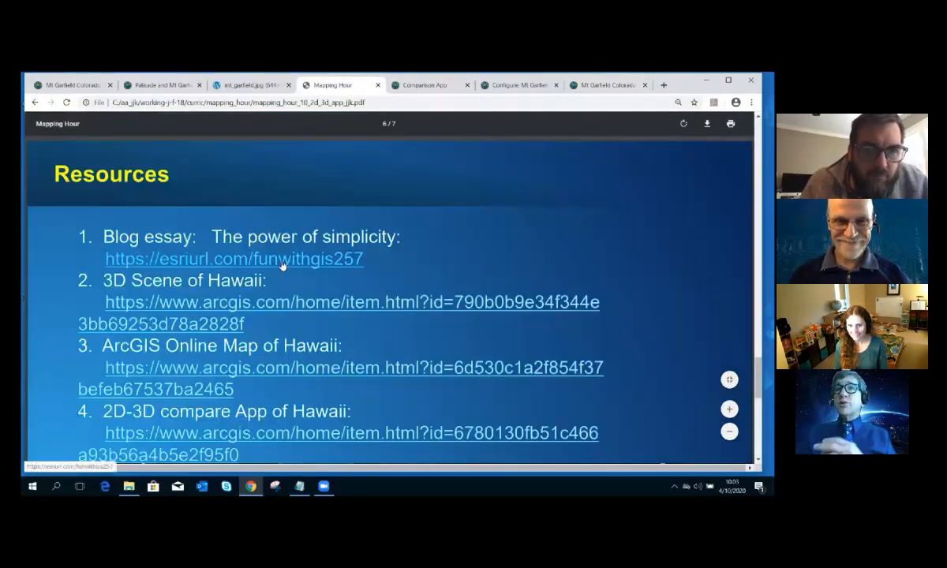
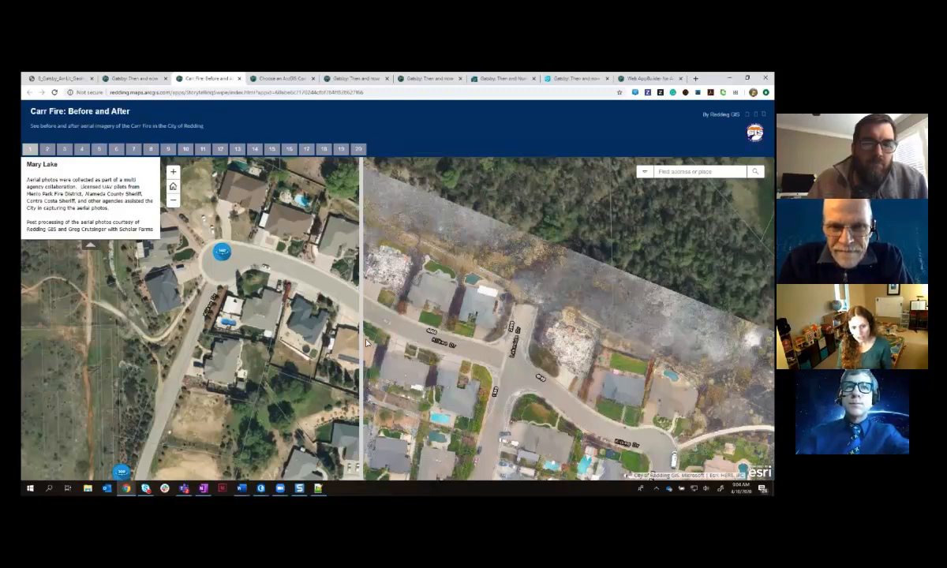
- Compare the before and after aerial imagery at Mary Lake in the Carr Fire app by moving the swipe divider
{"action": "left_click_drag", "start_coordinate": [361, 338], "coordinate": [340, 354]}
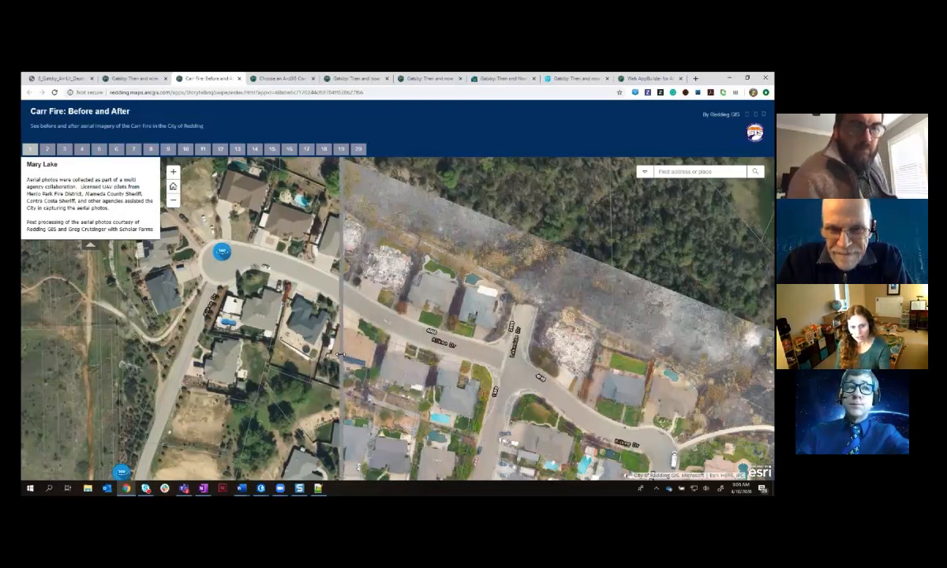
{"action": "left_click_drag", "start_coordinate": [340, 354], "coordinate": [373, 362]}
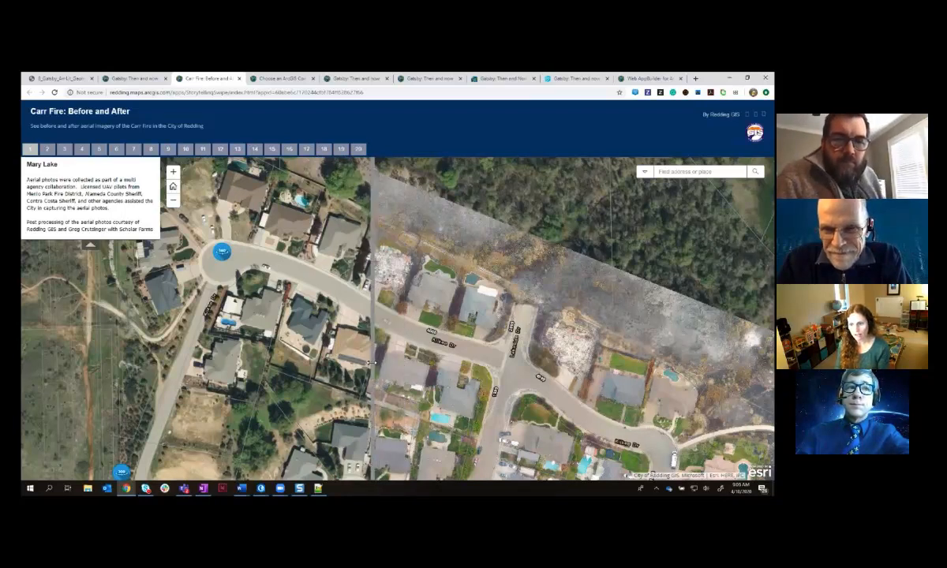
{"action": "mouse_move", "coordinate": [372, 362]}
{"action": "left_mouse_down"}
{"action": "mouse_move", "coordinate": [281, 363]}
{"action": "mouse_move", "coordinate": [379, 373]}
{"action": "mouse_move", "coordinate": [364, 378]}
{"action": "left_mouse_up"}
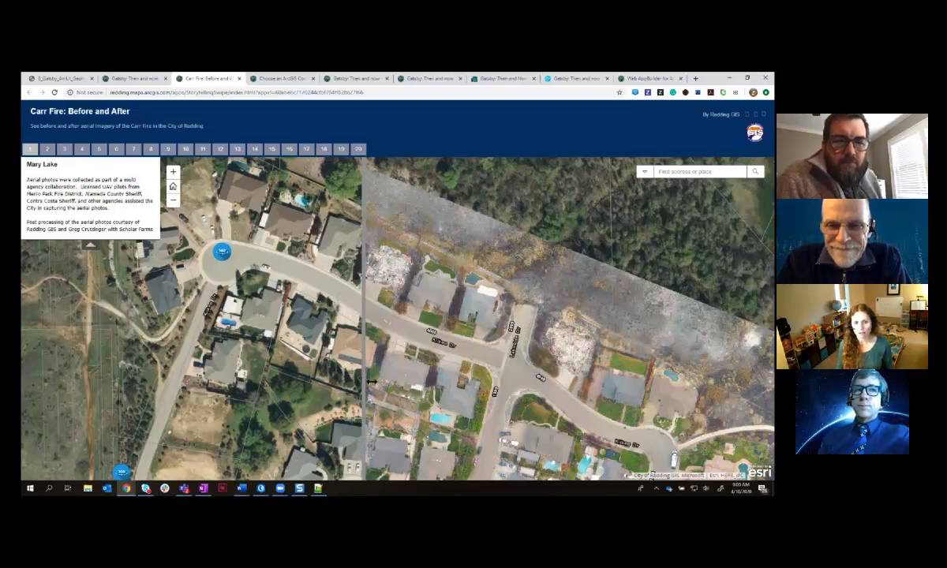
{"action": "left_click_drag", "start_coordinate": [369, 382], "coordinate": [387, 371]}
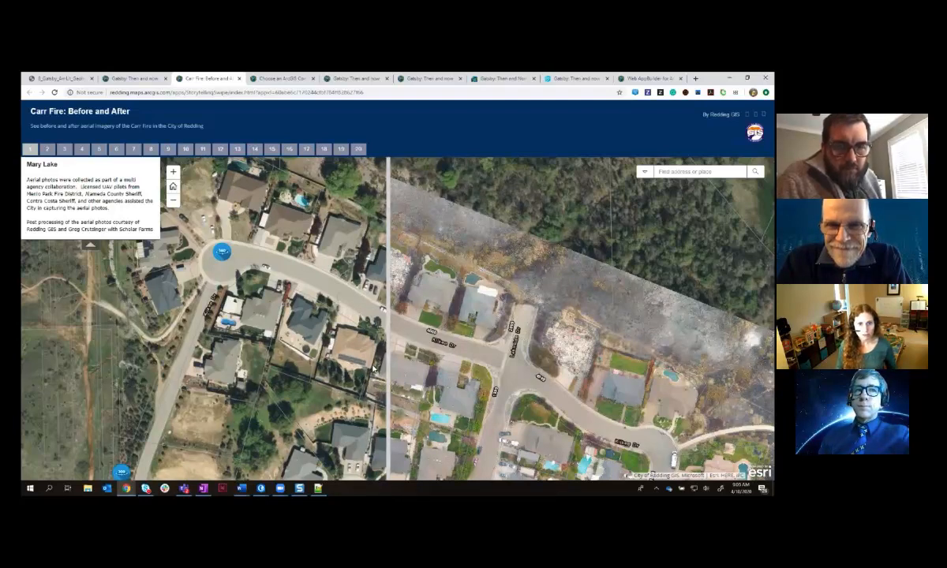
- Start a new web app from the shared Gatsby: Then and now map and list the Compare Maps/Layers configurable apps
{"action": "left_click", "coordinate": [134, 78]}
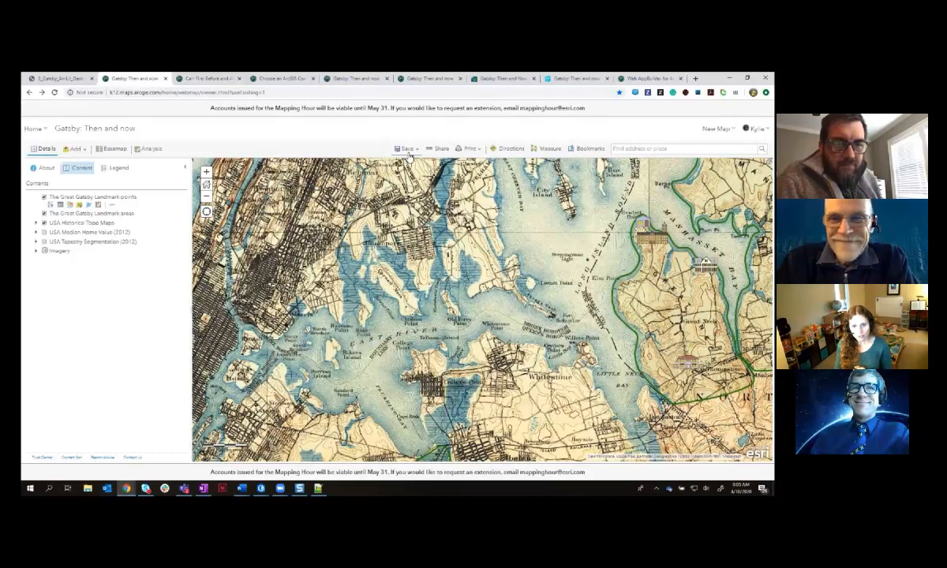
{"action": "left_click", "coordinate": [442, 149]}
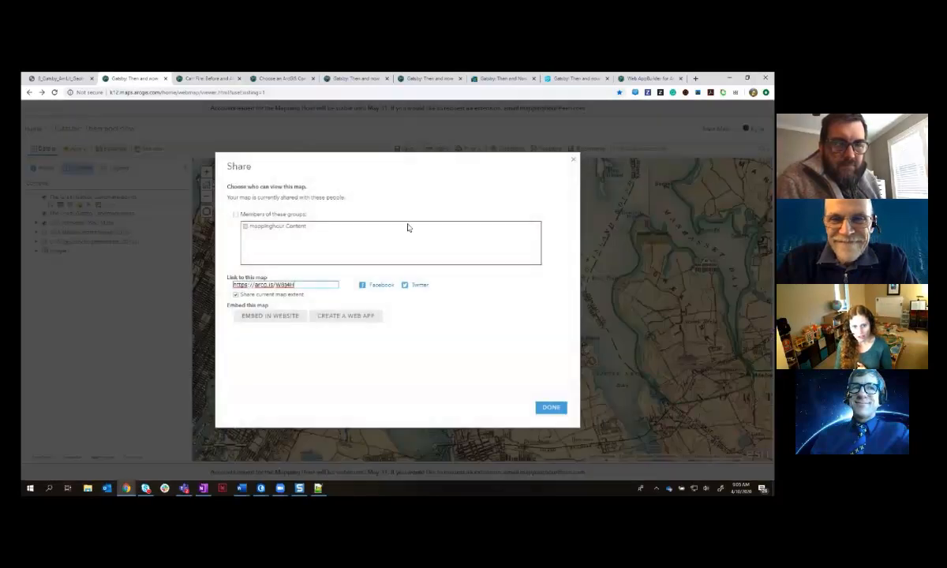
{"action": "left_click", "coordinate": [350, 317]}
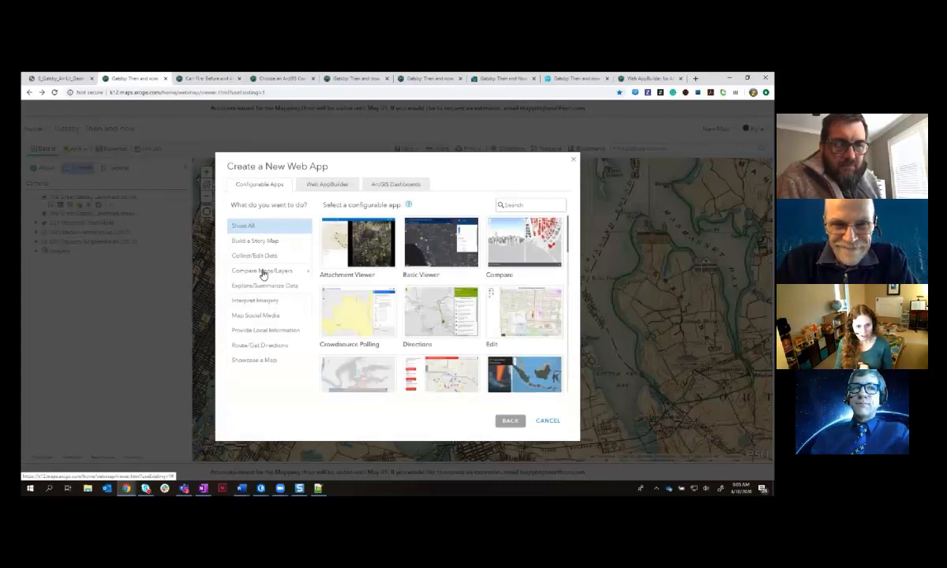
{"action": "left_click", "coordinate": [264, 272]}
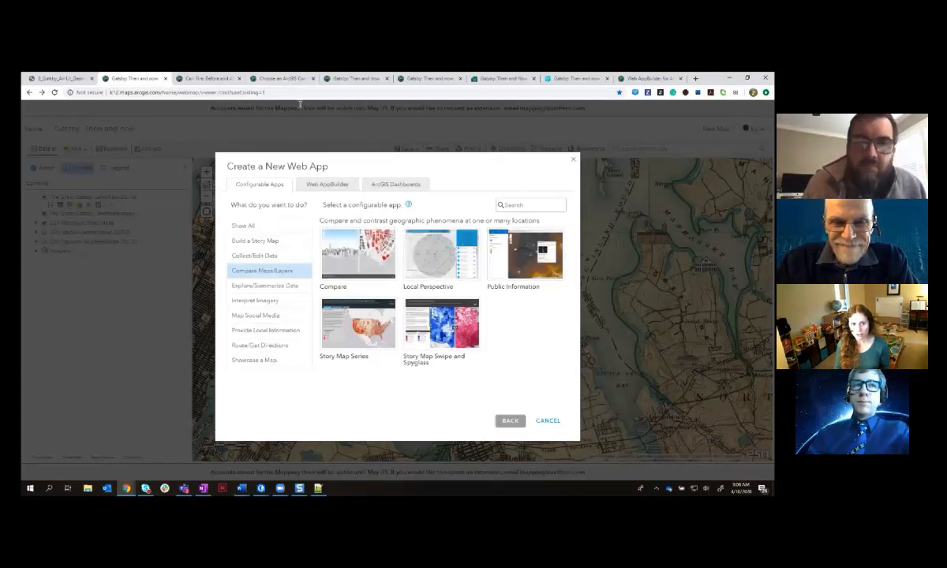
- Look through the mentions of "swipe" in the help topic on choosing an ArcGIS Configurable Apps template
{"action": "left_click", "coordinate": [272, 81]}
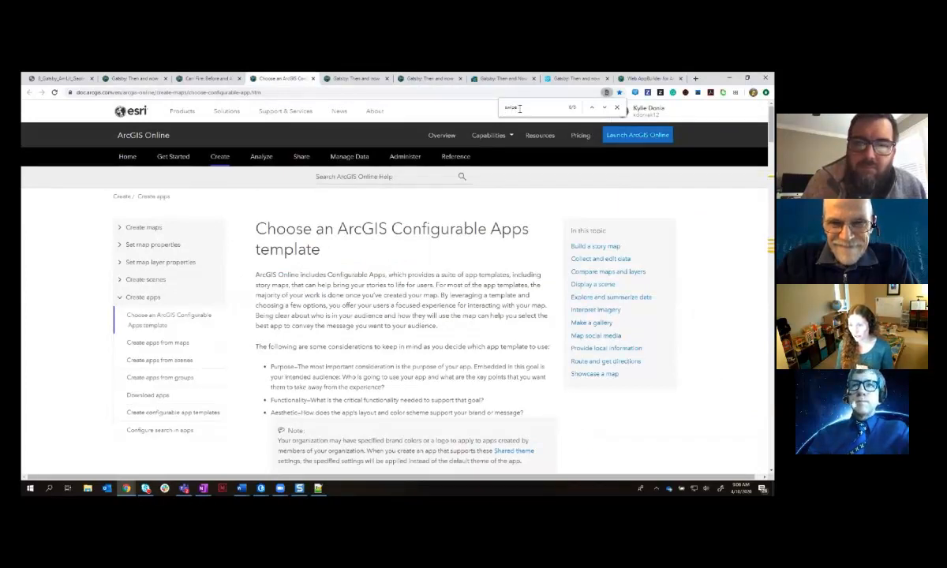
{"action": "left_click", "coordinate": [604, 108]}
{"action": "left_click", "coordinate": [605, 108]}
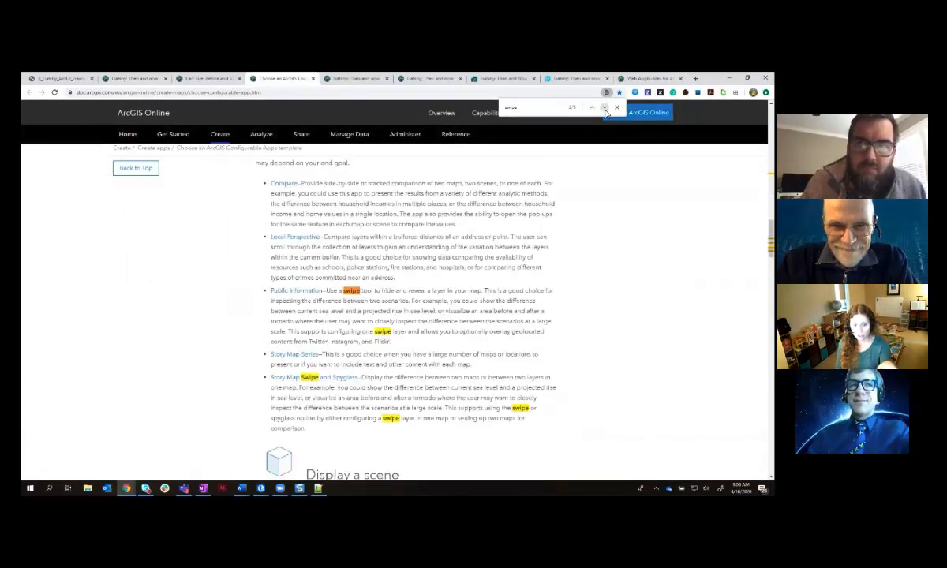
- View the Gatsby: Then and now Public Information app and swipe between the historical map and the satellite imagery
{"action": "left_click", "coordinate": [133, 79]}
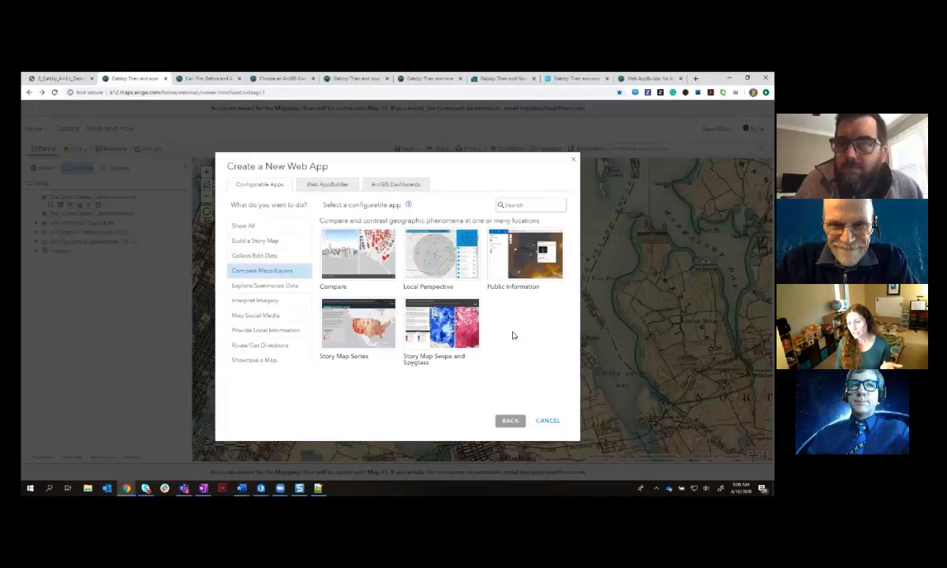
{"action": "left_click", "coordinate": [347, 79]}
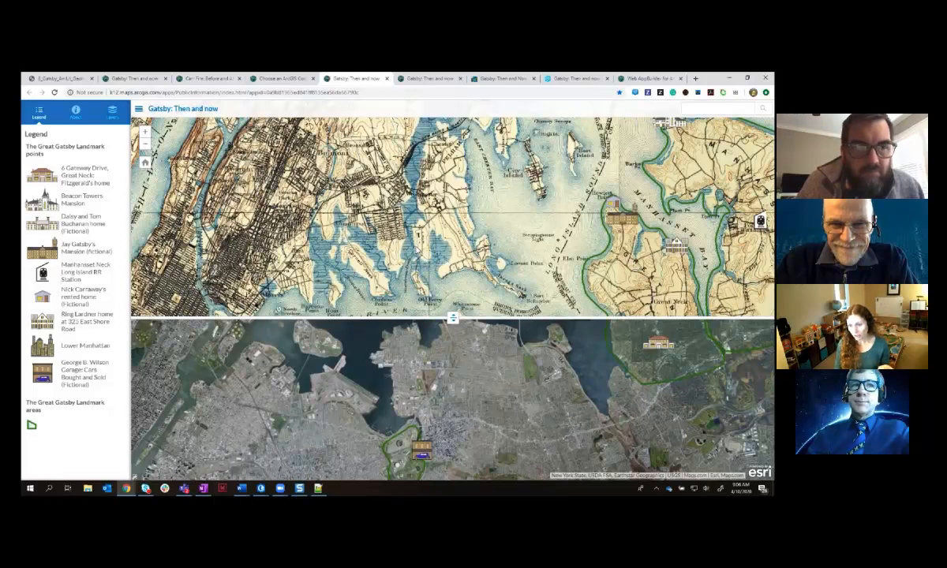
{"action": "left_click_drag", "start_coordinate": [426, 316], "coordinate": [453, 285]}
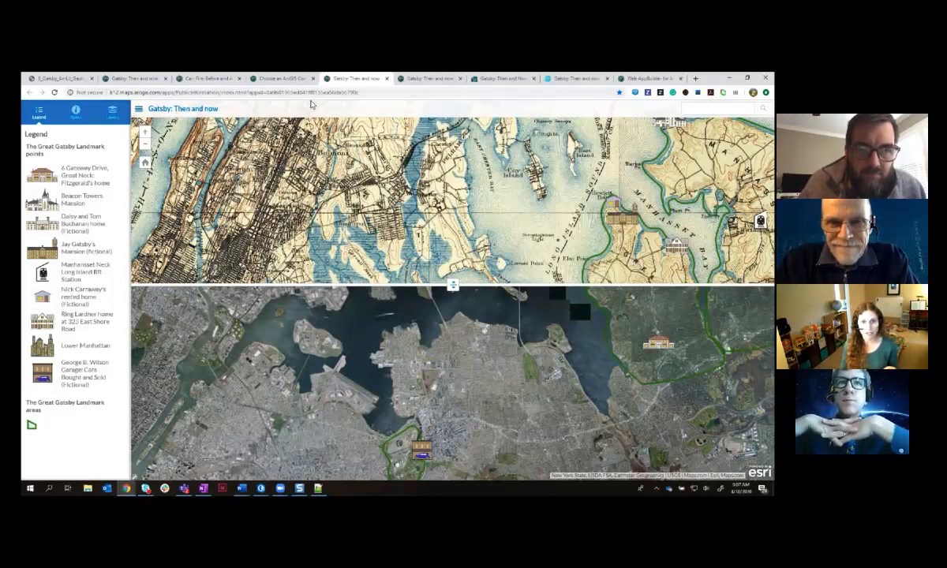
- Create a Web AppBuilder app from the Gatsby map with the title "Gatsby: Then and now - WAB demo"
{"action": "left_click", "coordinate": [140, 79]}
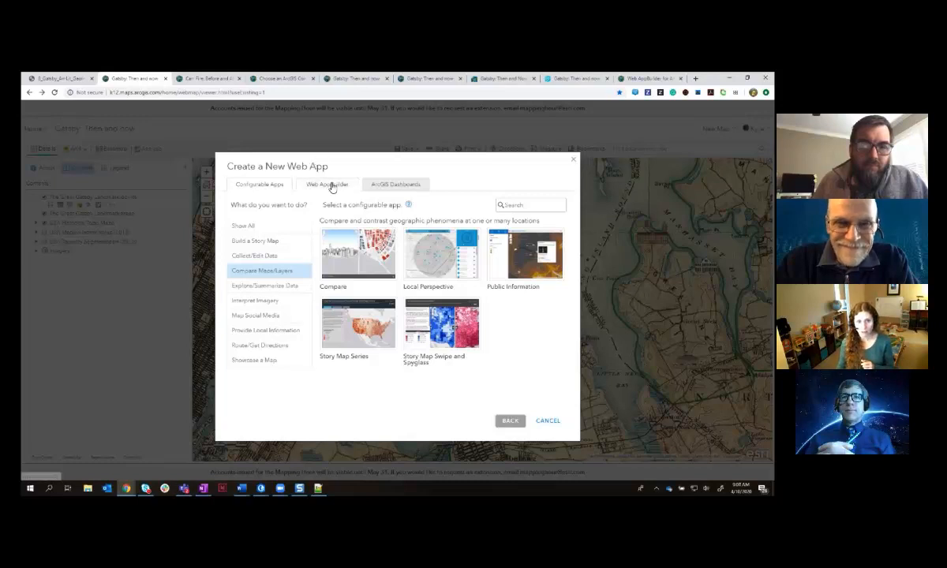
{"action": "left_click", "coordinate": [331, 185]}
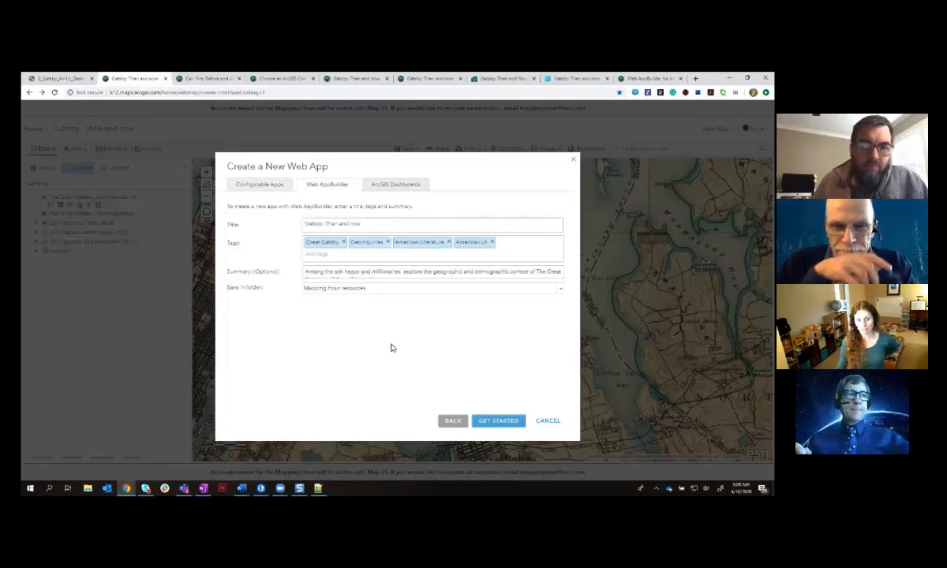
{"action": "left_click", "coordinate": [388, 226]}
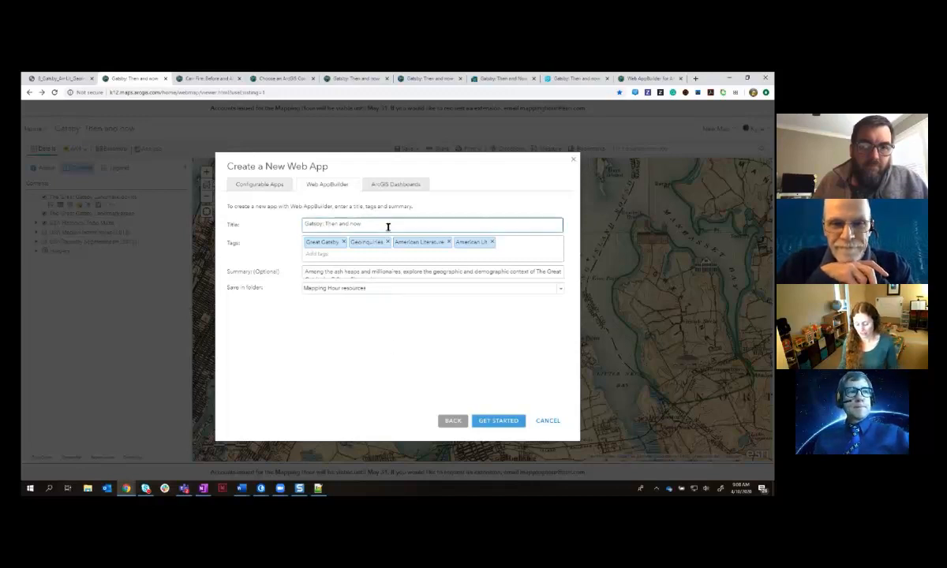
{"action": "type", "text": "-"}
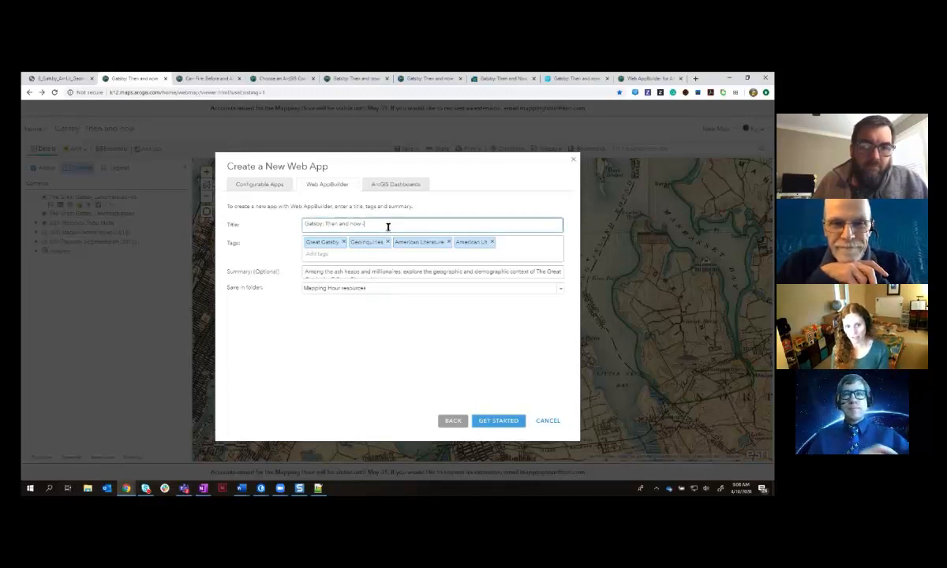
{"action": "type", "text": " WAB"}
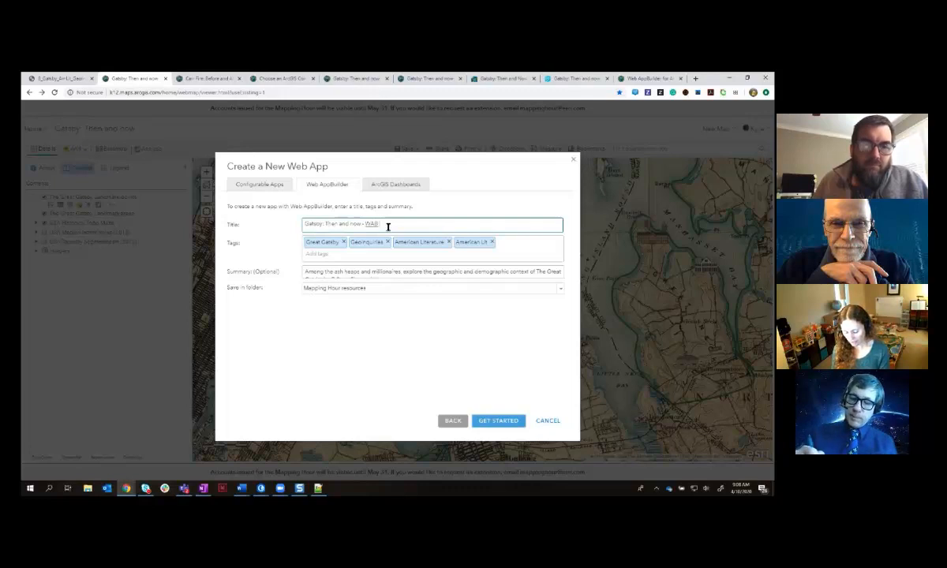
{"action": "type", "text": " demo"}
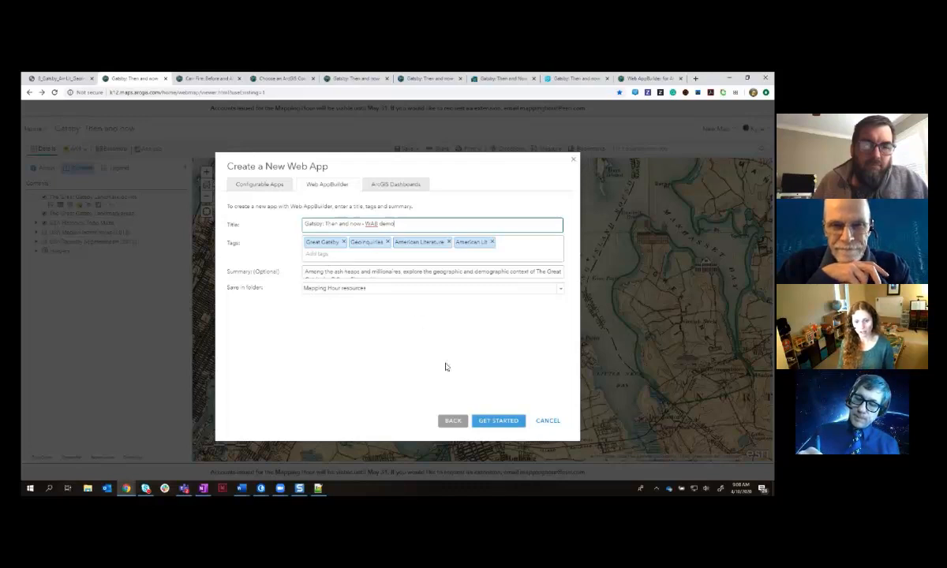
{"action": "left_click", "coordinate": [496, 424]}
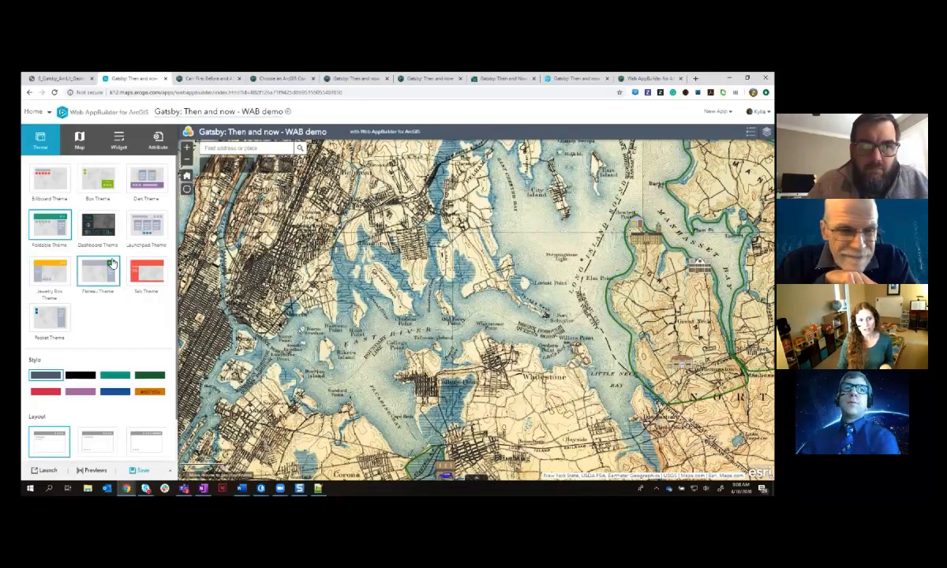
- Apply the Dashboard Theme and modify its layout: remove the three bottom-row panels and make the upper of the two remaining panels shorter
{"action": "left_click", "coordinate": [101, 229]}
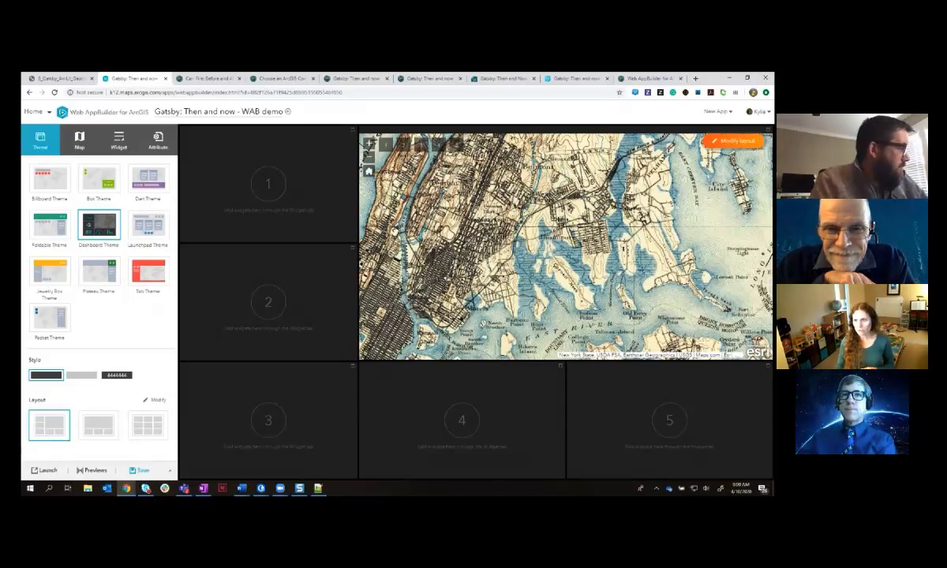
{"action": "left_click", "coordinate": [733, 141]}
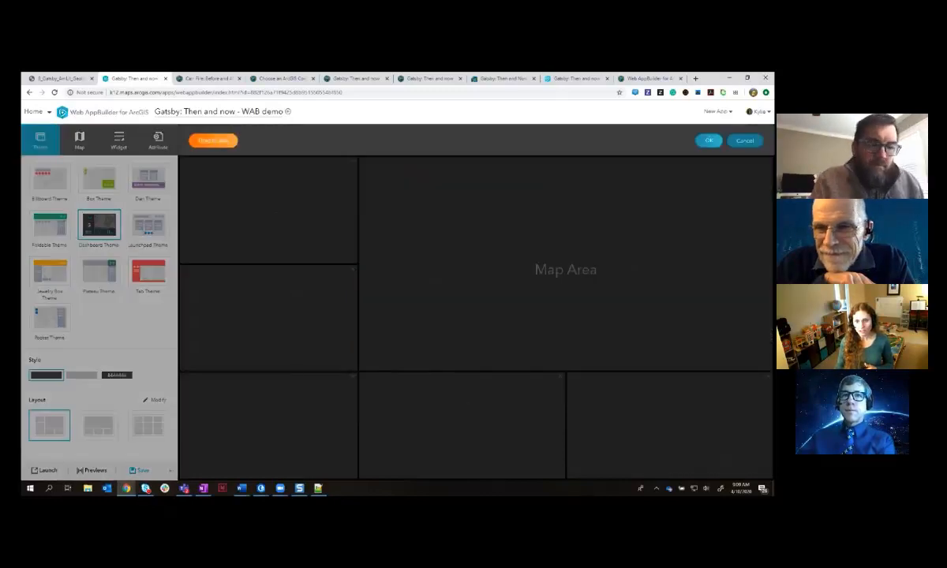
{"action": "left_click", "coordinate": [352, 377]}
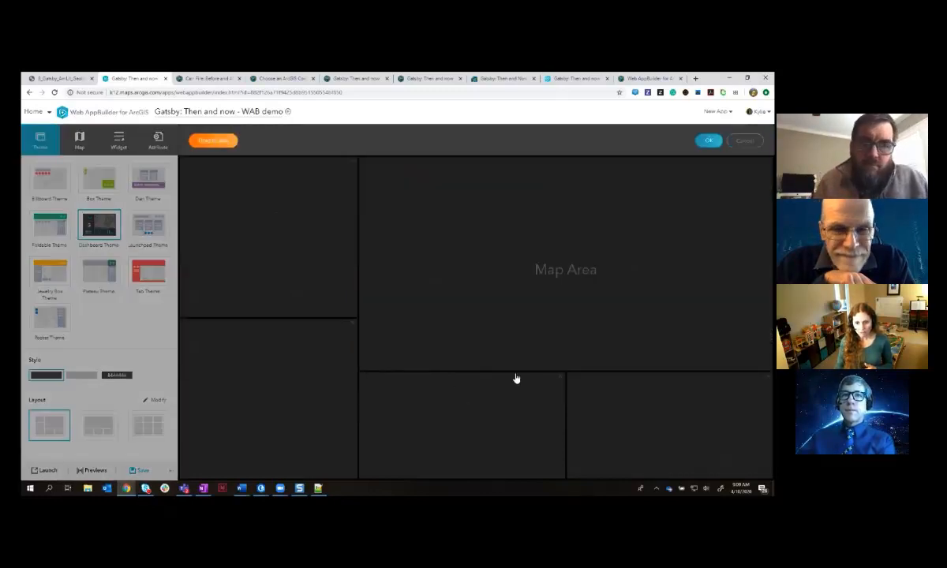
{"action": "left_click", "coordinate": [562, 381]}
{"action": "left_click", "coordinate": [768, 377]}
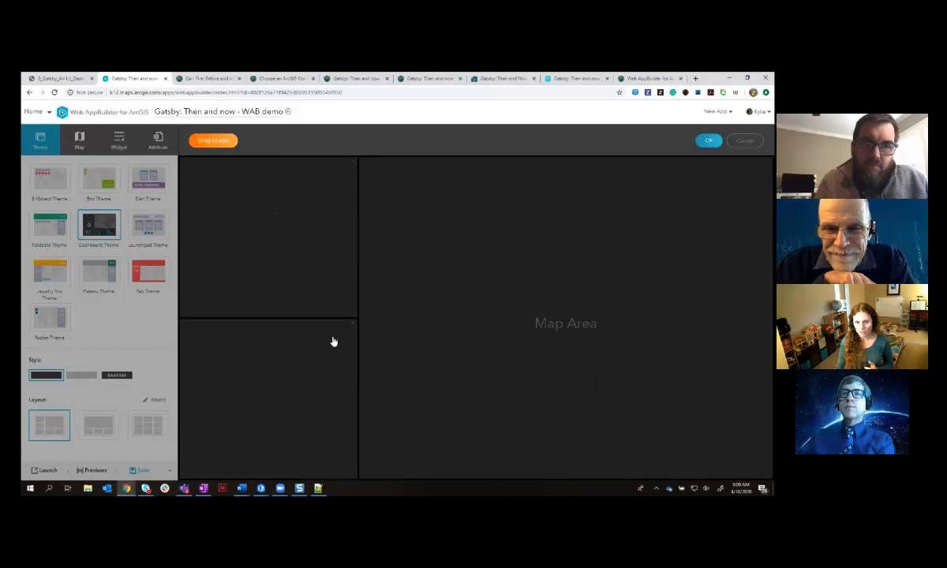
{"action": "left_click_drag", "start_coordinate": [321, 319], "coordinate": [312, 260]}
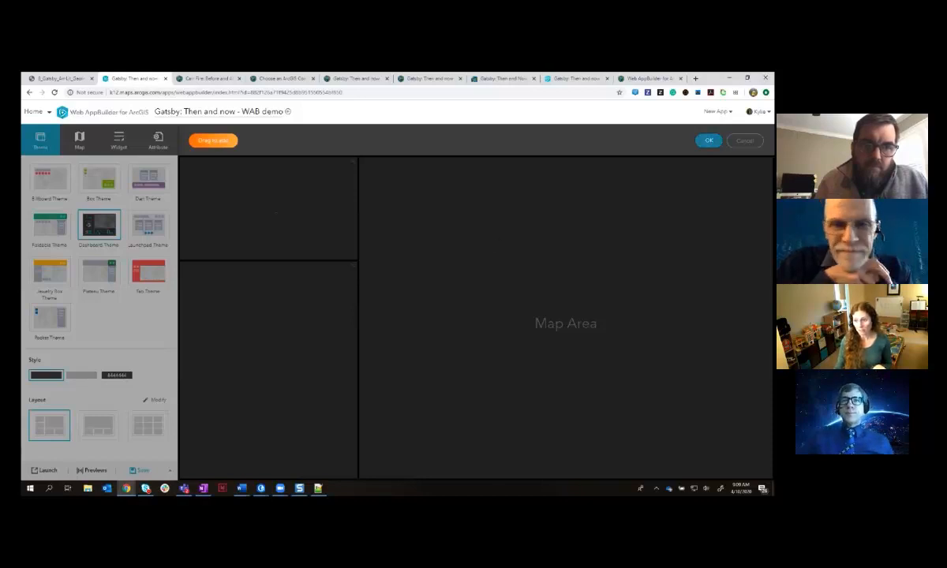
{"action": "left_click", "coordinate": [708, 140]}
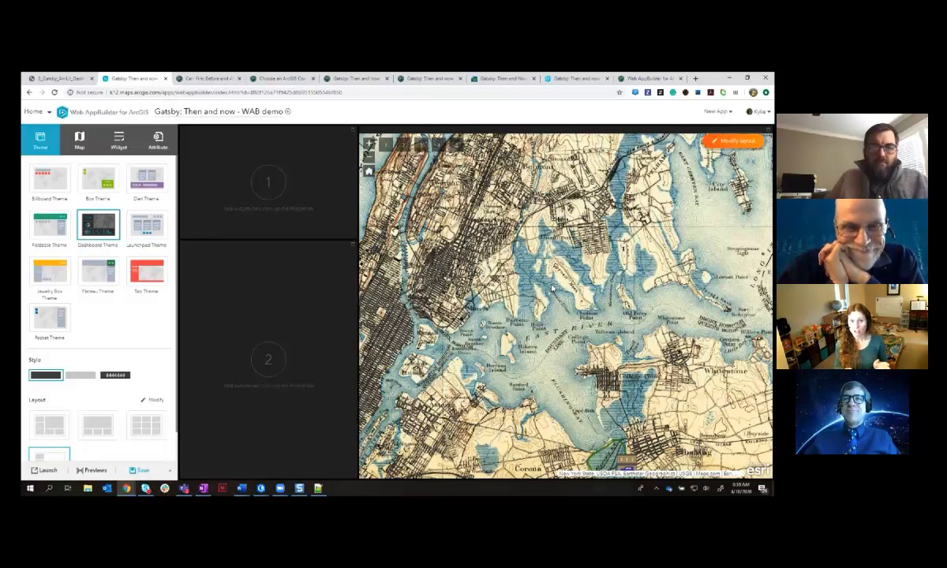
- Add an About widget to the first placeholder panel of the app
{"action": "left_click", "coordinate": [121, 149]}
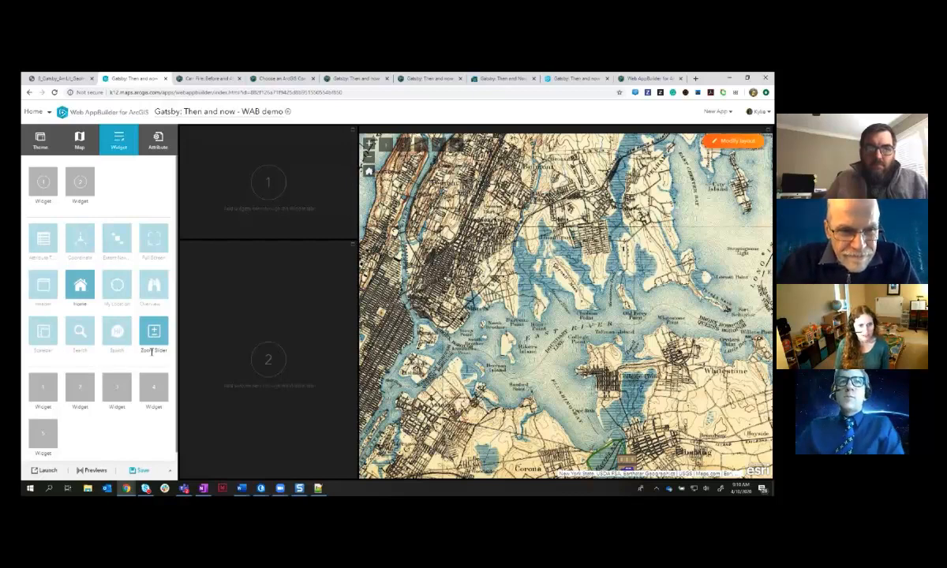
{"action": "left_click", "coordinate": [45, 182]}
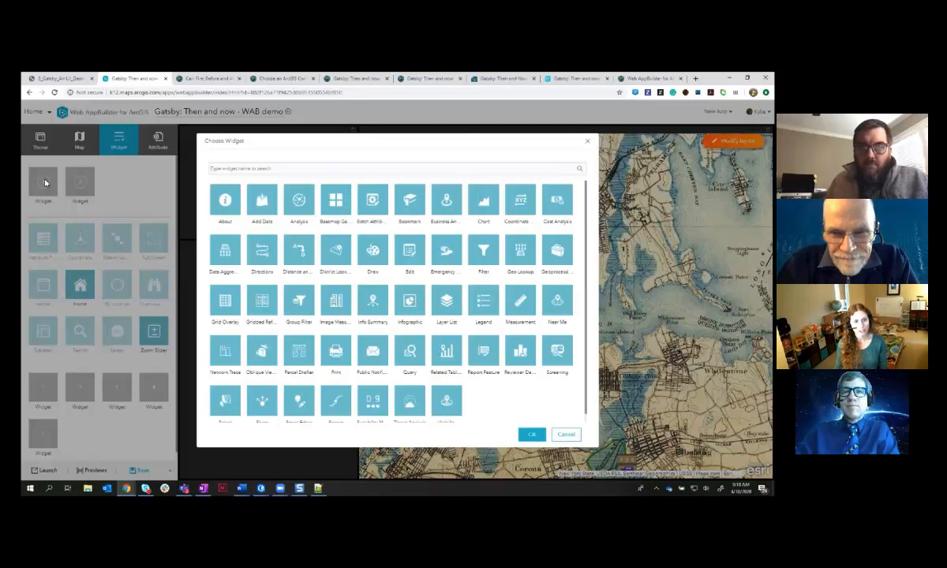
{"action": "scroll", "coordinate": [423, 328], "scroll_direction": "down", "scroll_amount": 1}
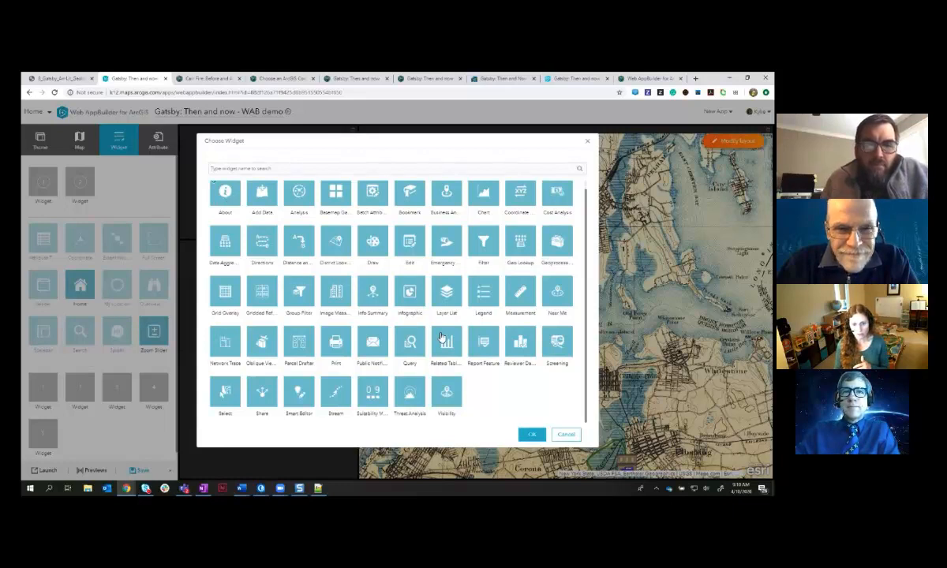
{"action": "left_click", "coordinate": [522, 434]}
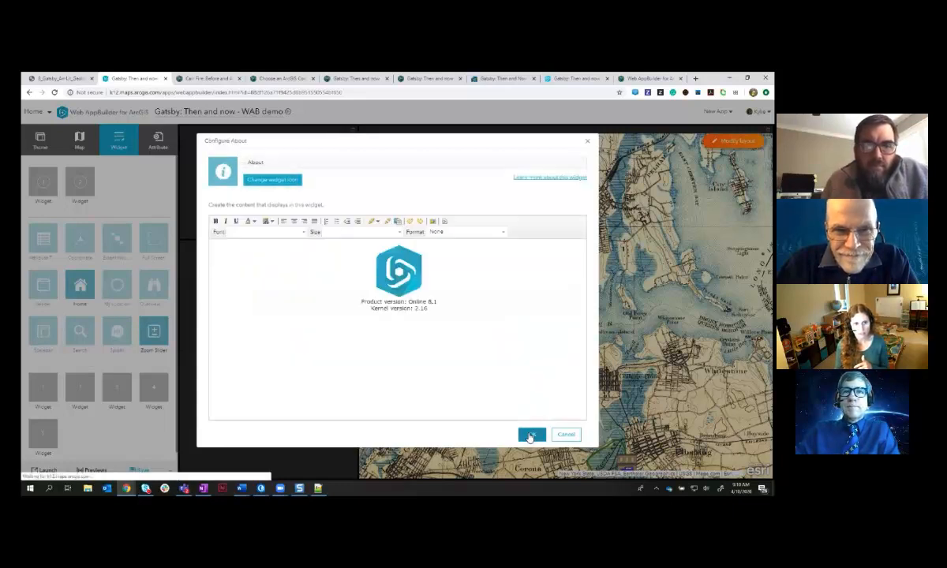
- Replace the About widget's default content with the copied Great Gatsby introduction and swipe tool instructions
{"action": "left_click_drag", "start_coordinate": [434, 314], "coordinate": [313, 264]}
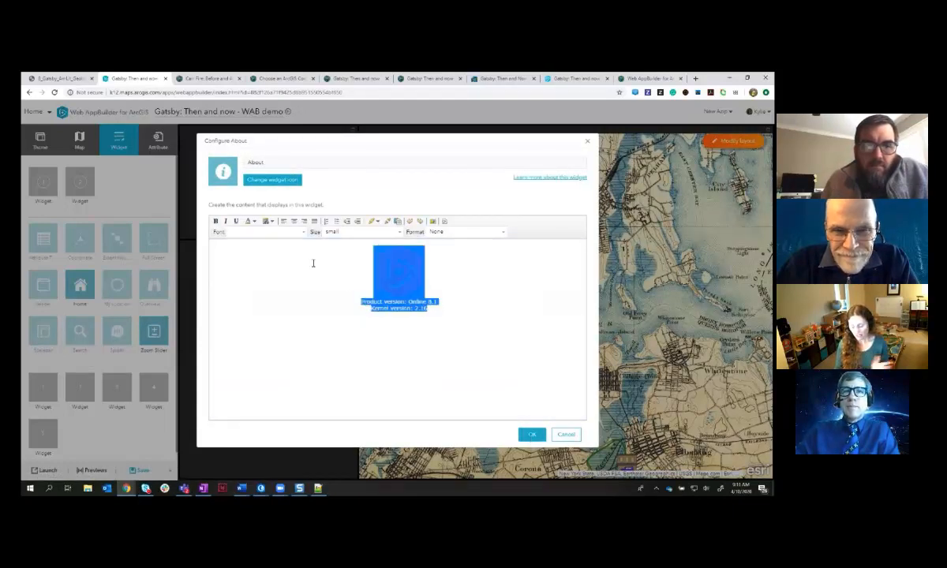
{"action": "key", "text": "Delete"}
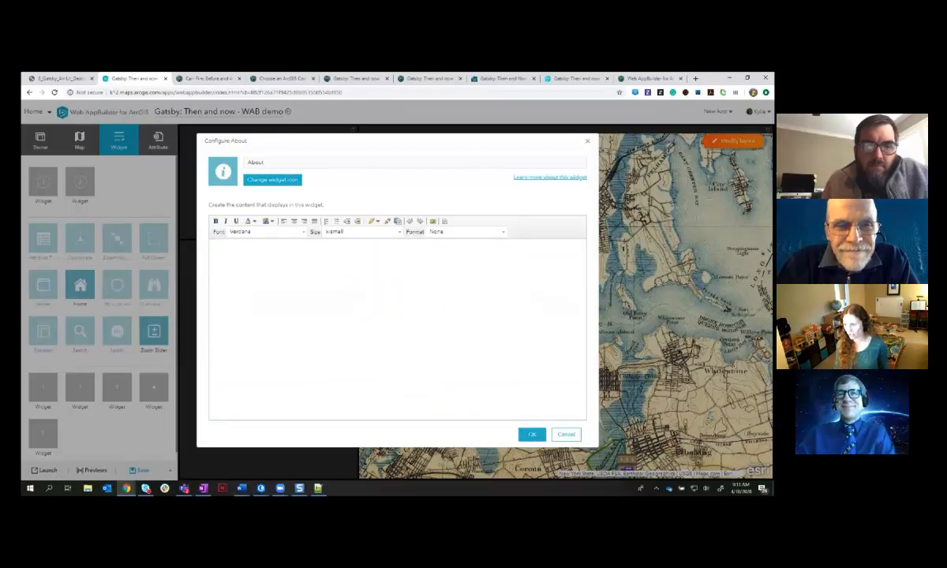
{"action": "type", "text": "Among the ash heaps and millionaires, explore the geographic and demographic context of The Great Gatsby by F. Scott Fitzgerald. To compare the city in the early 1900s and now, use the swipe tool and drag the bar to show and hide the historical map. If the swipe tool is off, turn it on by clicking the swipe button on the map to the right of the + for zooming in."}
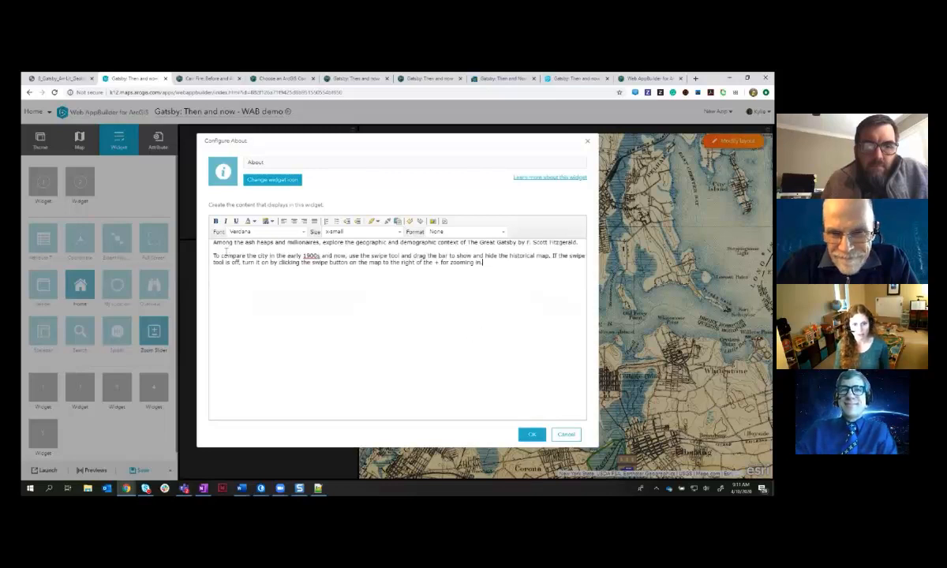
{"action": "left_click_drag", "start_coordinate": [214, 257], "coordinate": [490, 264]}
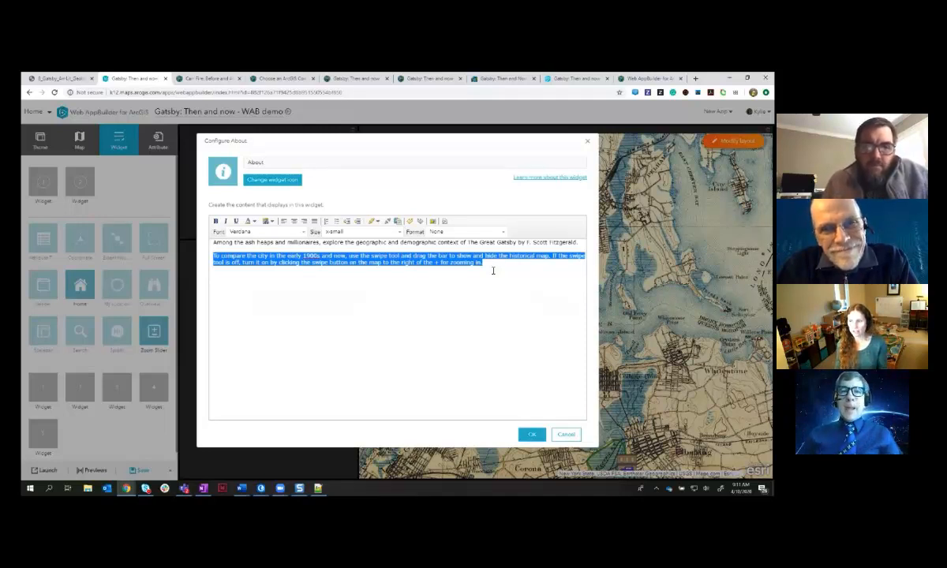
{"action": "left_click", "coordinate": [531, 434]}
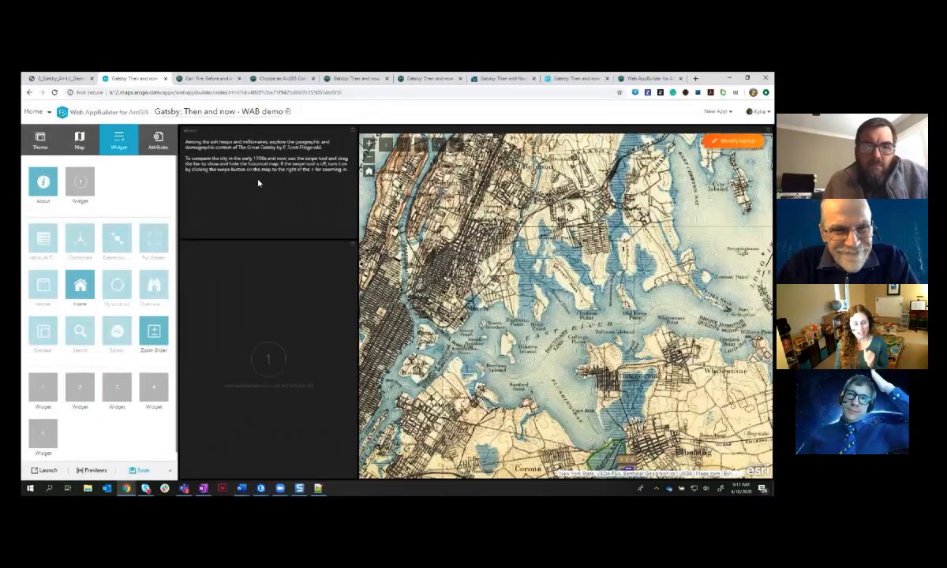
- Set all the text in the About widget to medium font size
{"action": "mouse_move", "coordinate": [43, 183]}
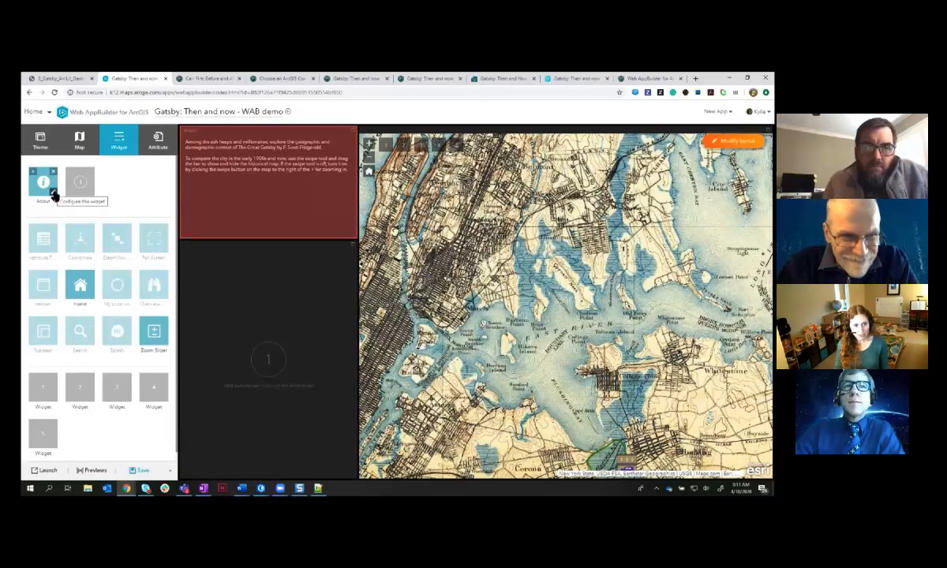
{"action": "left_click", "coordinate": [54, 195]}
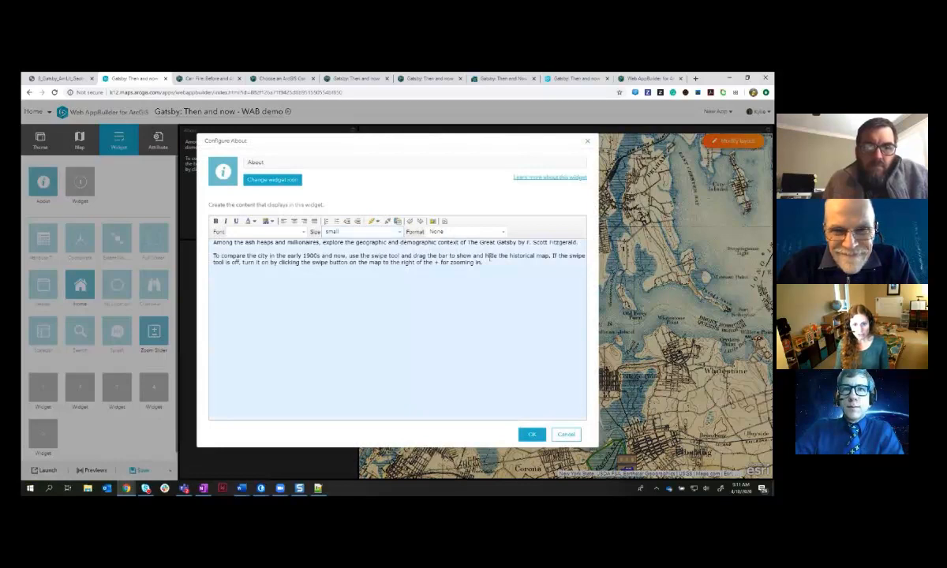
{"action": "left_click_drag", "start_coordinate": [447, 266], "coordinate": [201, 245]}
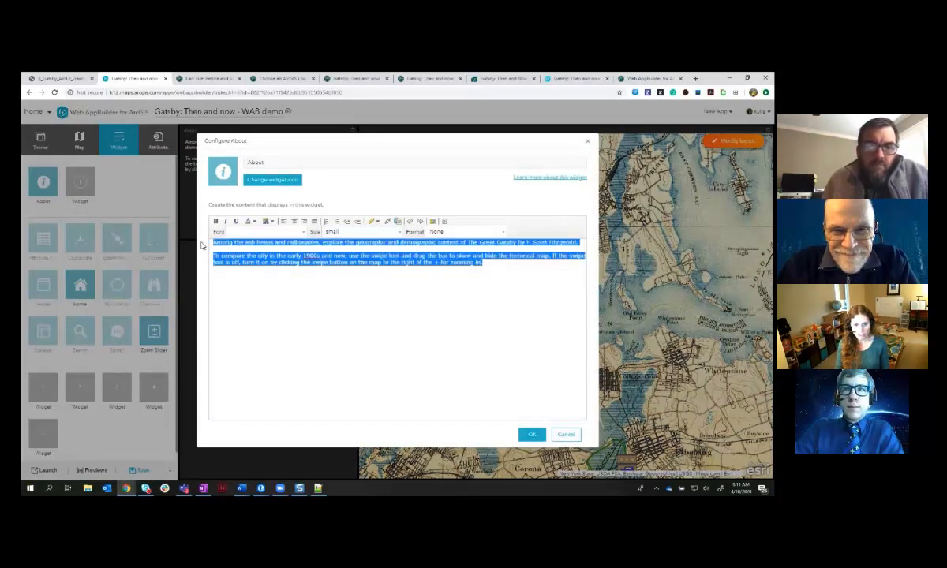
{"action": "left_click", "coordinate": [400, 231]}
{"action": "left_click", "coordinate": [350, 282]}
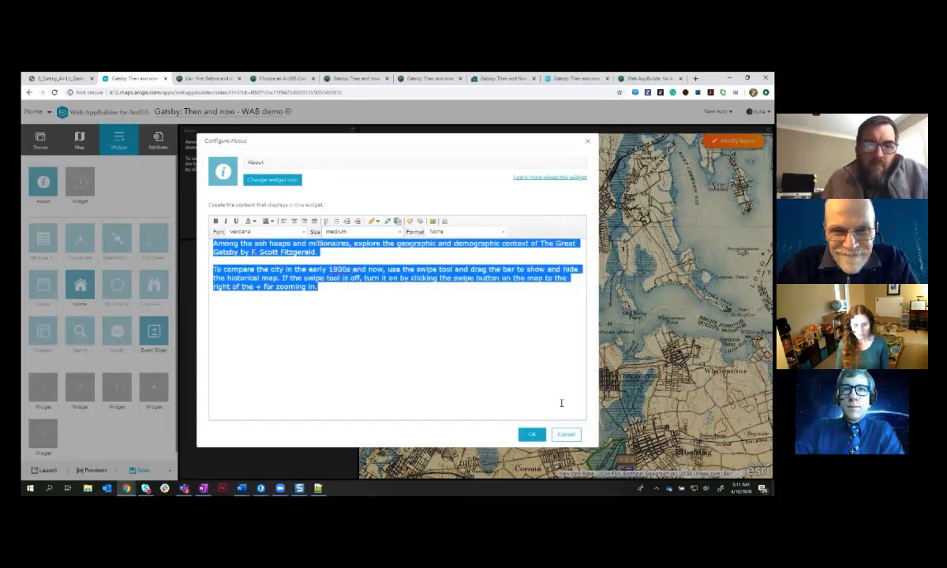
{"action": "left_click", "coordinate": [530, 434]}
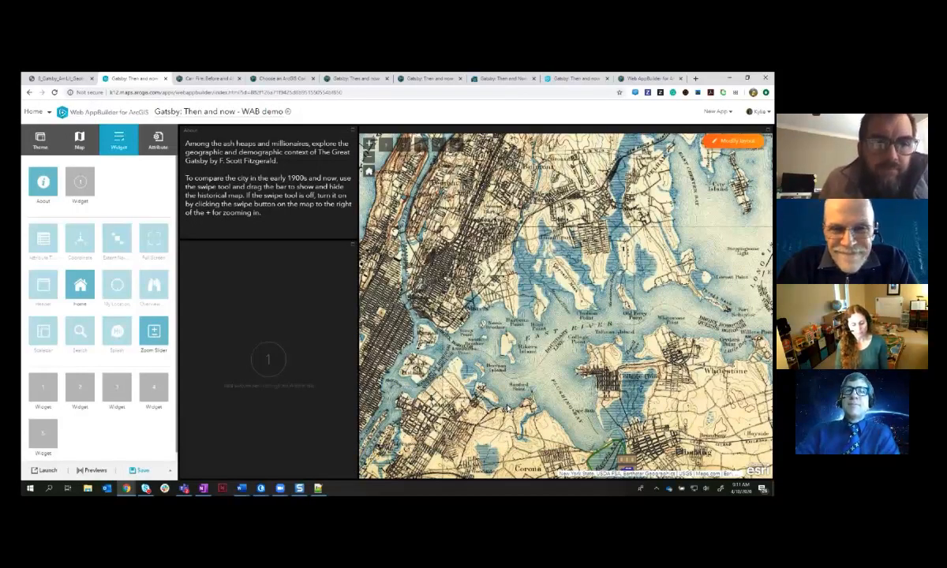
- Add Legend, Layer List and Bookmark widgets as a group in the lower panel, ordered with Legend first and Bookmark last
{"action": "left_click", "coordinate": [81, 182]}
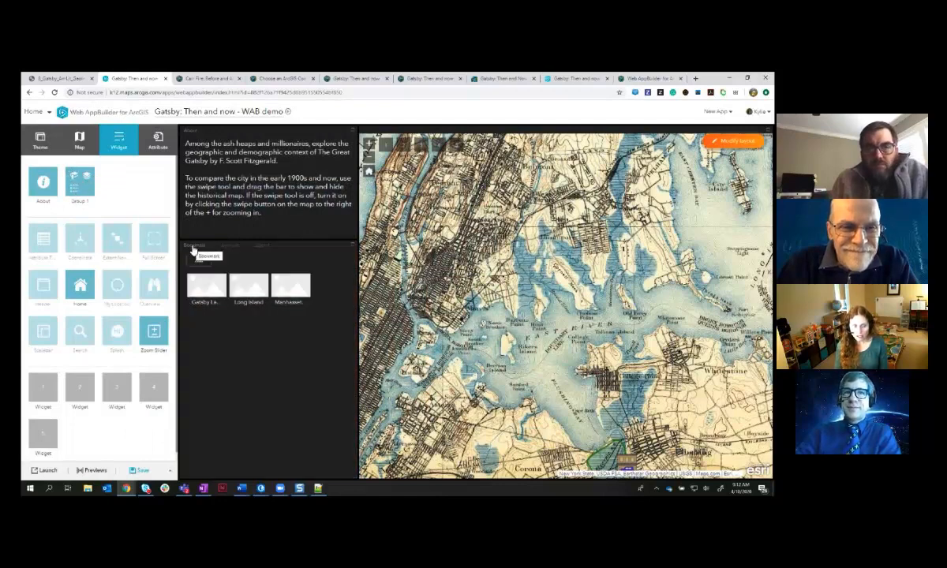
{"action": "left_click", "coordinate": [76, 180]}
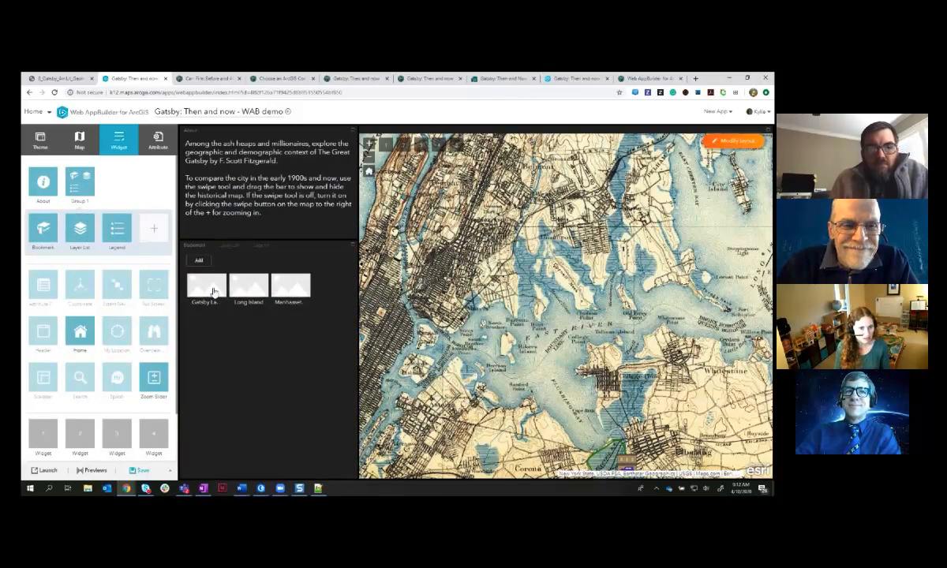
{"action": "mouse_move", "coordinate": [79, 234]}
{"action": "left_mouse_down"}
{"action": "mouse_move", "coordinate": [63, 230]}
{"action": "mouse_move", "coordinate": [107, 231]}
{"action": "mouse_move", "coordinate": [46, 231]}
{"action": "mouse_move", "coordinate": [99, 228]}
{"action": "mouse_move", "coordinate": [99, 238]}
{"action": "mouse_move", "coordinate": [63, 239]}
{"action": "left_mouse_up"}
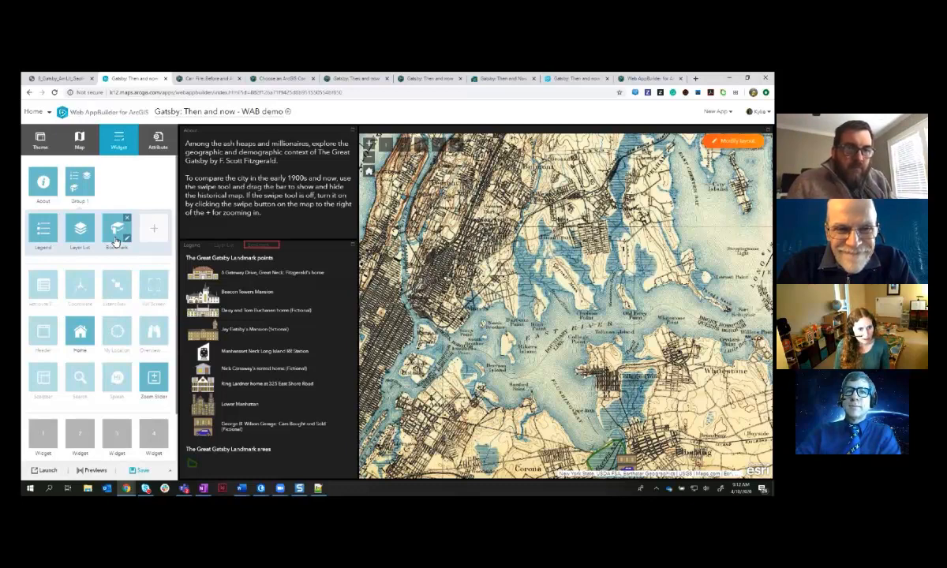
- Configure the Bookmark widget to display bookmarks only as a list, without letting users add bookmarks and without custom bookmarks
{"action": "left_click", "coordinate": [251, 245]}
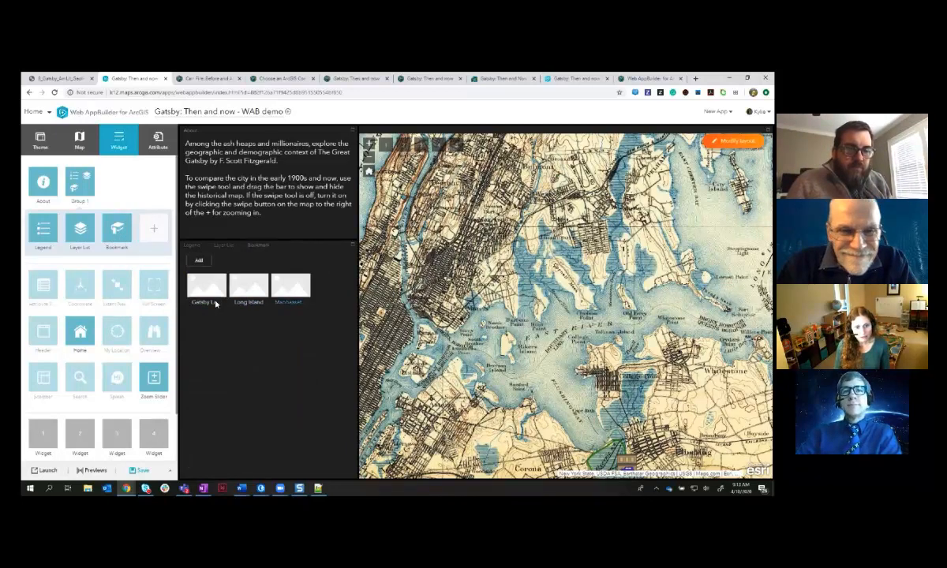
{"action": "left_click", "coordinate": [128, 241]}
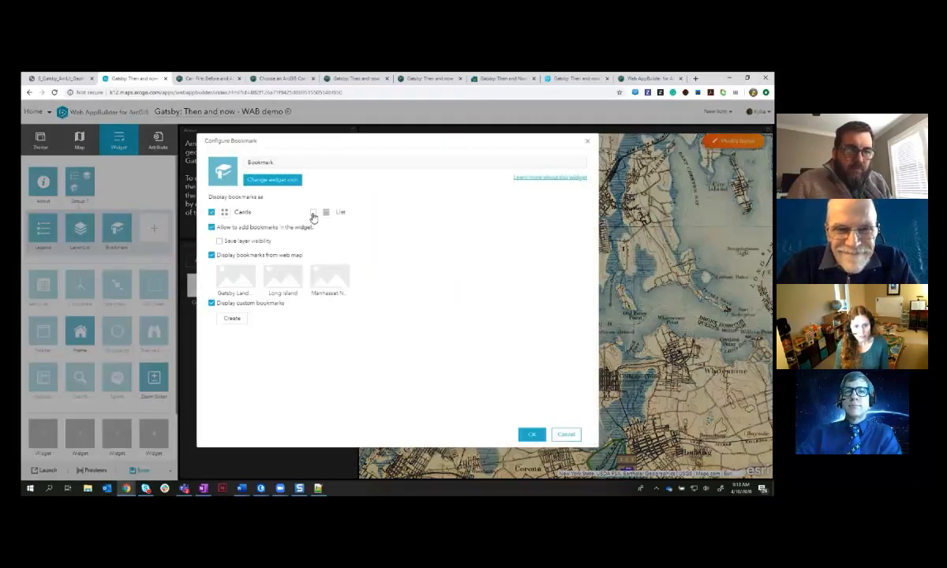
{"action": "left_click", "coordinate": [313, 213]}
{"action": "left_click", "coordinate": [211, 212]}
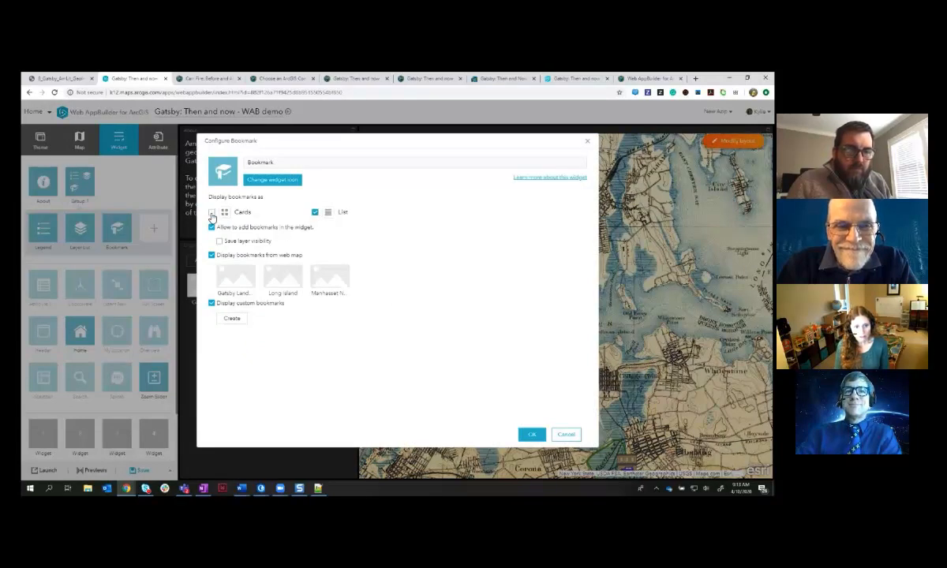
{"action": "left_click", "coordinate": [211, 227]}
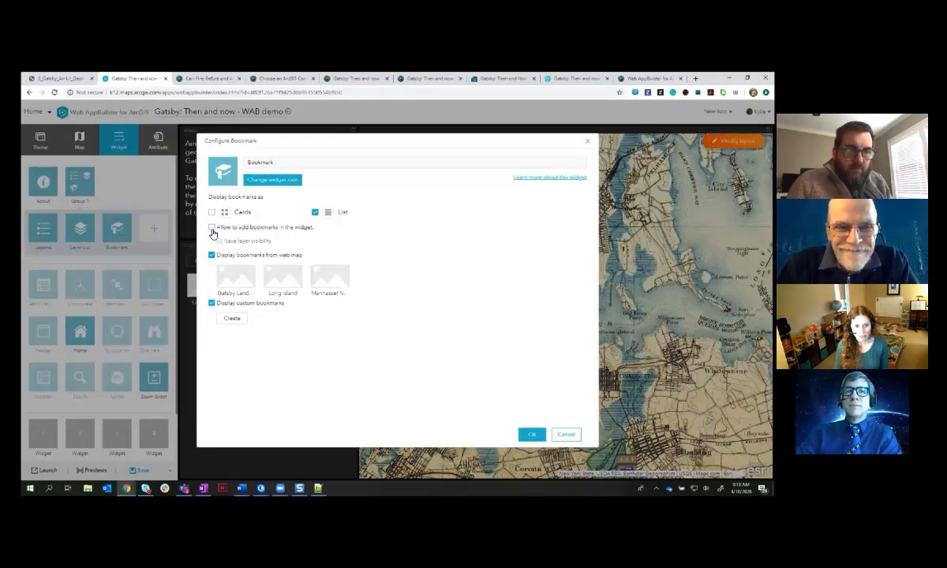
{"action": "left_click", "coordinate": [211, 304]}
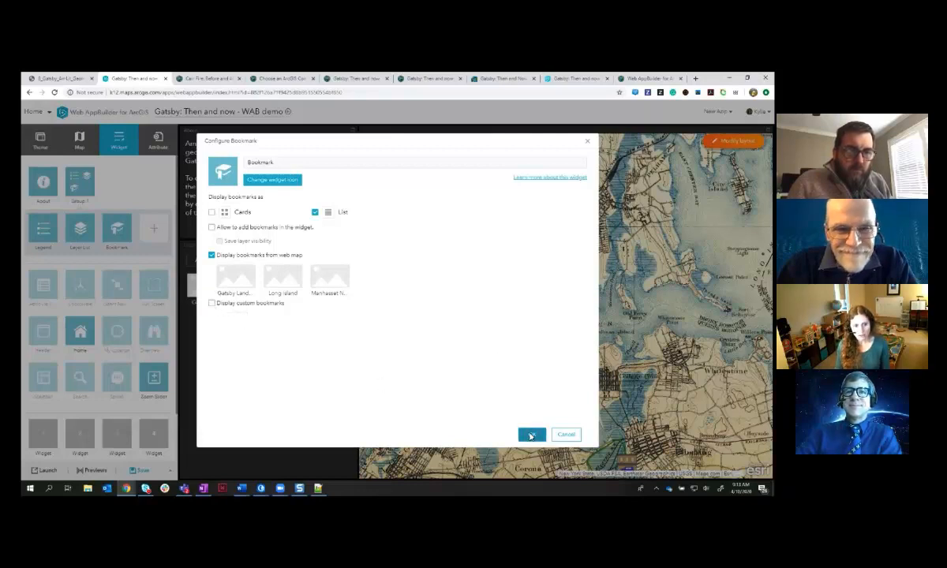
{"action": "left_click", "coordinate": [531, 435]}
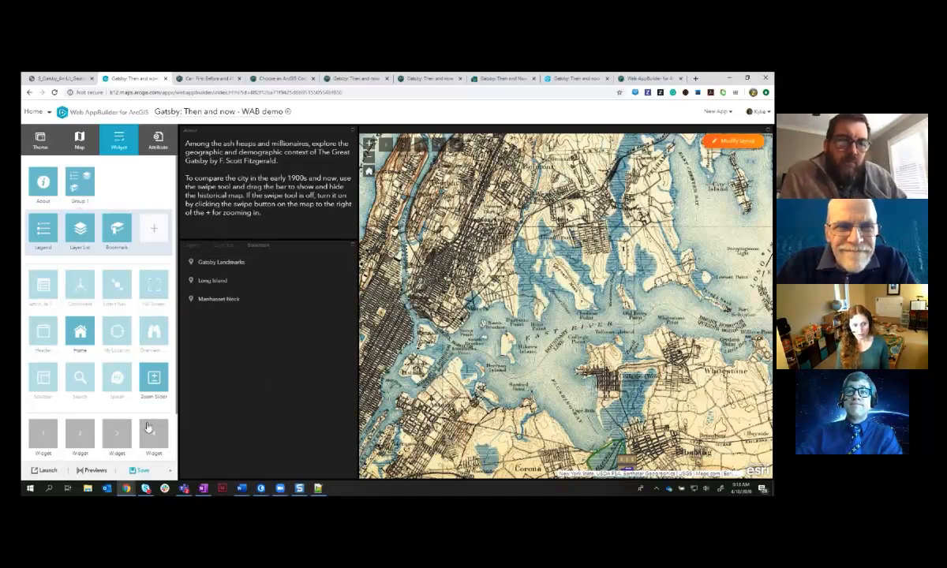
- Add a Measurement widget with its default settings to the first free on-map placeholder
{"action": "left_click", "coordinate": [43, 434]}
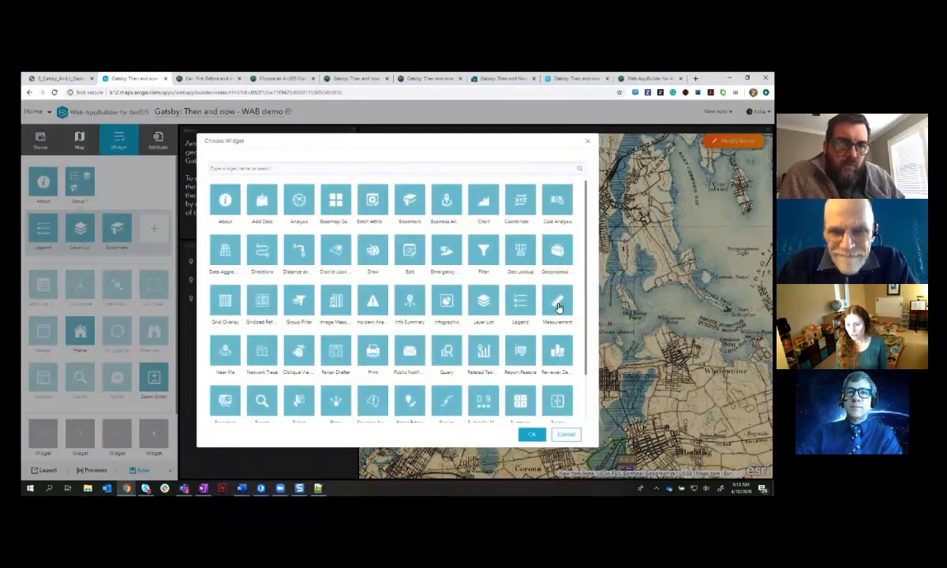
{"action": "left_click", "coordinate": [530, 435]}
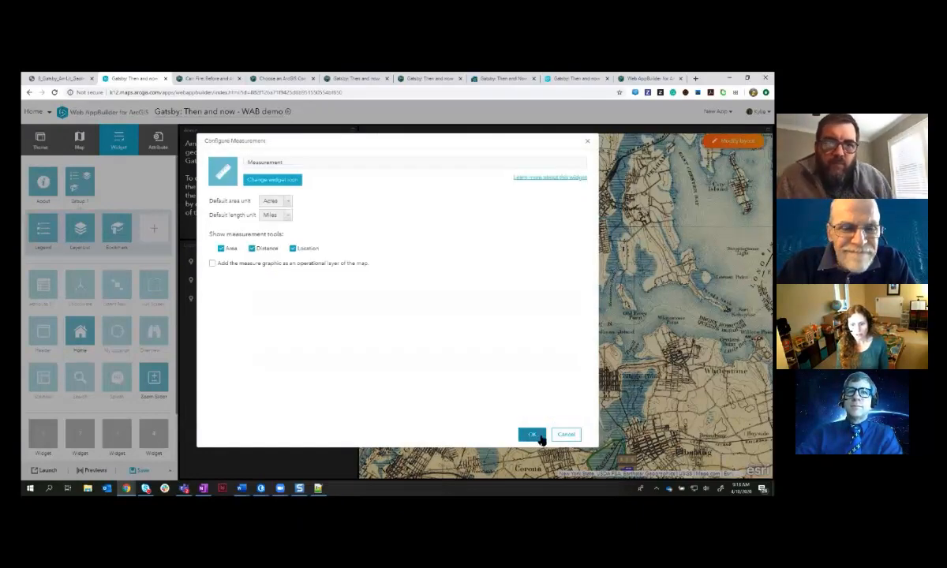
{"action": "left_click", "coordinate": [531, 436]}
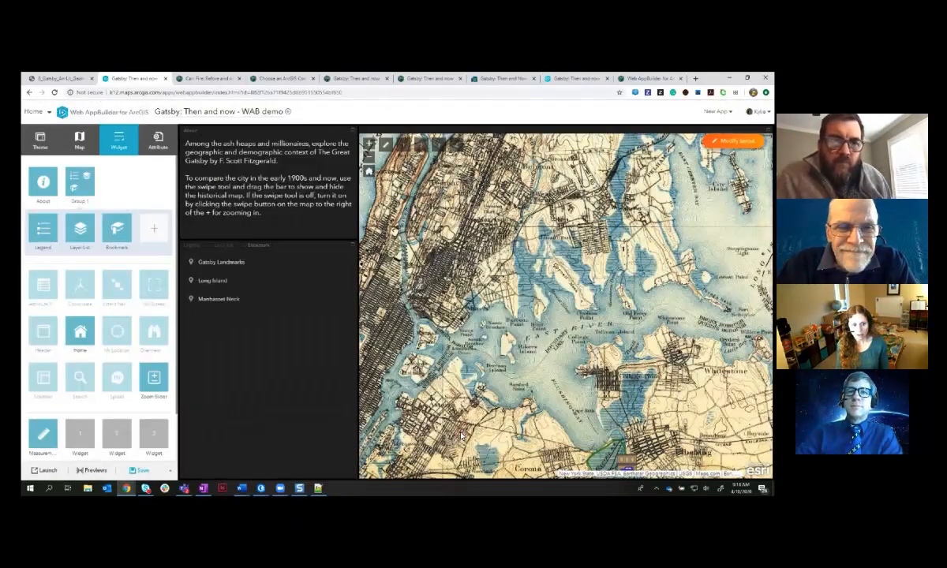
- Add a Swipe widget to the on-map placeholder beside the Measurement widget
{"action": "left_click", "coordinate": [79, 440]}
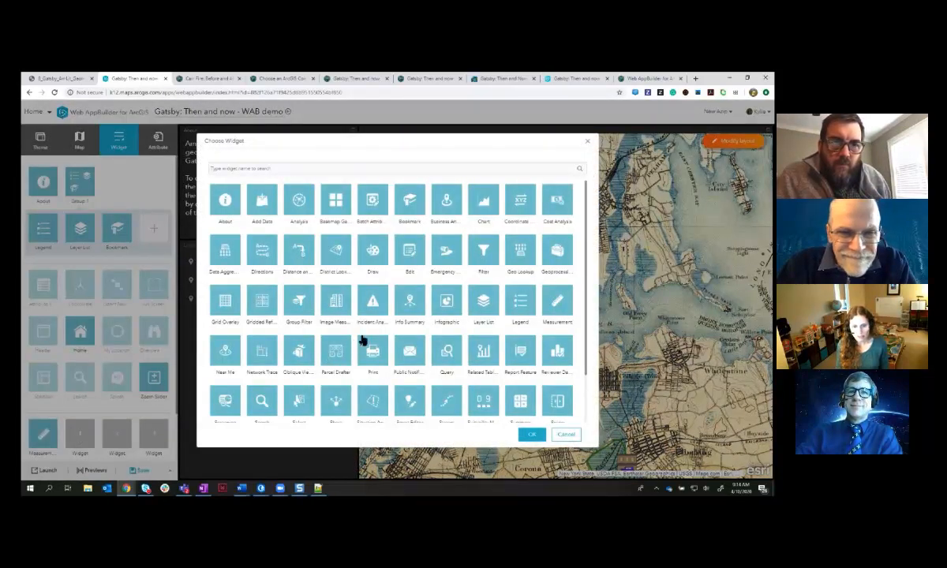
{"action": "scroll", "coordinate": [361, 339], "scroll_direction": "down", "scroll_amount": 2}
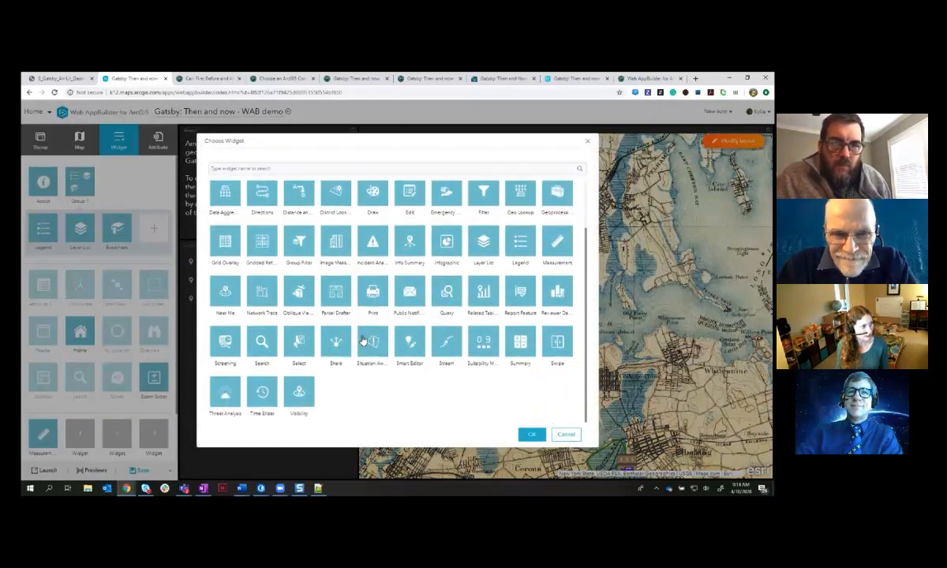
{"action": "left_click", "coordinate": [557, 347]}
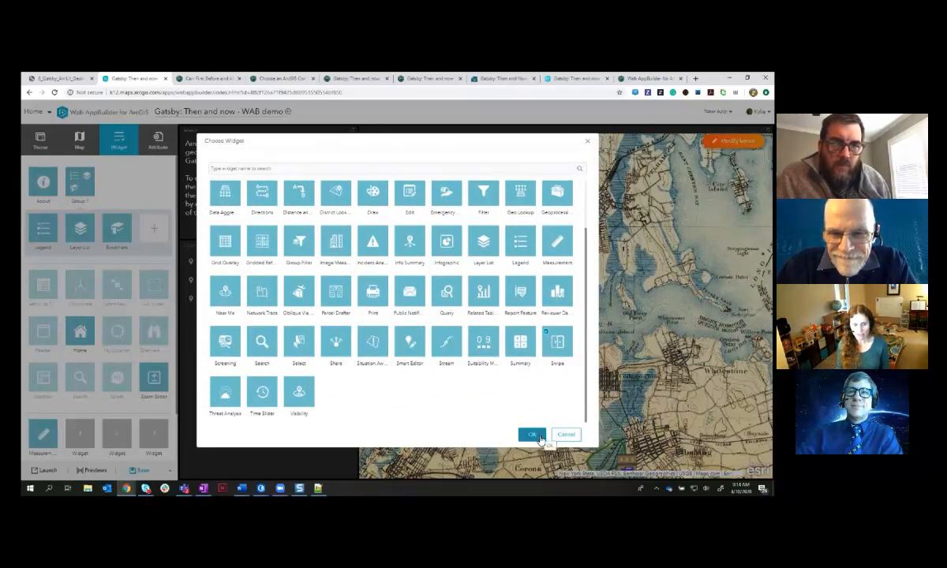
{"action": "left_click", "coordinate": [540, 438]}
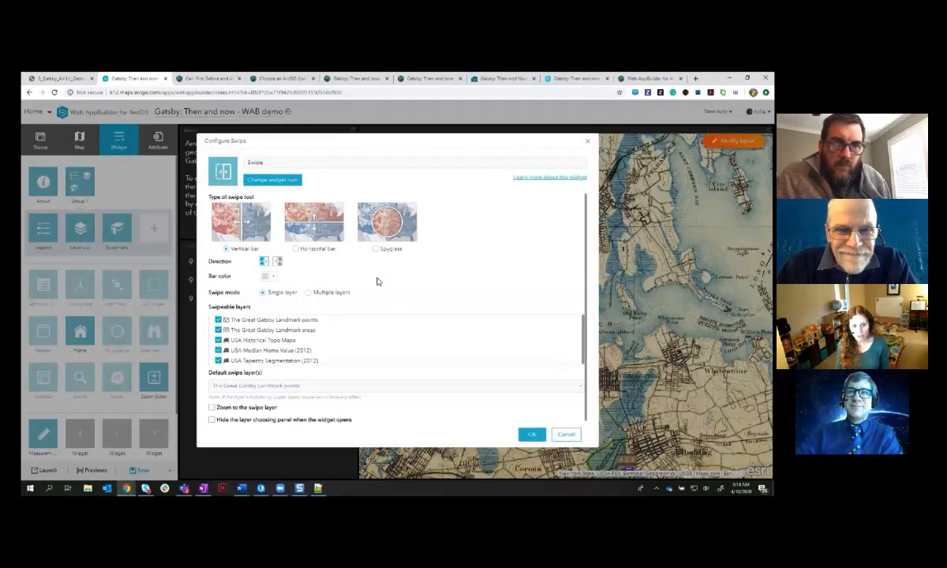
- Configure the Swipe widget with a horizontal bar and only USA Historical Topo Maps as the swipeable layer
{"action": "left_click", "coordinate": [295, 249]}
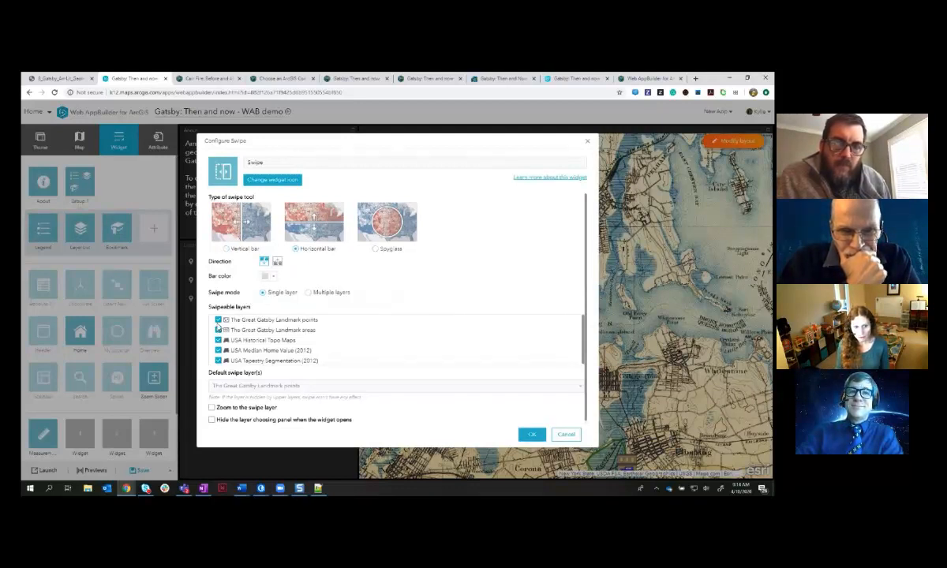
{"action": "left_click", "coordinate": [219, 320]}
{"action": "left_click", "coordinate": [219, 330]}
{"action": "left_click", "coordinate": [219, 350]}
{"action": "left_click", "coordinate": [219, 361]}
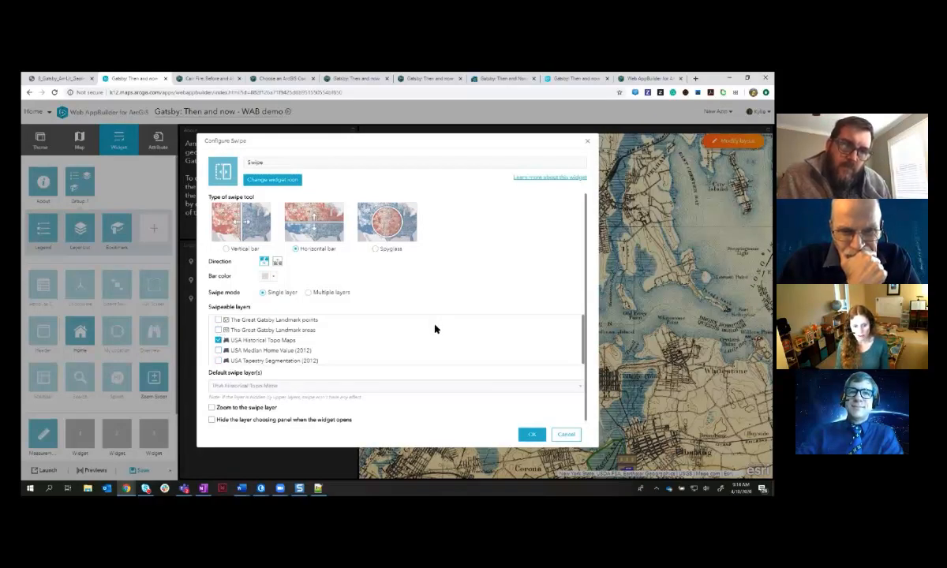
{"action": "left_click", "coordinate": [535, 435]}
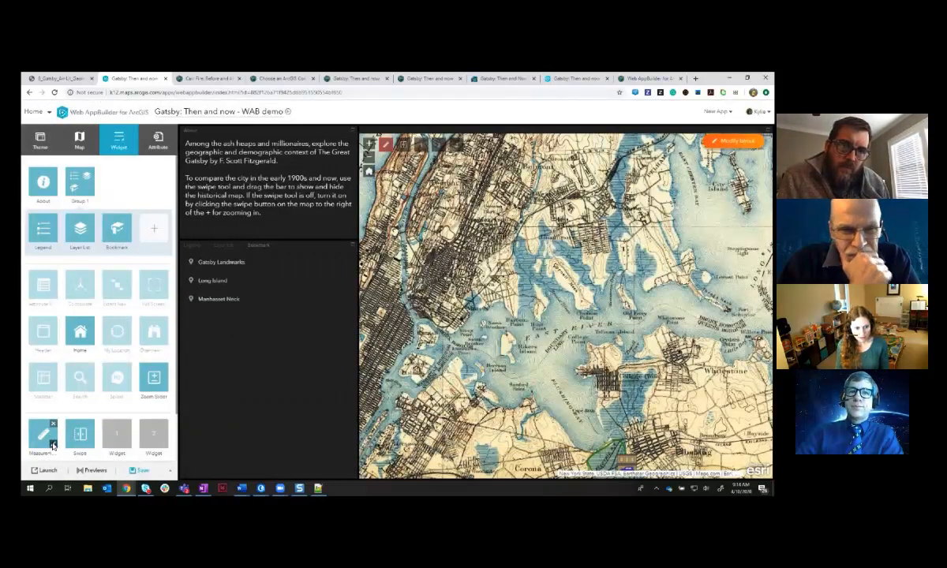
- Review the Measurement widget's settings without changing them and save the app
{"action": "left_click", "coordinate": [48, 430]}
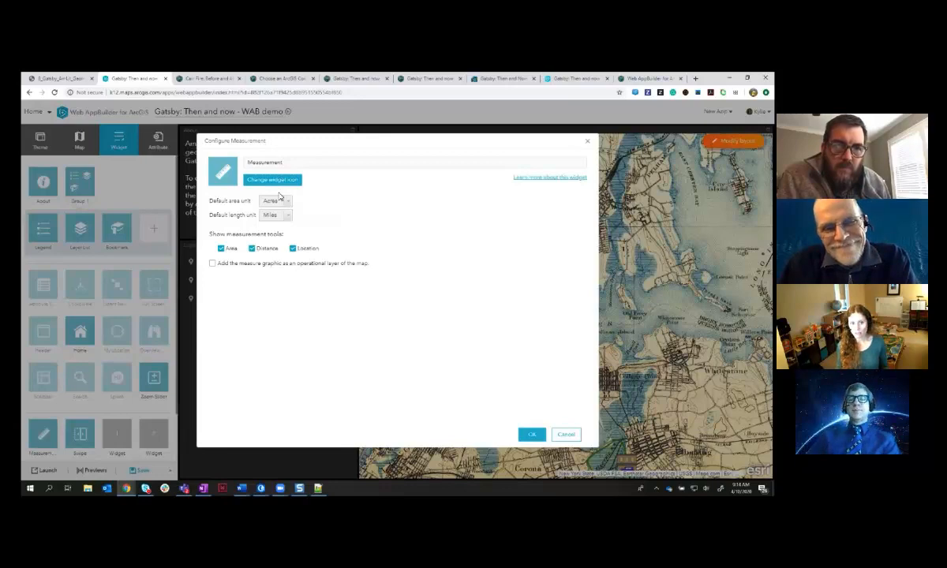
{"action": "left_click", "coordinate": [525, 437]}
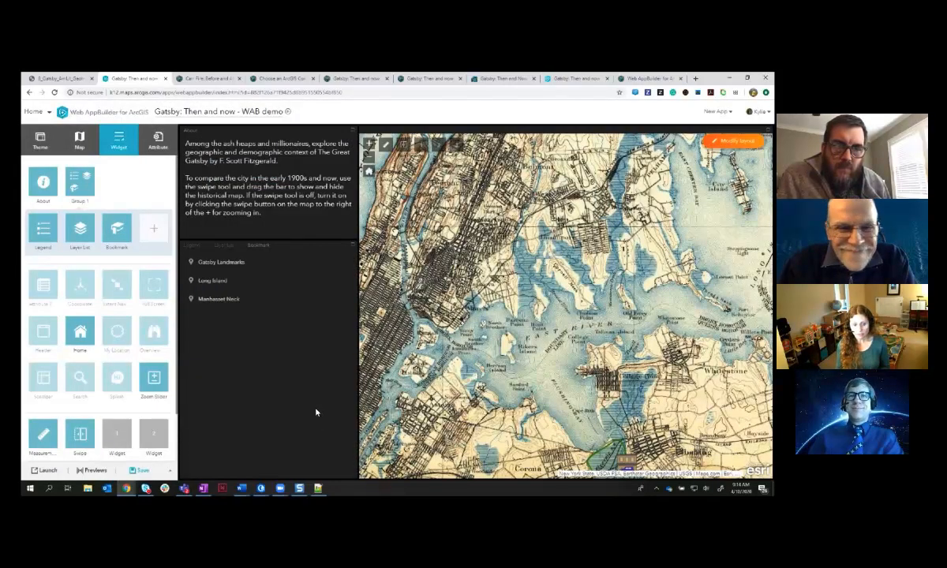
{"action": "left_click", "coordinate": [142, 471]}
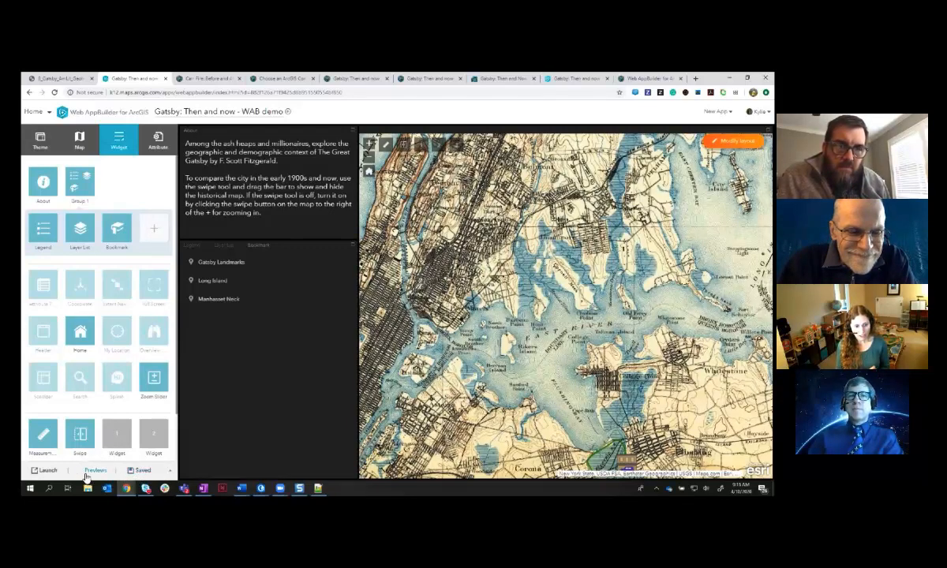
- Launch the app to check its layer list and go to the Manhasset Neck bookmark
{"action": "left_click", "coordinate": [49, 471]}
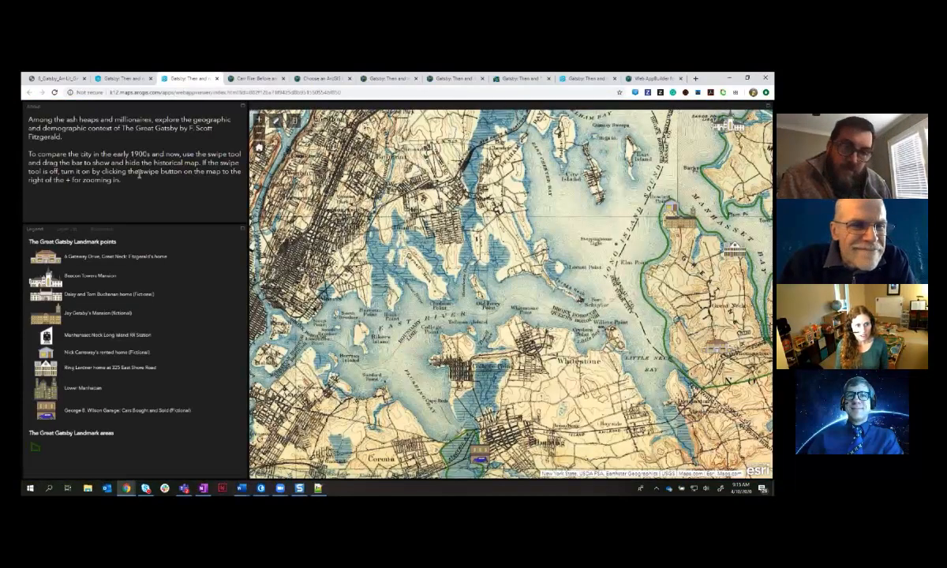
{"action": "left_click", "coordinate": [70, 229]}
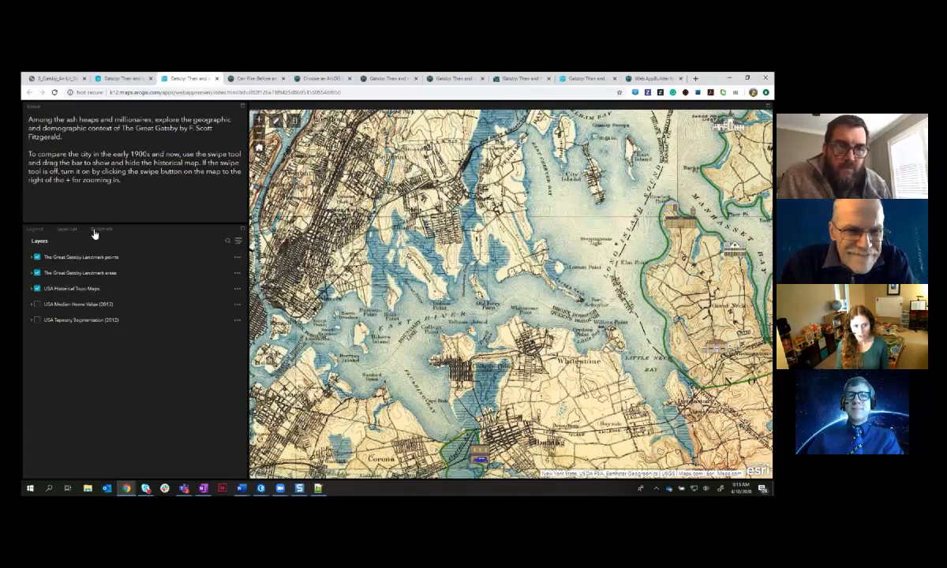
{"action": "left_click", "coordinate": [94, 231]}
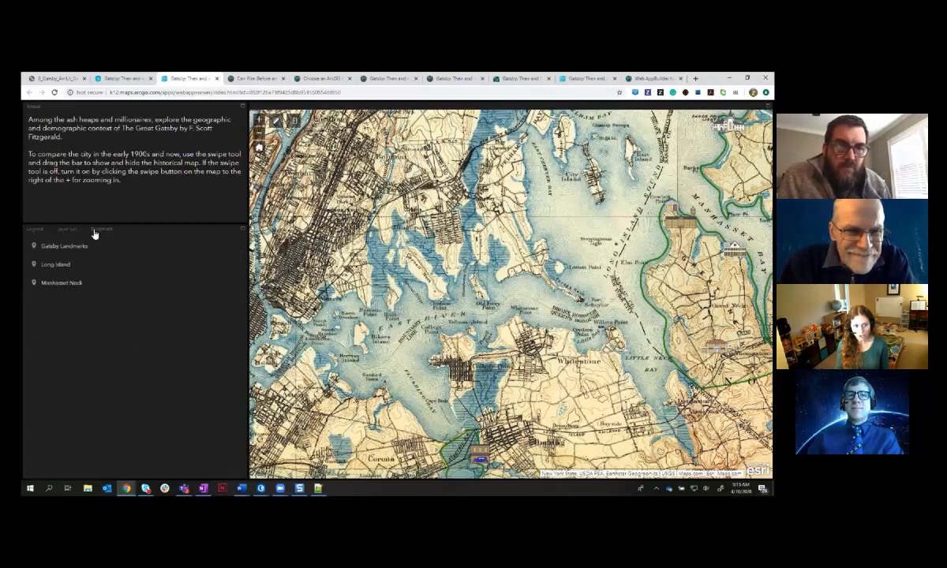
{"action": "left_click", "coordinate": [73, 283]}
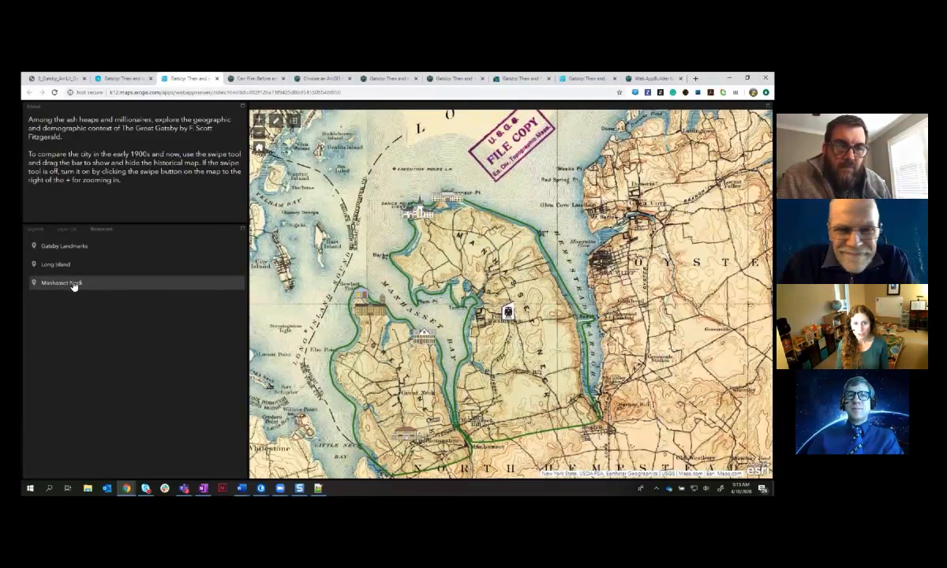
- Try the swipe bar over Manhasset Neck, and open the Measurement tool and the peninsula's pop-up
{"action": "left_click", "coordinate": [276, 120]}
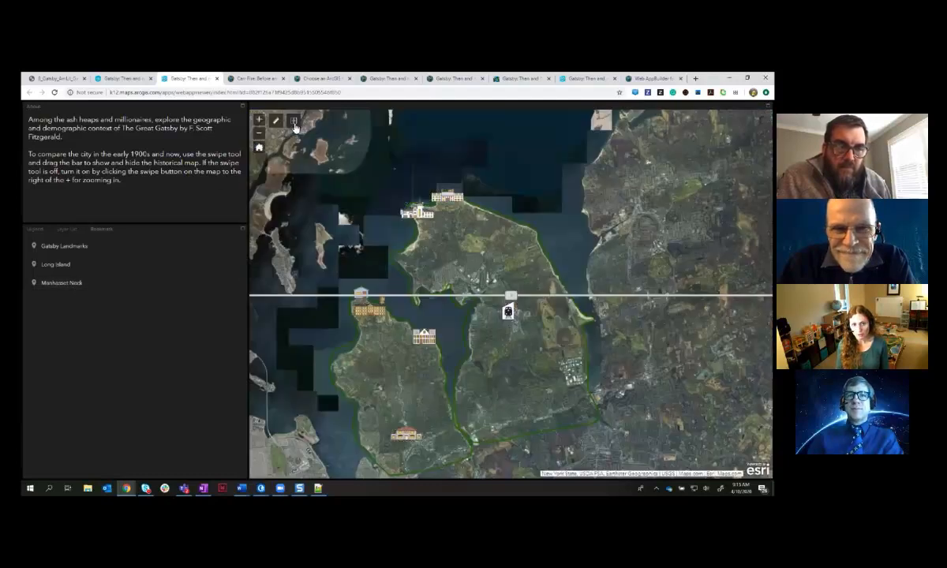
{"action": "left_click_drag", "start_coordinate": [511, 296], "coordinate": [554, 283]}
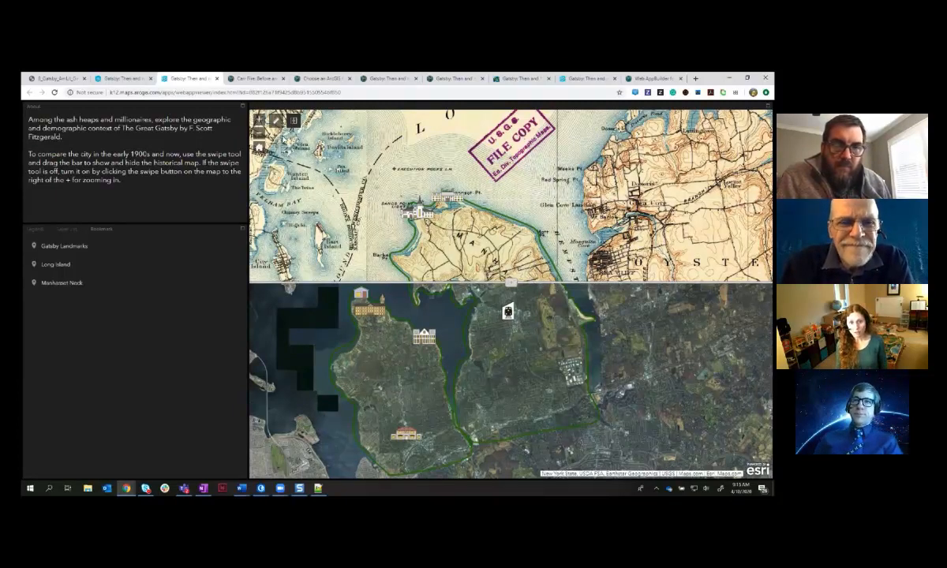
{"action": "left_click", "coordinate": [276, 120]}
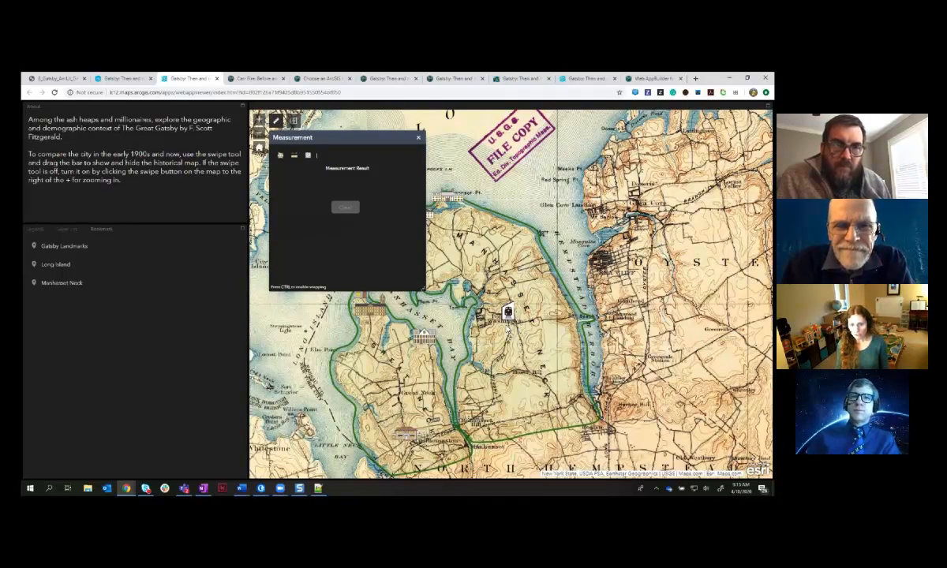
{"action": "left_click", "coordinate": [477, 309]}
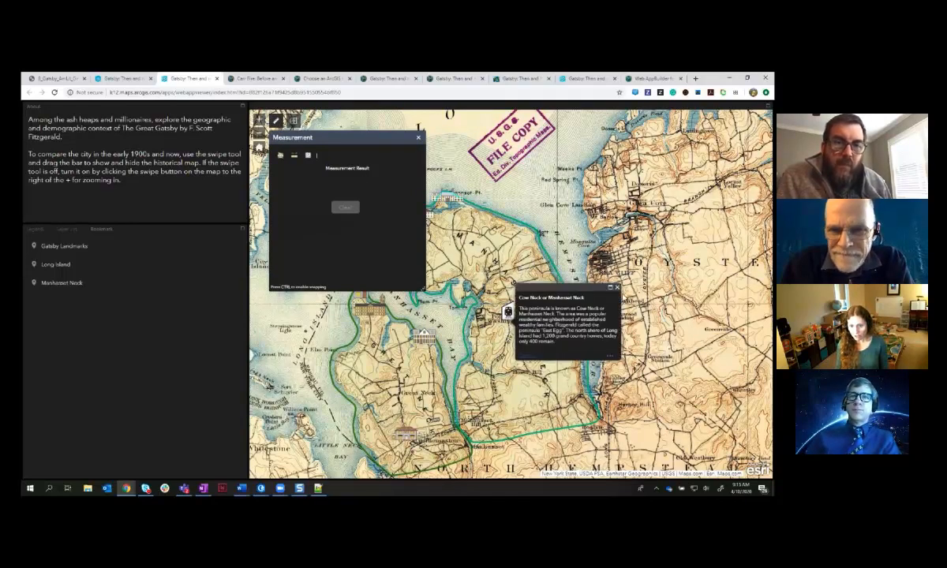
- Close the peninsula's pop-up and measure the multi-segment distance from the Manhasset Neck marker south and around the bay to southern Great Neck
{"action": "left_click", "coordinate": [580, 273]}
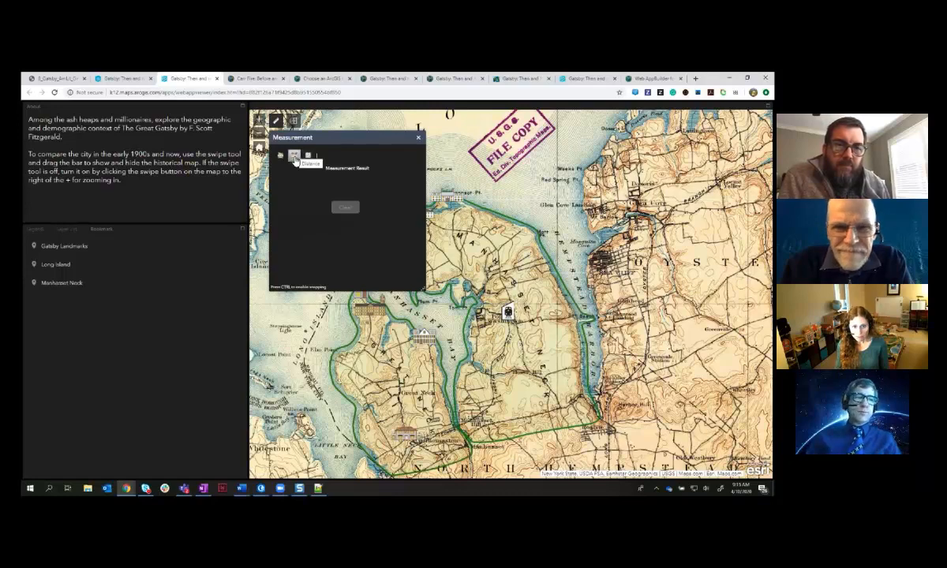
{"action": "left_click", "coordinate": [294, 156]}
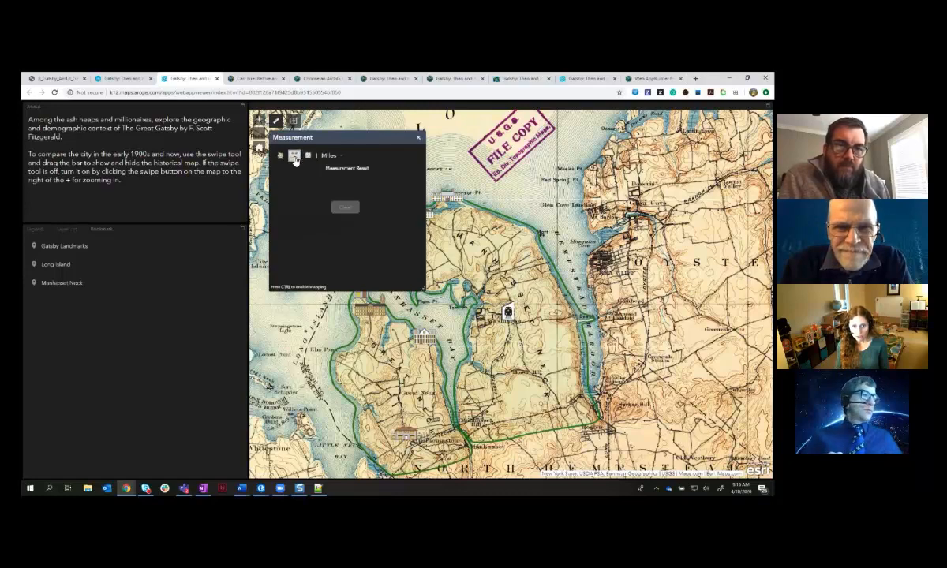
{"action": "left_click", "coordinate": [478, 305]}
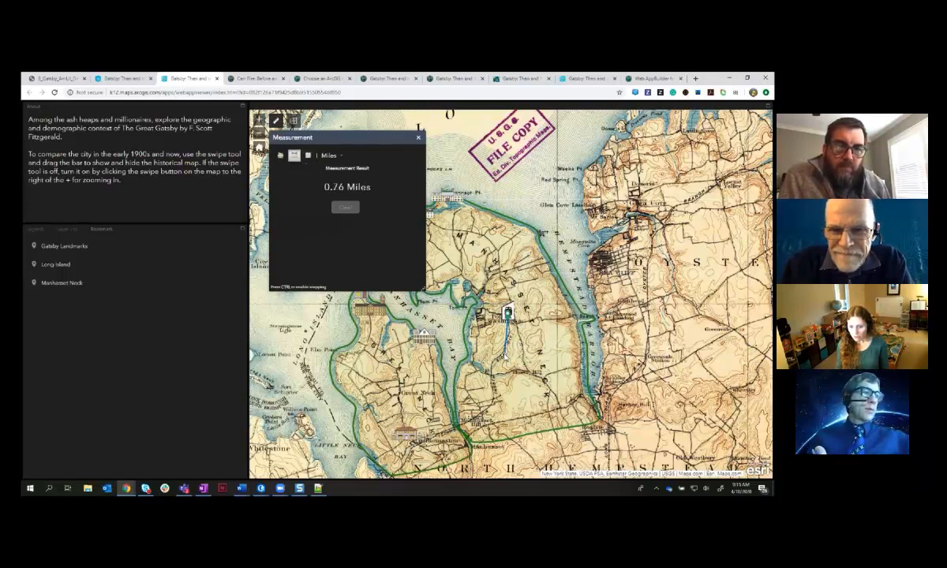
{"action": "left_click", "coordinate": [492, 361]}
{"action": "left_click", "coordinate": [496, 399]}
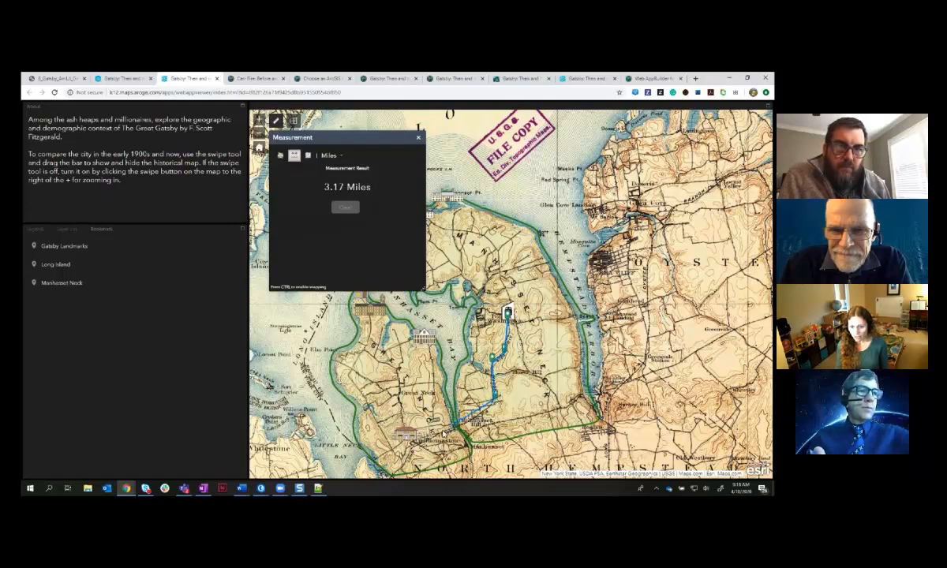
{"action": "double_click", "coordinate": [435, 432]}
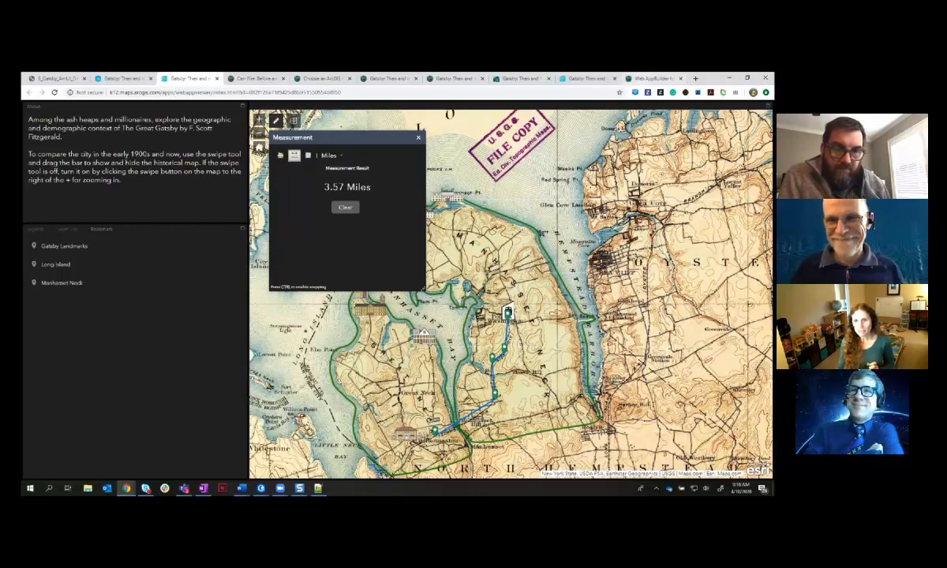
- Switch to the Web AppBuilder for ArcGIS documentation page on extending apps with the Developer Edition
{"action": "left_click", "coordinate": [650, 78]}
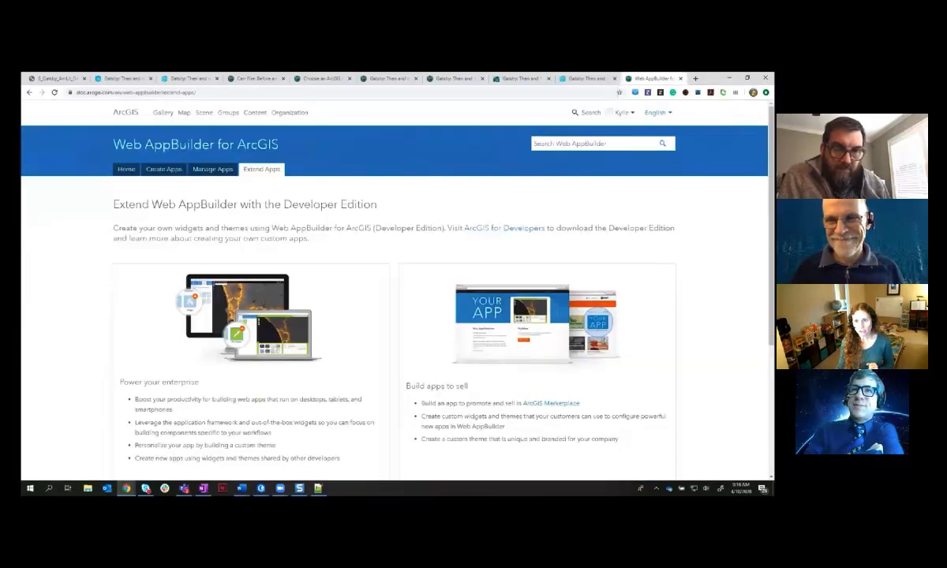